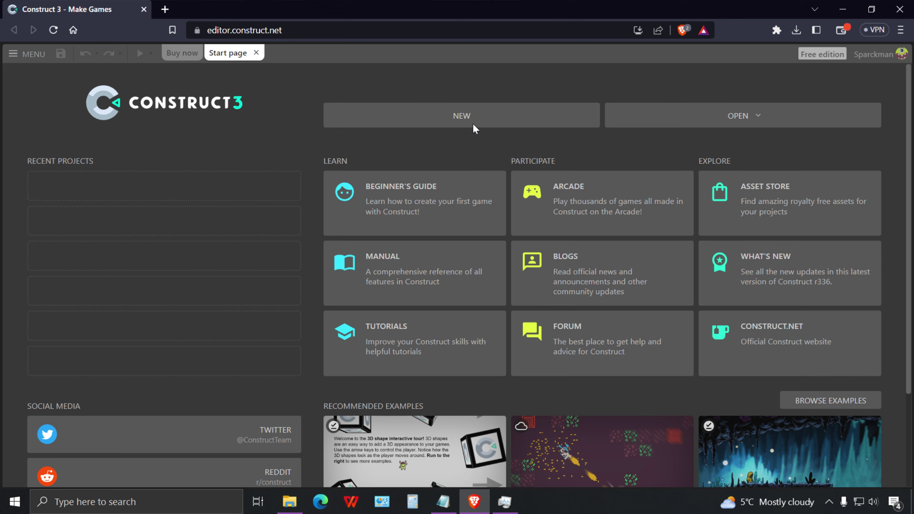
Create a new Construct 3 project named 'hhhhh'.
left_click(464, 114)
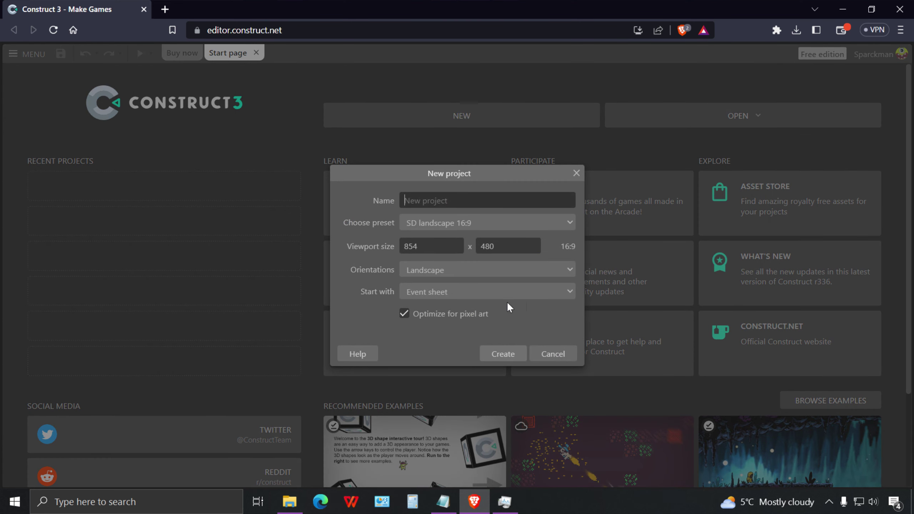
type("hhhhh")
left_click(503, 353)
Insert a new Sprite object into the empty layout.
right_click(459, 303)
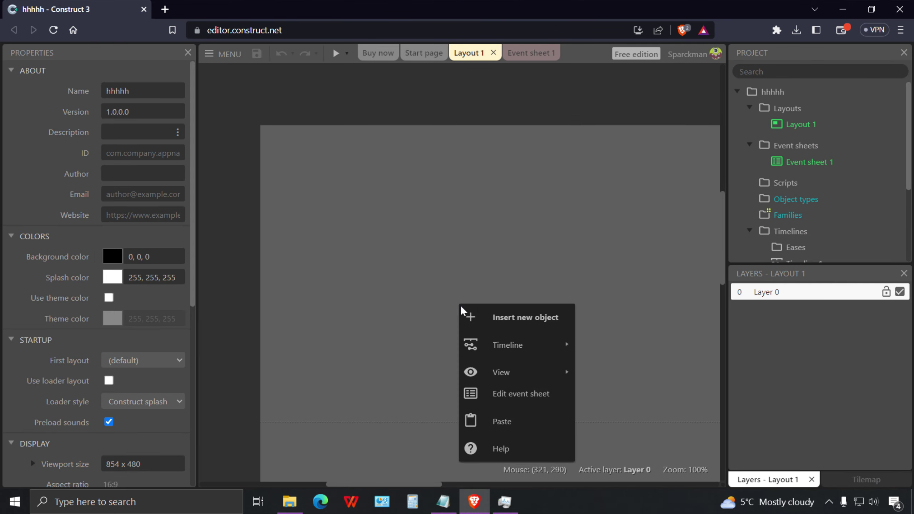
left_click(508, 322)
scroll(497, 306, "down", 6)
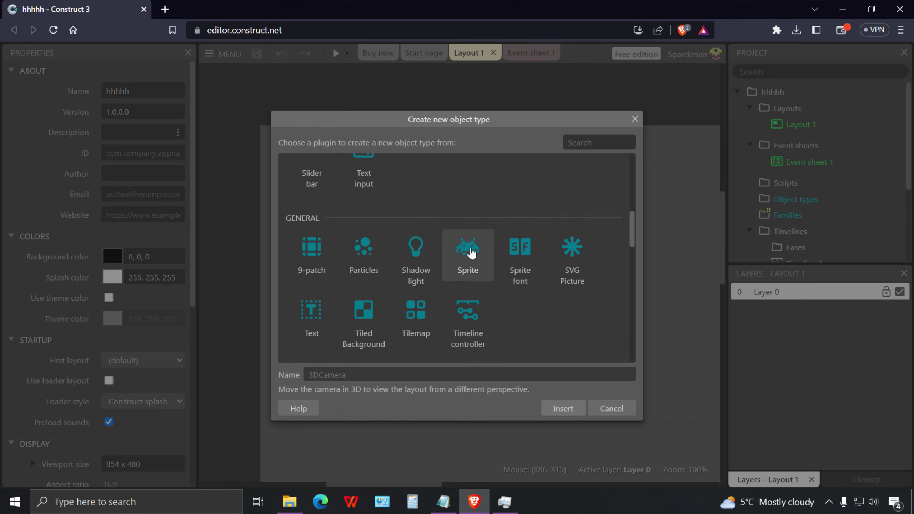
left_click(468, 258)
double_click(468, 258)
left_click(457, 256)
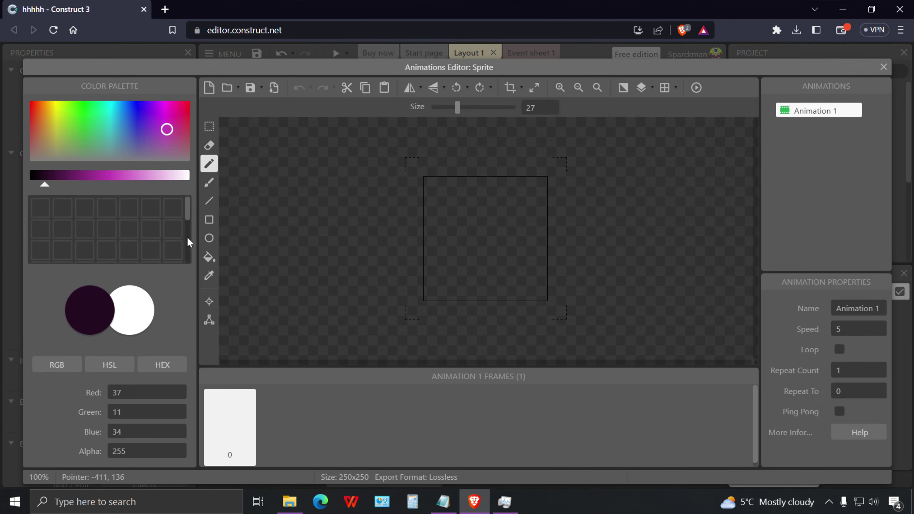
Flood-fill the sprite image with bright green.
left_click(76, 119)
left_click(67, 116)
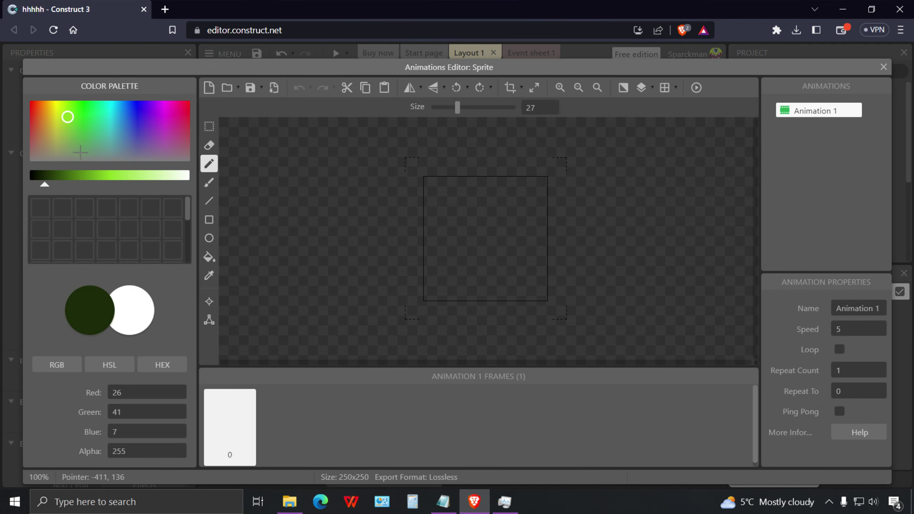
left_click(101, 176)
left_click(211, 262)
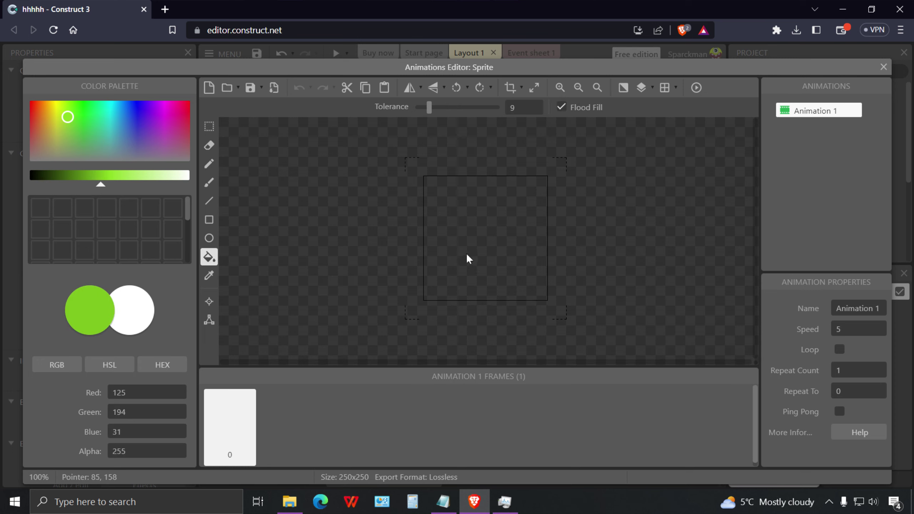
left_click(468, 259)
Draw a red arrow on the green square and shrink the sprite to about 61 x 54.
left_click(36, 113)
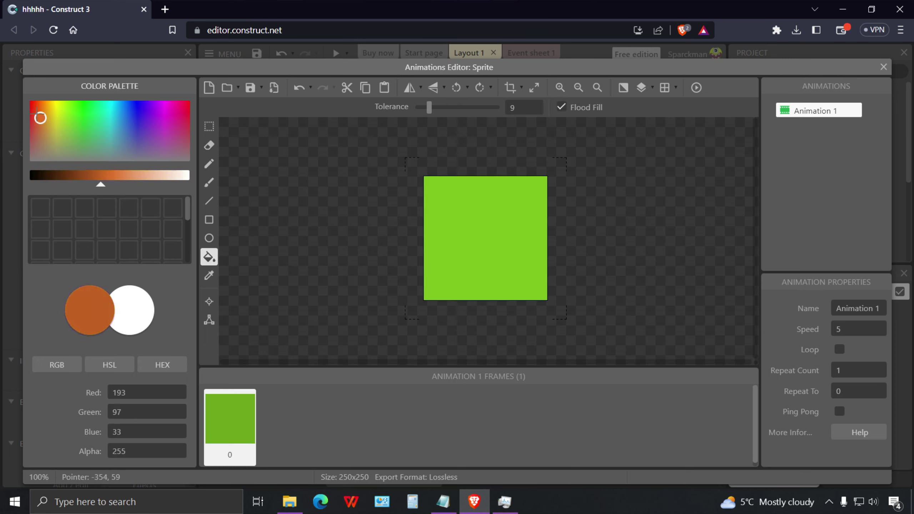
left_click(208, 169)
left_click(462, 226)
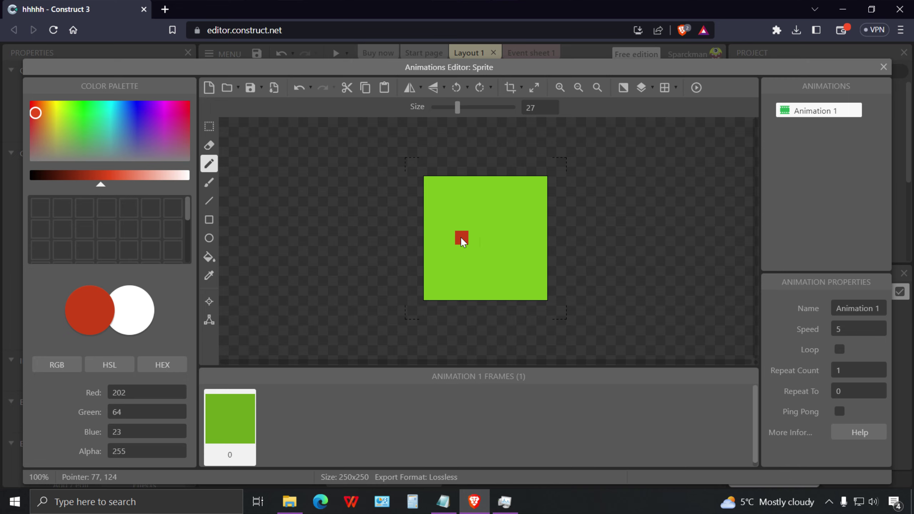
mouse_move(462, 239)
left_mouse_down()
mouse_move(534, 240)
mouse_move(512, 221)
mouse_move(528, 243)
left_mouse_up()
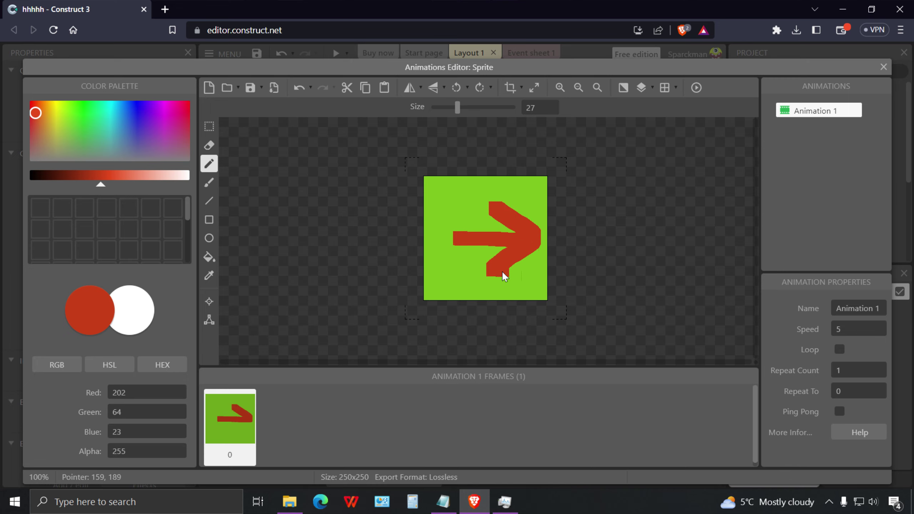
left_click(884, 67)
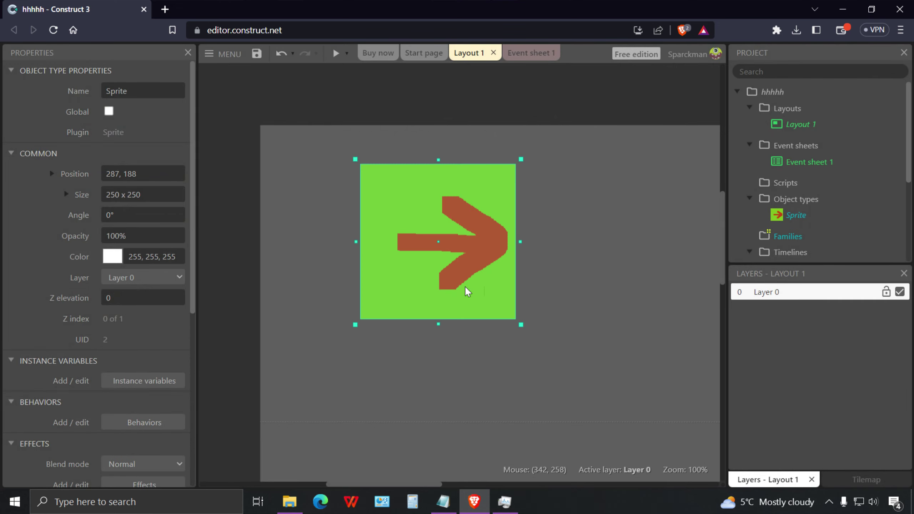
left_click_drag(522, 327, 367, 274)
Insert a new 3D shape object into the layout.
right_click(471, 283)
left_click(525, 291)
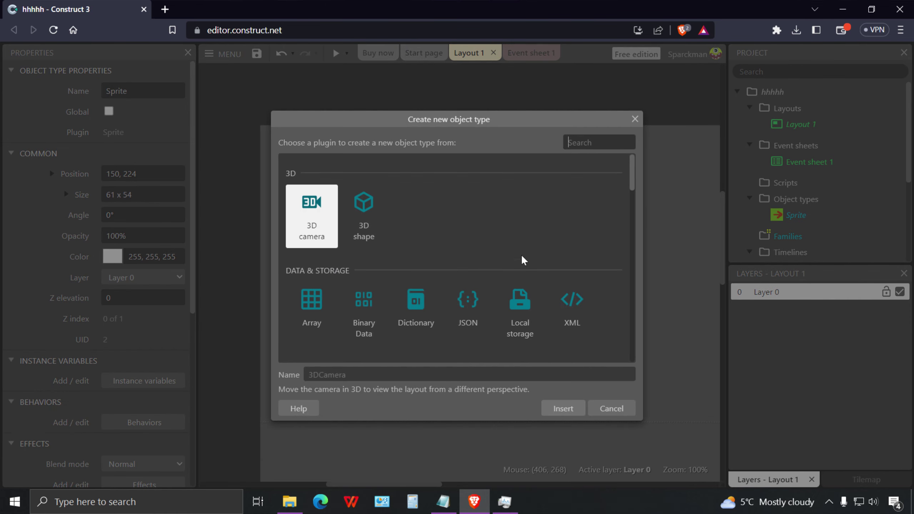
double_click(386, 233)
left_click(278, 334)
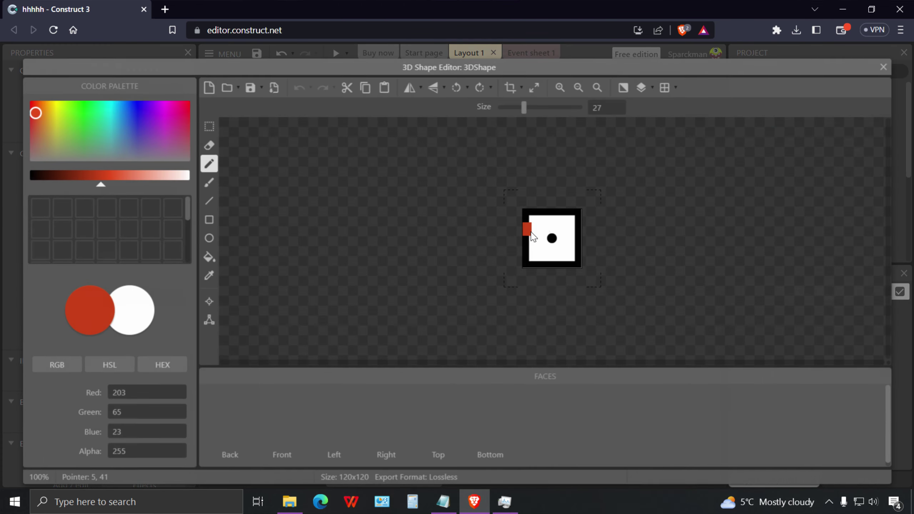
Fill the die's Left face purple and its Front face magenta.
left_click(151, 133)
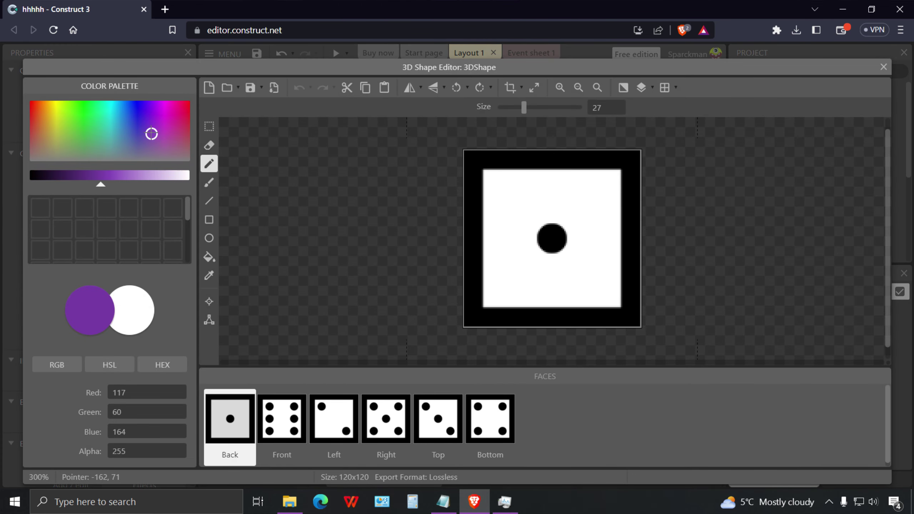
left_click(209, 257)
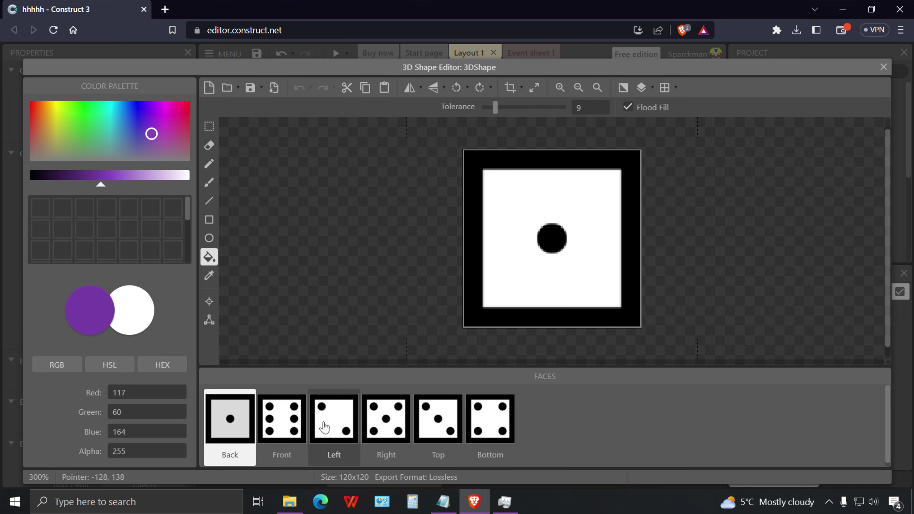
left_click(329, 415)
left_click(545, 306)
left_click(438, 420)
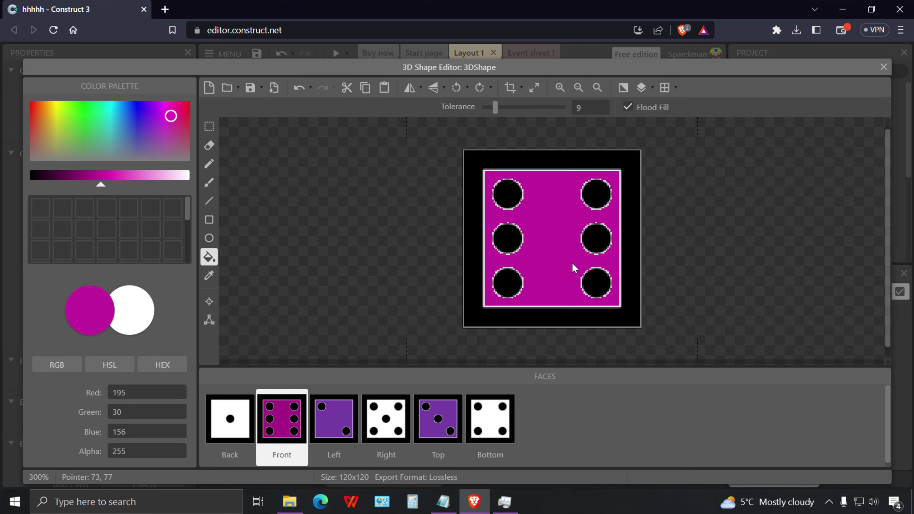
left_click(884, 67)
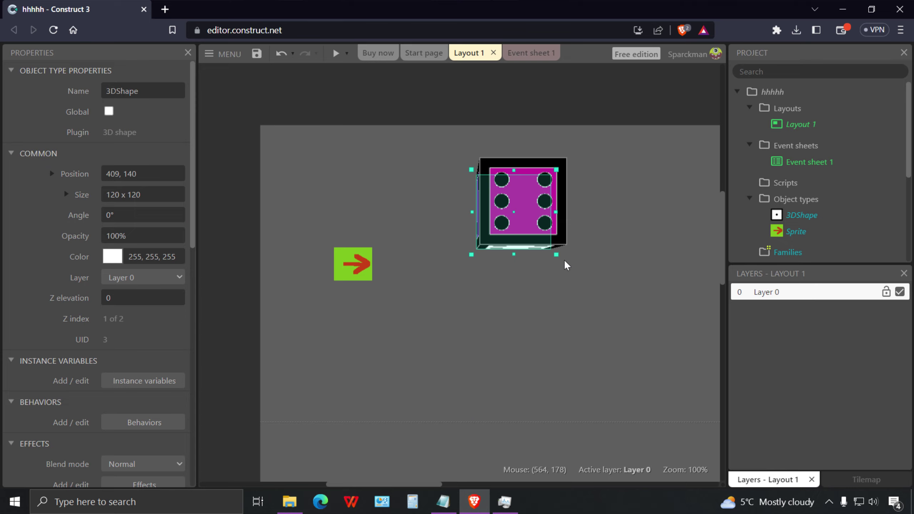
Move the die right to 497, 140, preview the scene, then select the arrow sprite.
left_click_drag(522, 228, 577, 229)
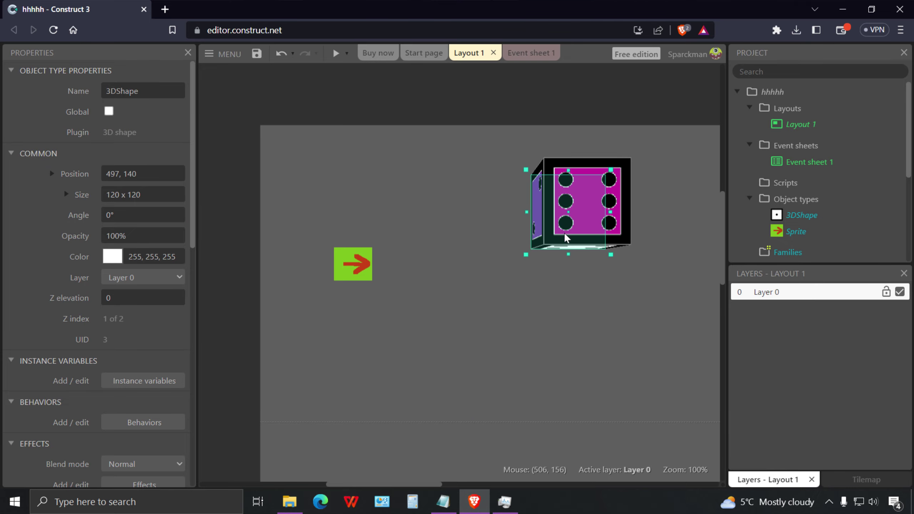
left_click(336, 54)
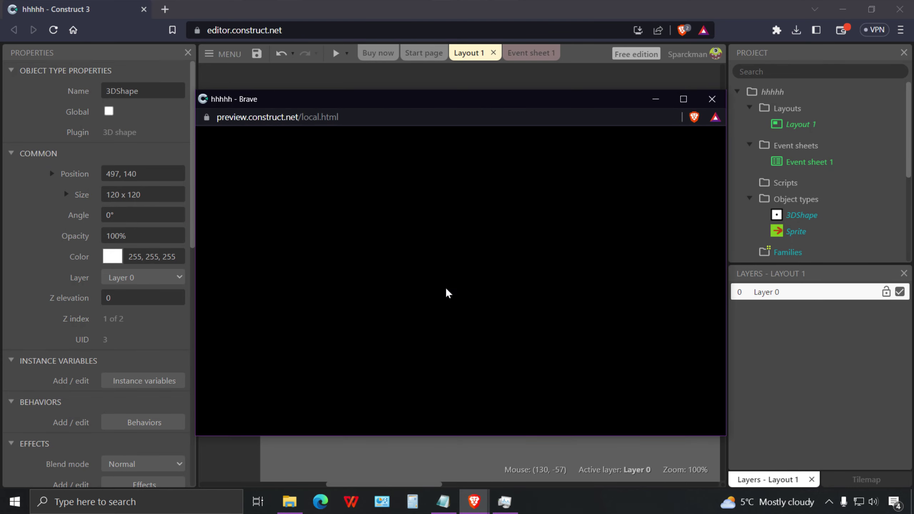
left_click(723, 100)
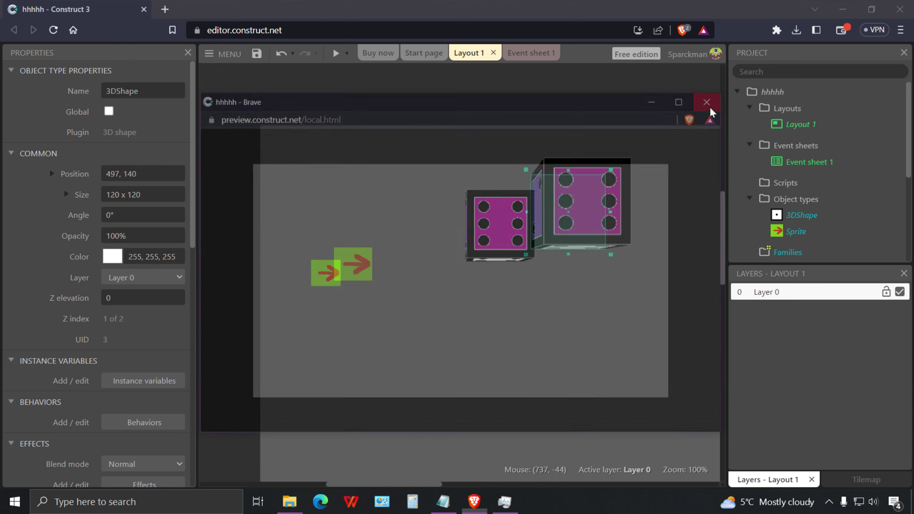
left_click(350, 274)
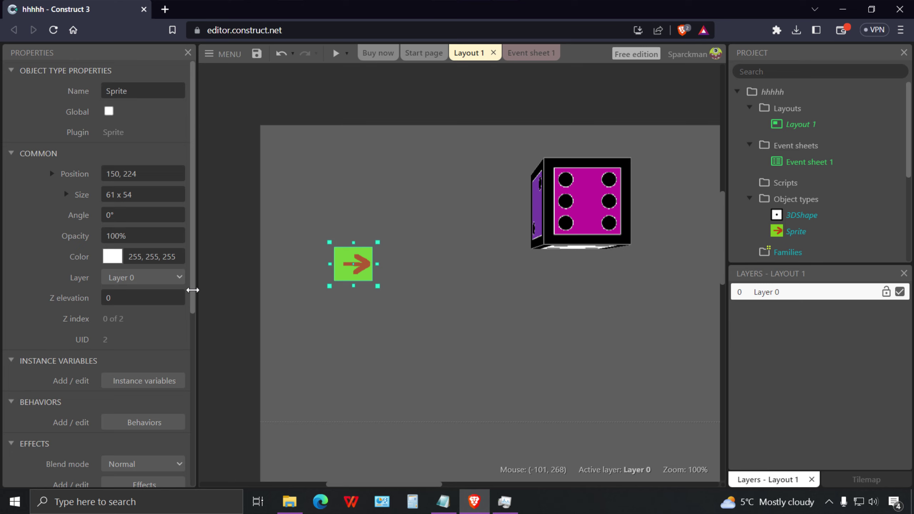
left_click_drag(192, 289, 191, 371)
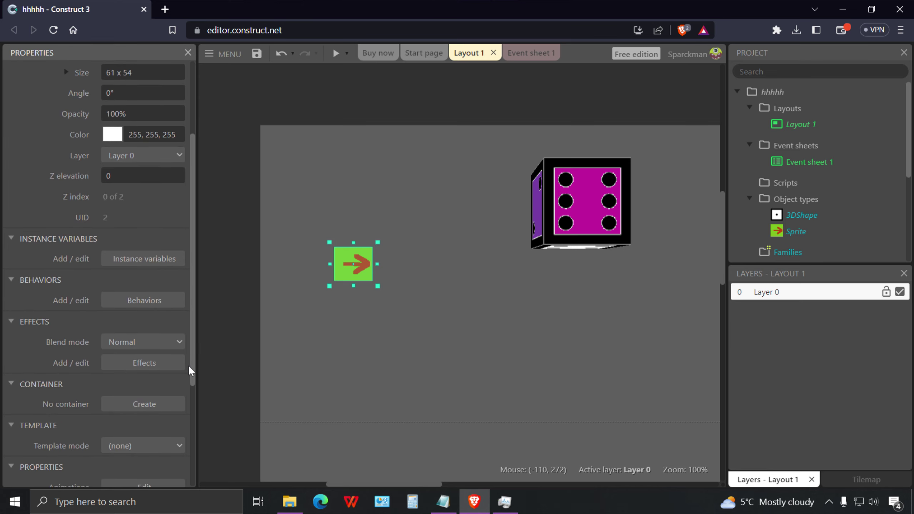
Add the Car behavior to the arrow sprite.
left_click(167, 306)
left_click(489, 344)
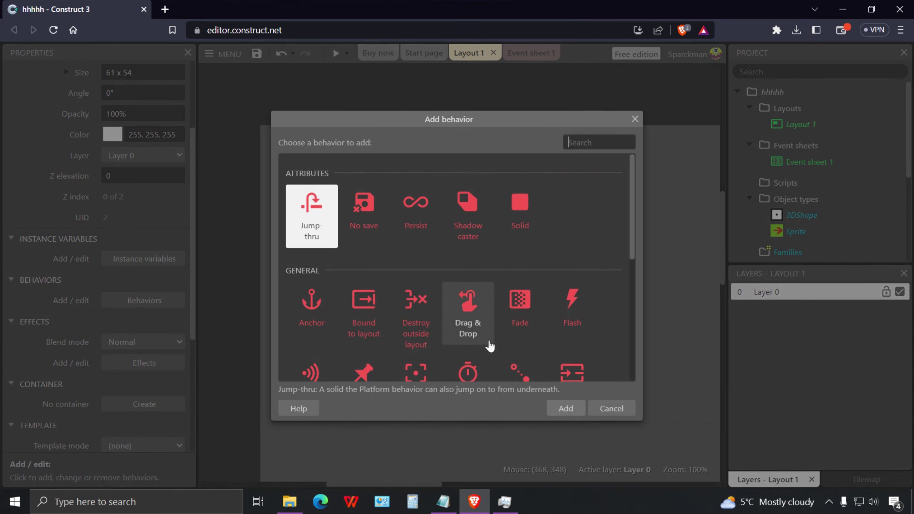
scroll(504, 302, "down", 5)
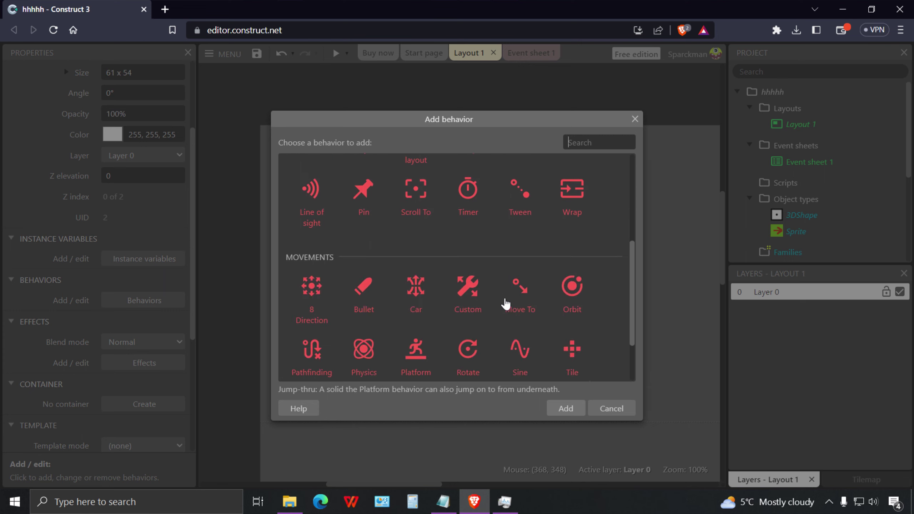
left_click(410, 313)
left_click(566, 409)
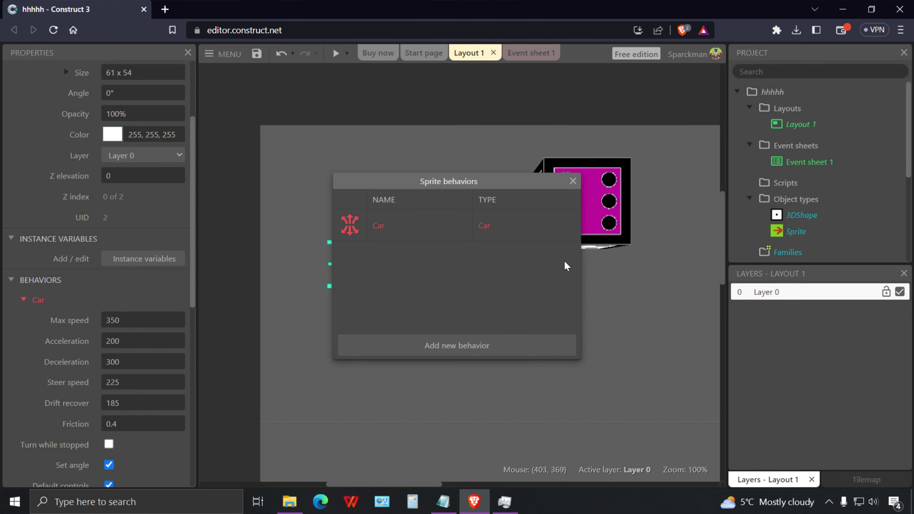
left_click(573, 182)
Preview the layout and drive the arrow car with the arrow keys.
left_click(338, 53)
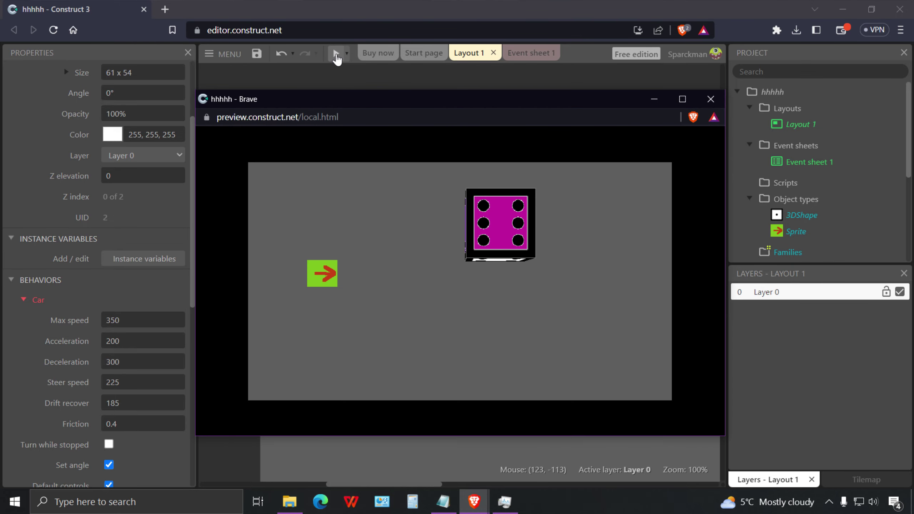
key("Up")
key("Right")
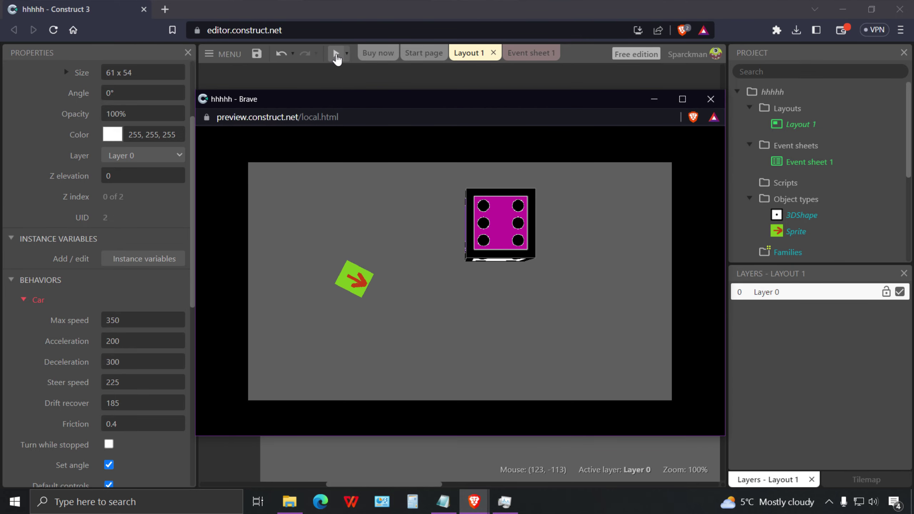
key("Left")
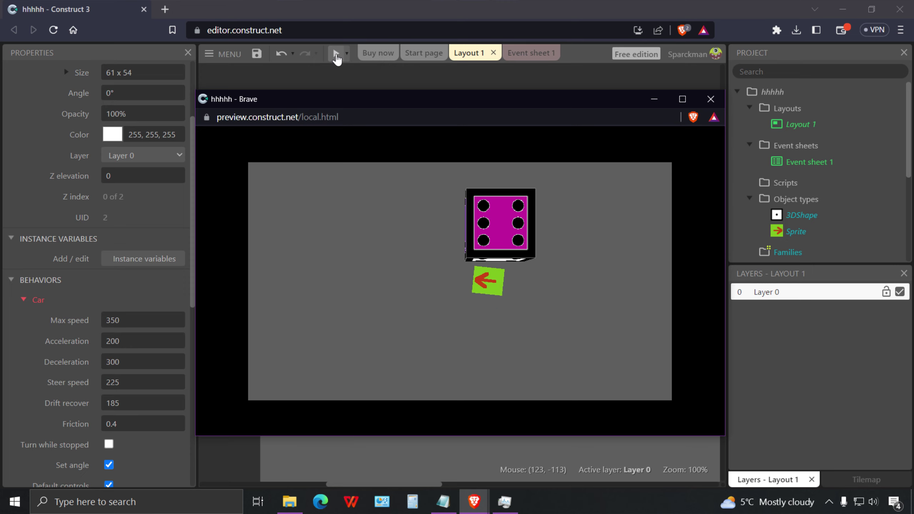
key("Down")
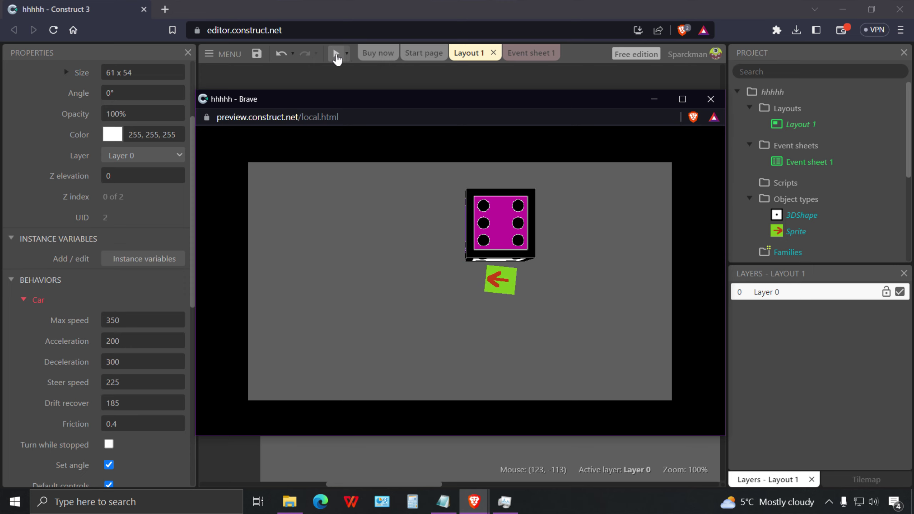
left_click(711, 99)
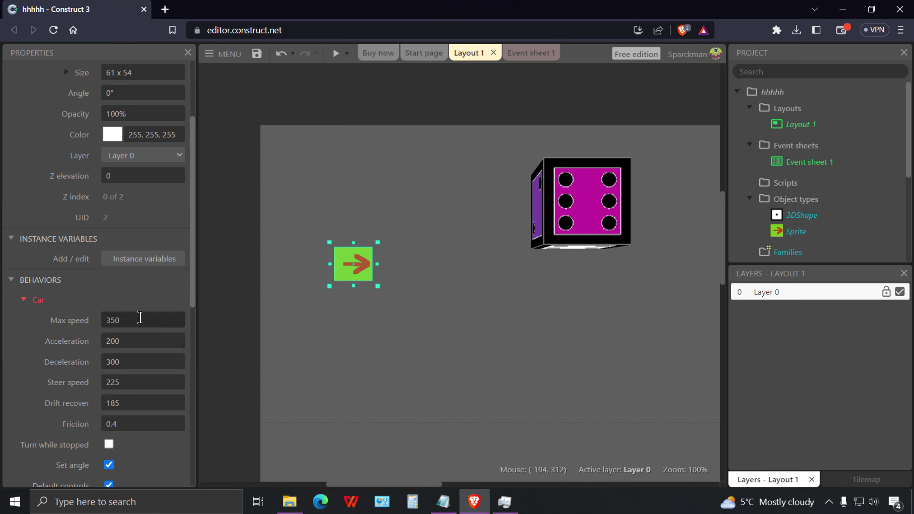
Set Car max speed 100, acceleration 99999 and deceleration 9999999.
left_click(139, 318)
type("100")
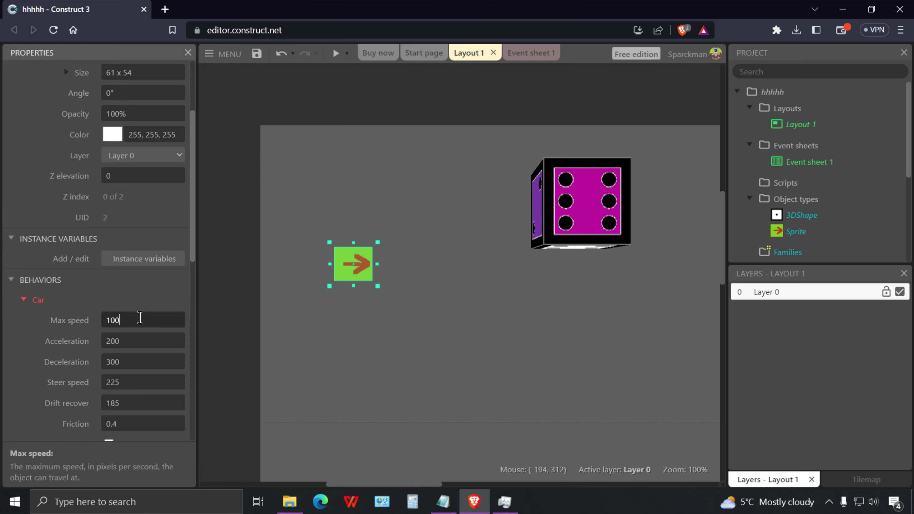
left_click(136, 346)
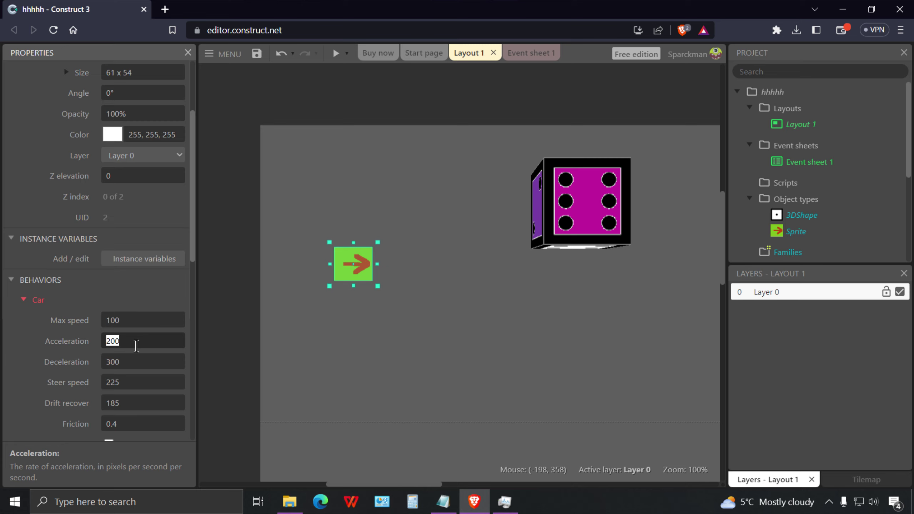
type("99999")
left_click(135, 361)
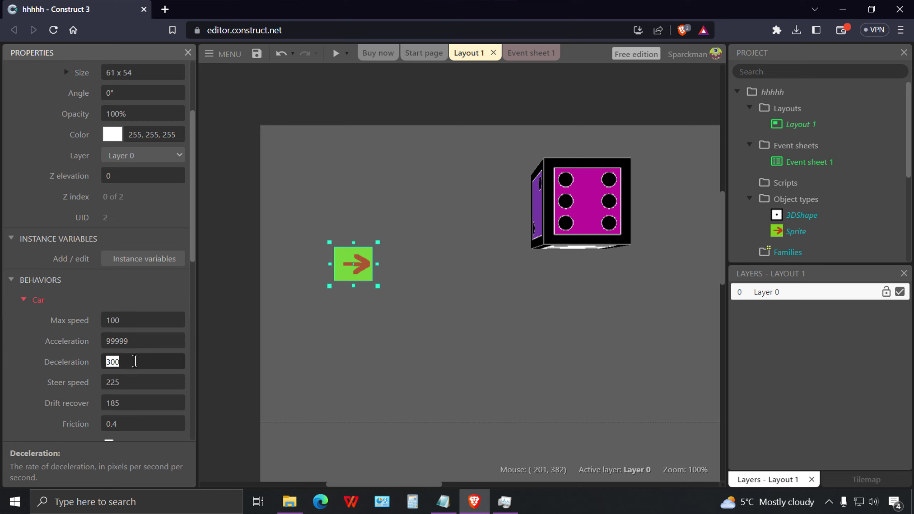
type("9999999")
Set Car steer speed 60, drift recover 99999999 and friction 0.
left_click(134, 382)
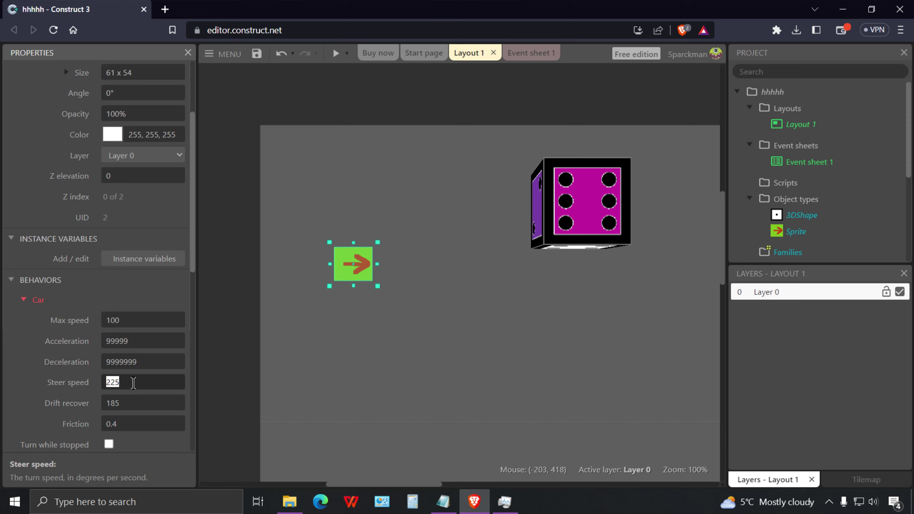
type("60")
left_click(132, 404)
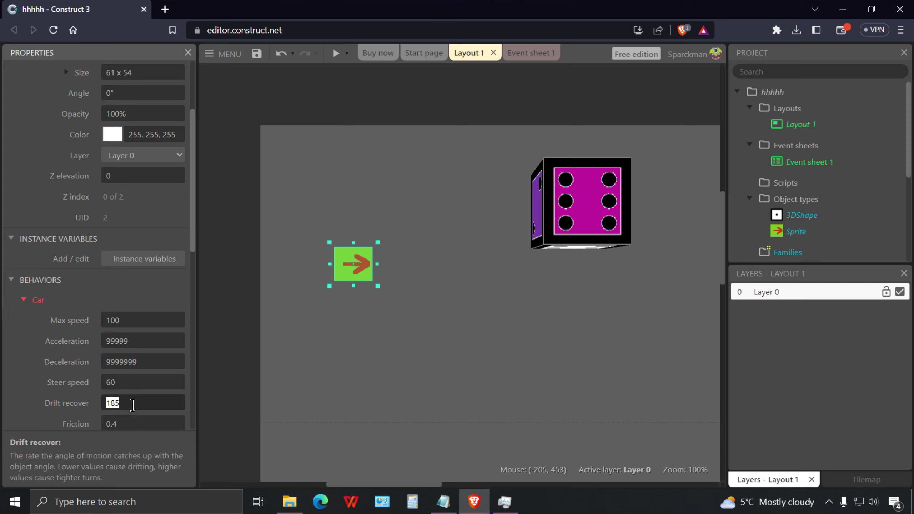
type("99999999")
left_click(128, 424)
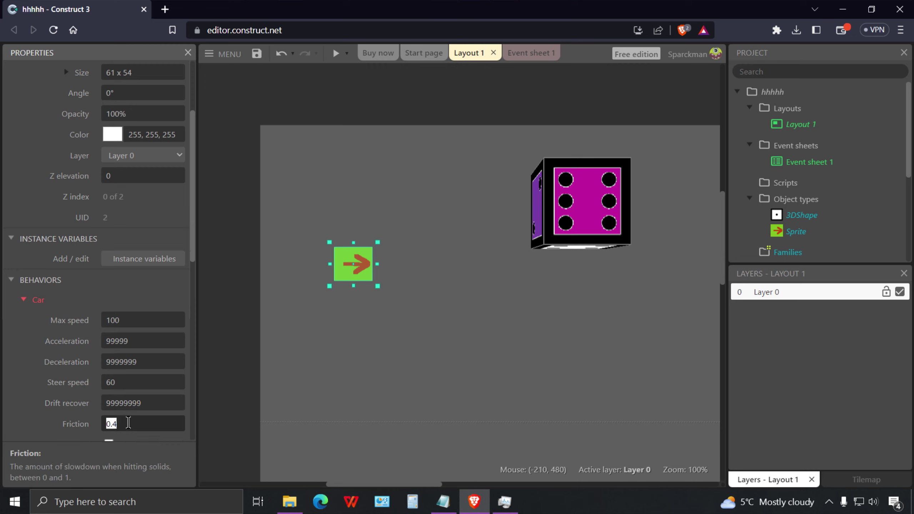
scroll(129, 423, "down", 2)
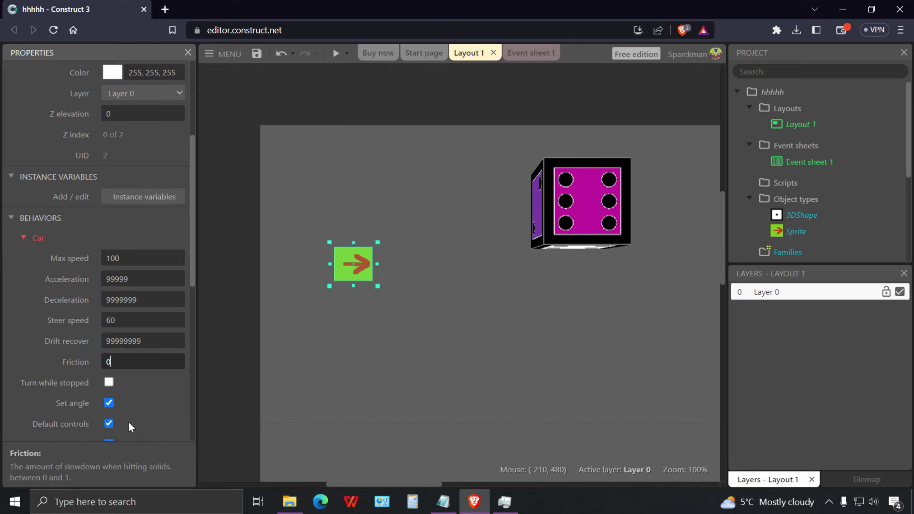
left_click(455, 182)
Preview the layout and test-drive the retuned arrow car forward, left and right.
left_click(336, 55)
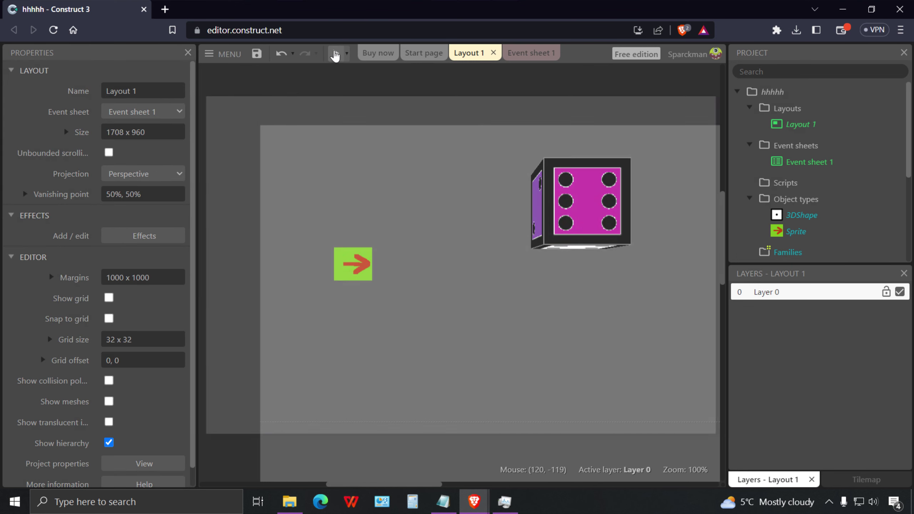
key("Up")
key("Left")
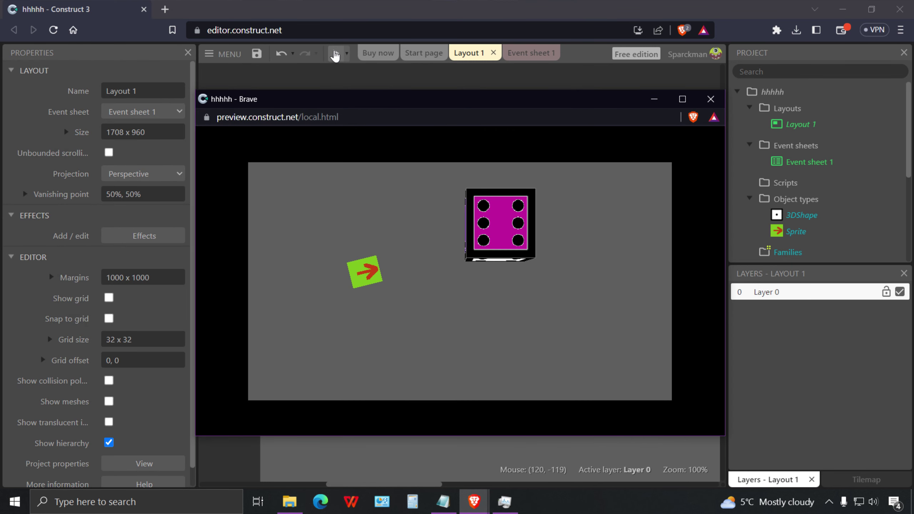
key("Right")
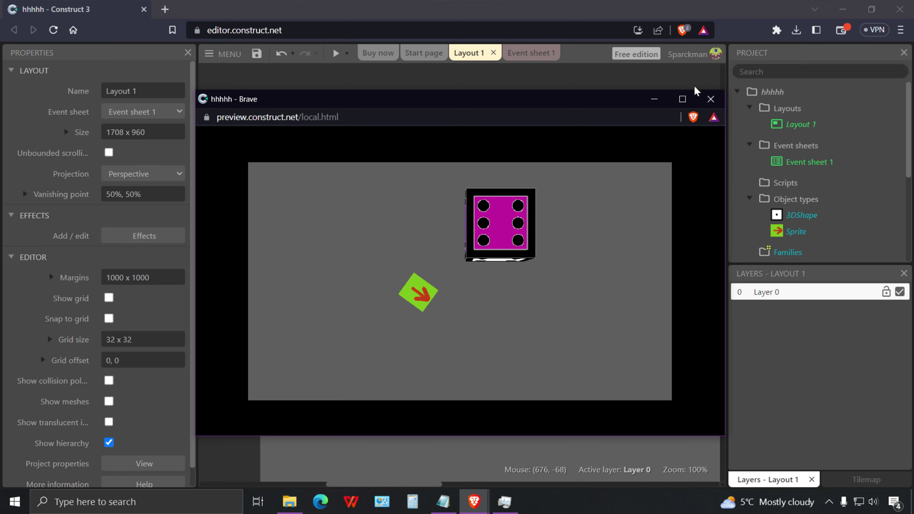
left_click(711, 99)
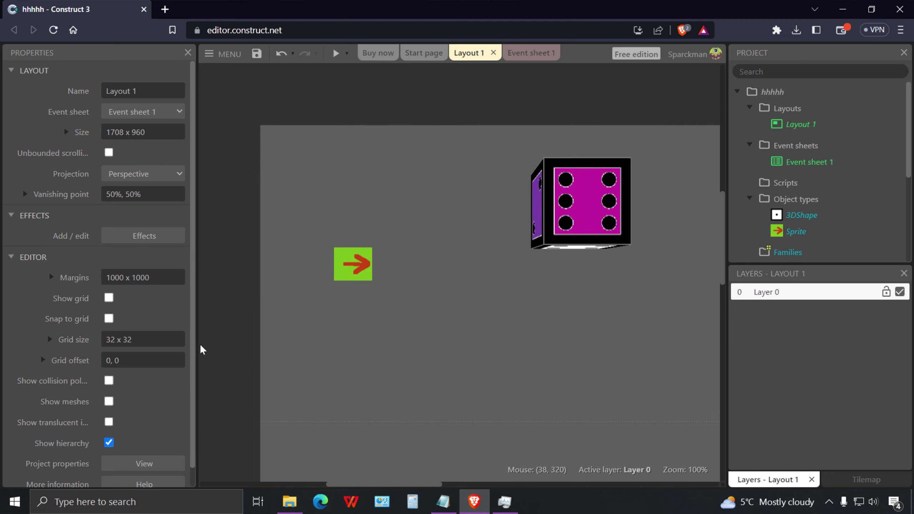
Enable 'Turn while stopped' on the arrow's Car behavior and preview again.
left_click(351, 271)
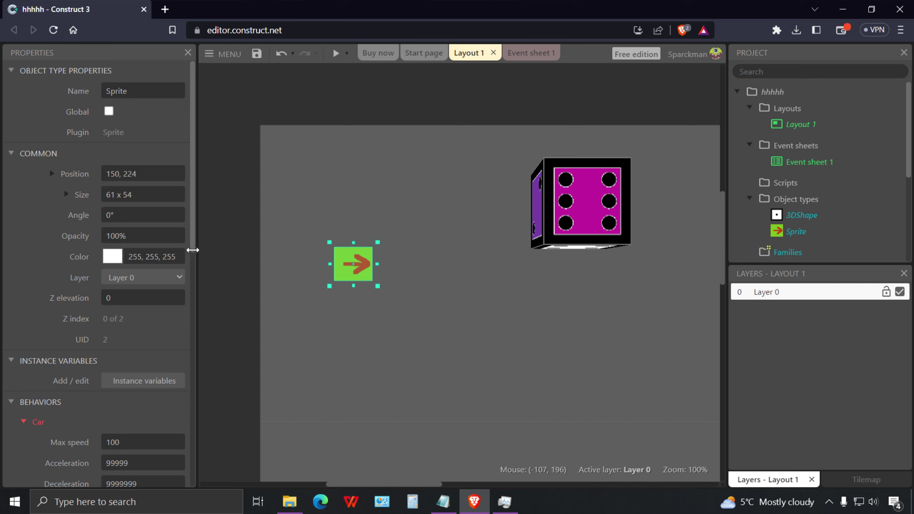
left_click_drag(189, 253, 193, 380)
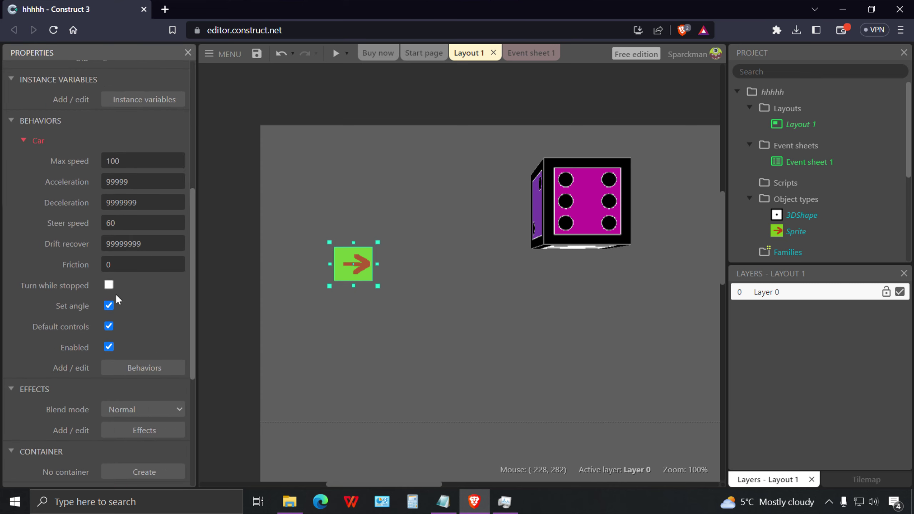
left_click(109, 285)
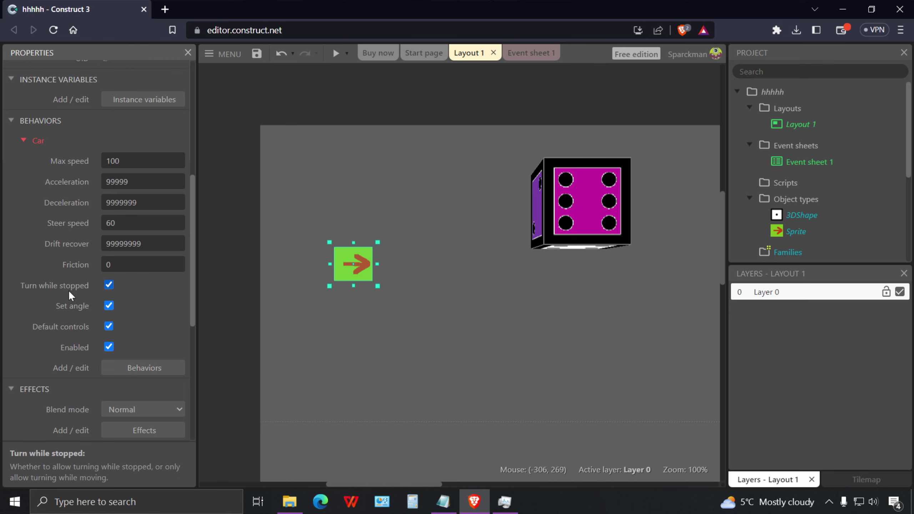
left_click(290, 338)
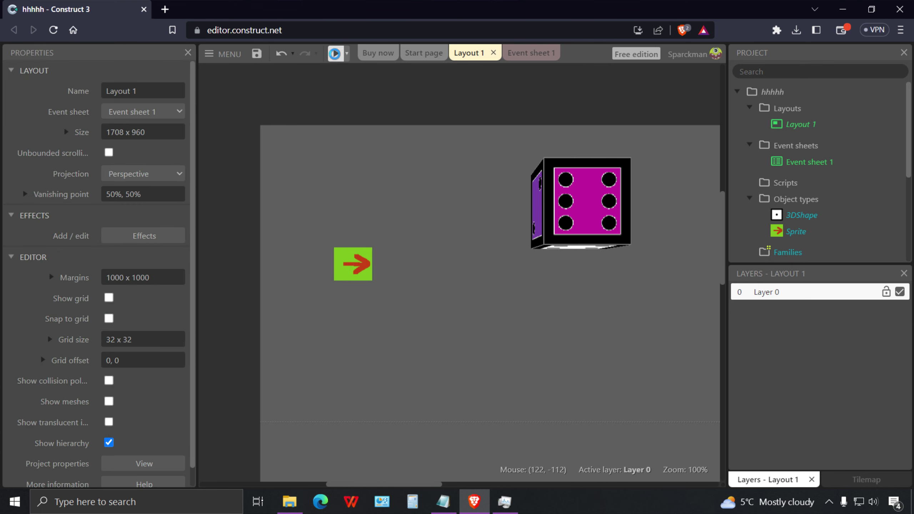
left_click(335, 53)
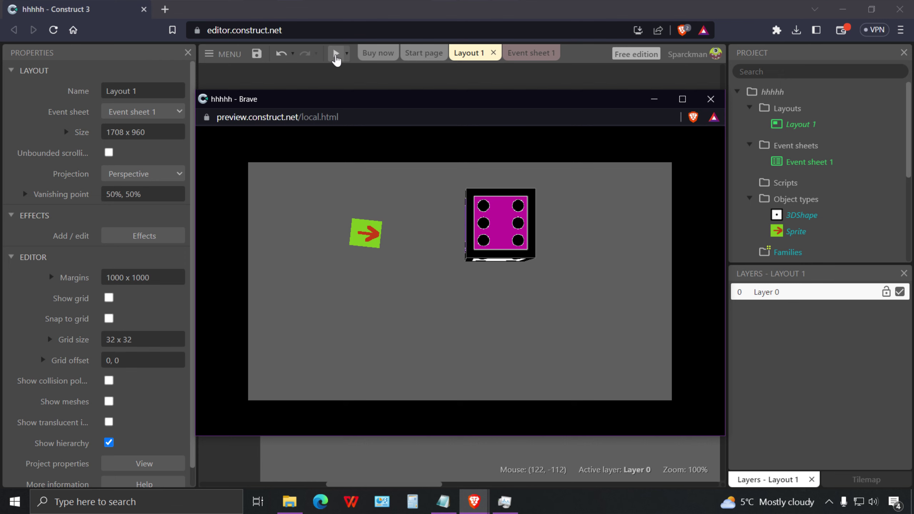
left_click(711, 99)
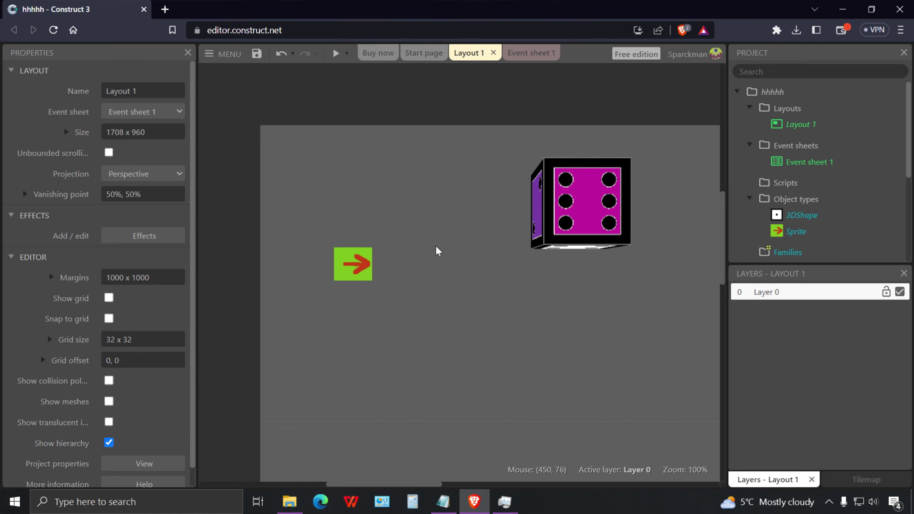
Insert a 3D camera object into the project.
left_click(354, 264)
right_click(443, 291)
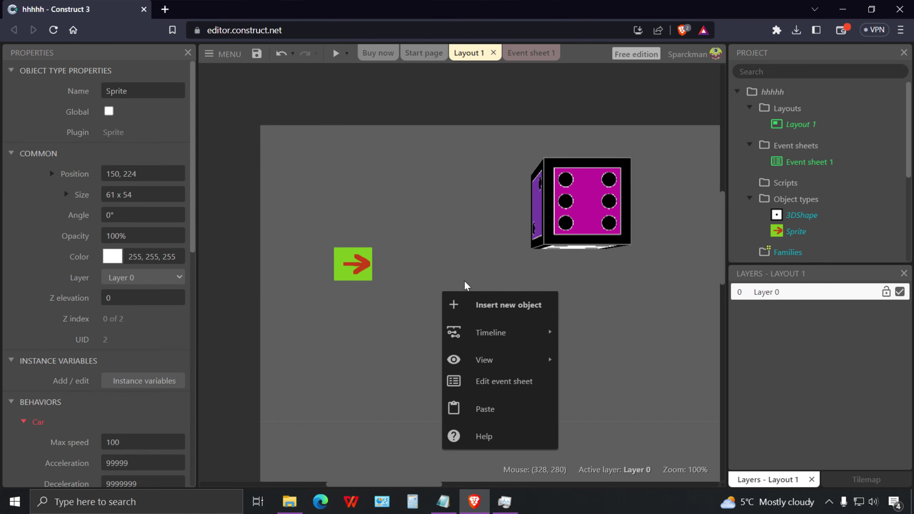
left_click(494, 305)
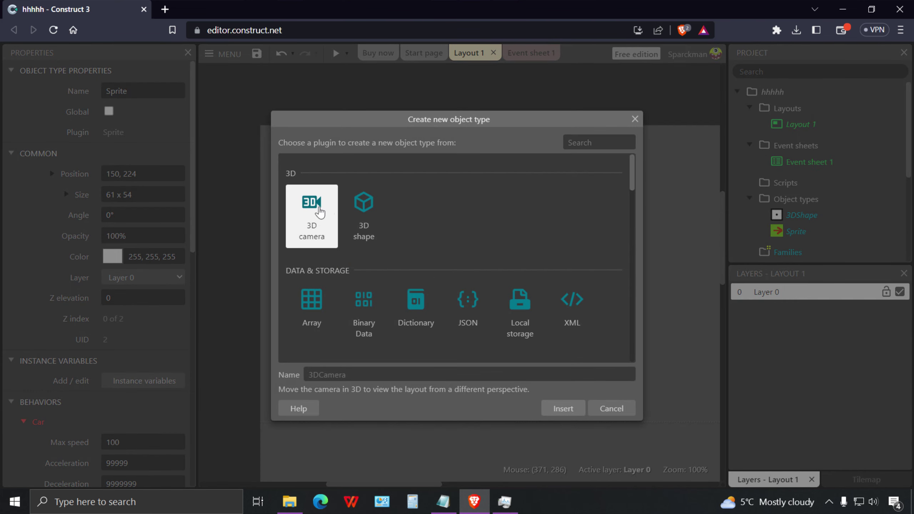
double_click(319, 213)
left_click(527, 308)
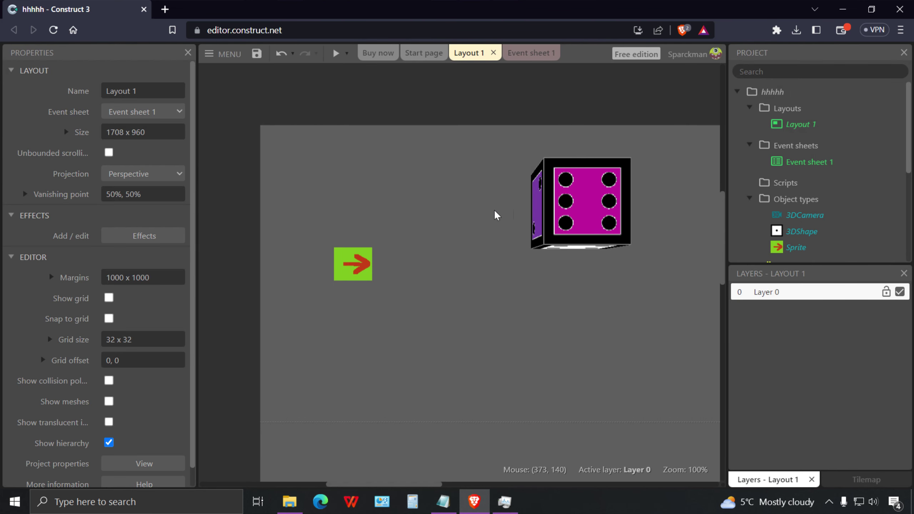
Add a System 'Every tick' event in Event sheet 1.
left_click(529, 54)
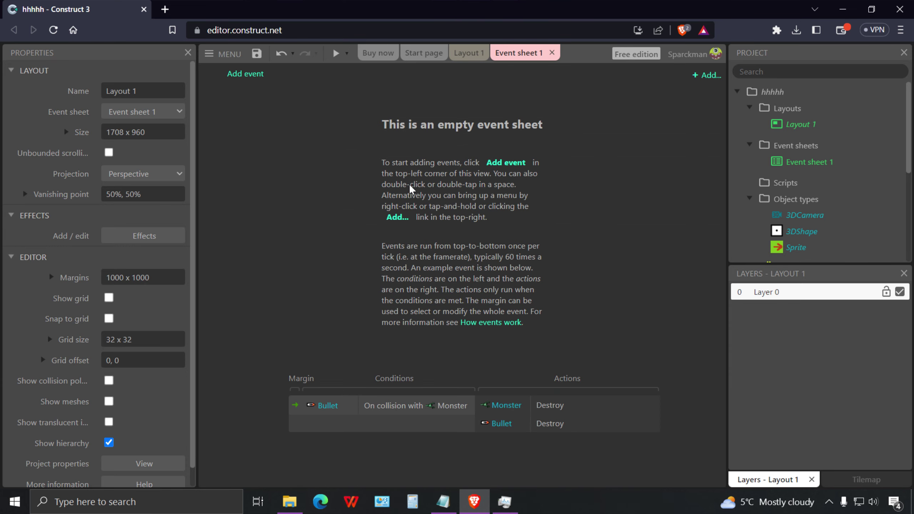
left_click(257, 76)
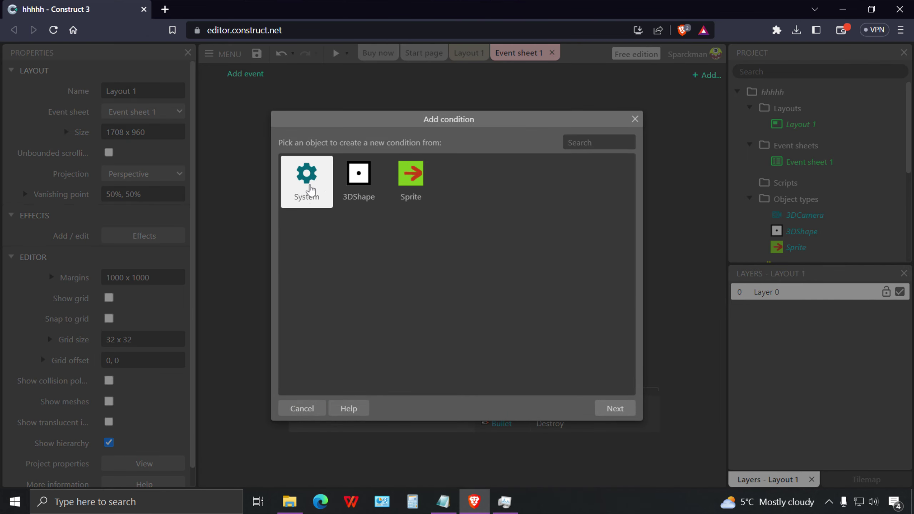
double_click(326, 171)
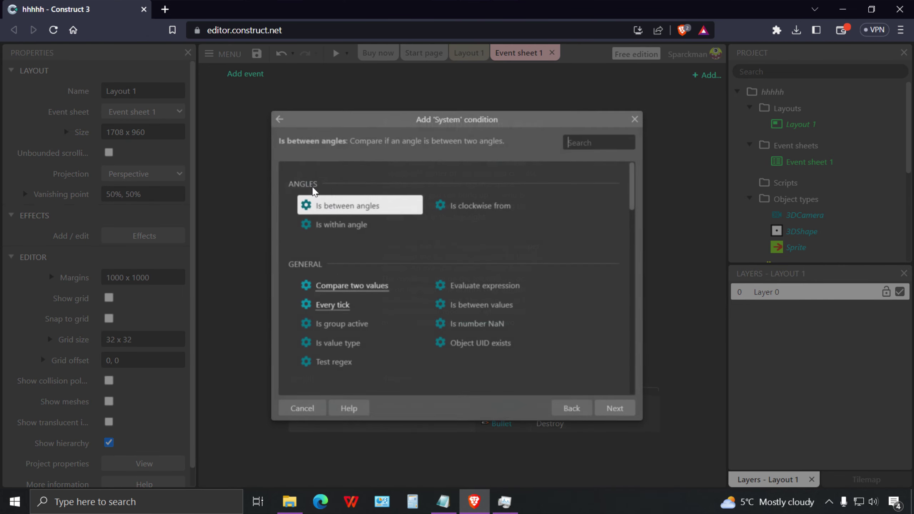
double_click(337, 311)
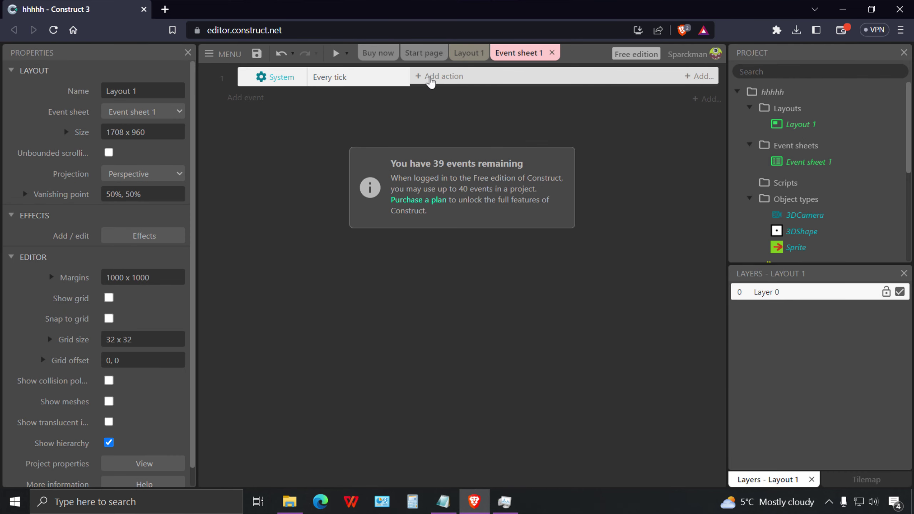
Add a 3DCamera 'Look parallel to layout' action to the Every tick event.
left_click(431, 83)
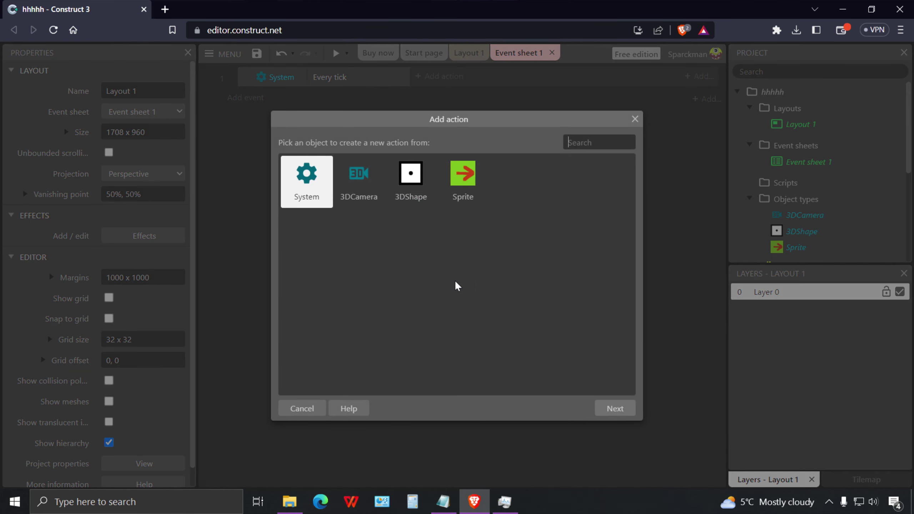
double_click(368, 187)
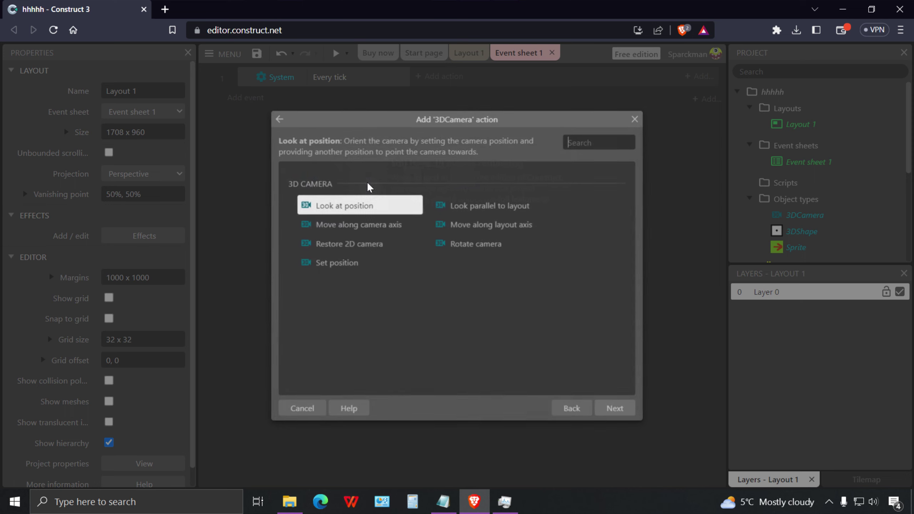
left_click(471, 214)
left_click(611, 406)
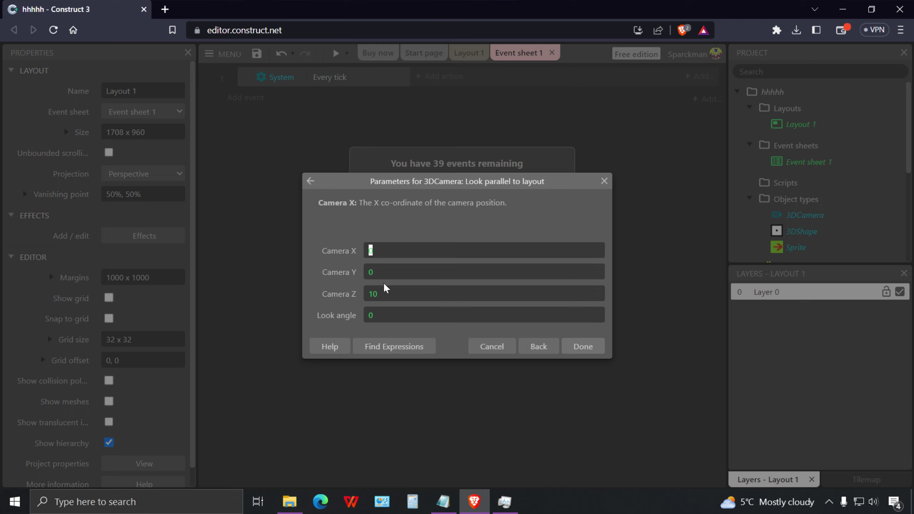
Set Camera X to Sprite.X.
type("Sp")
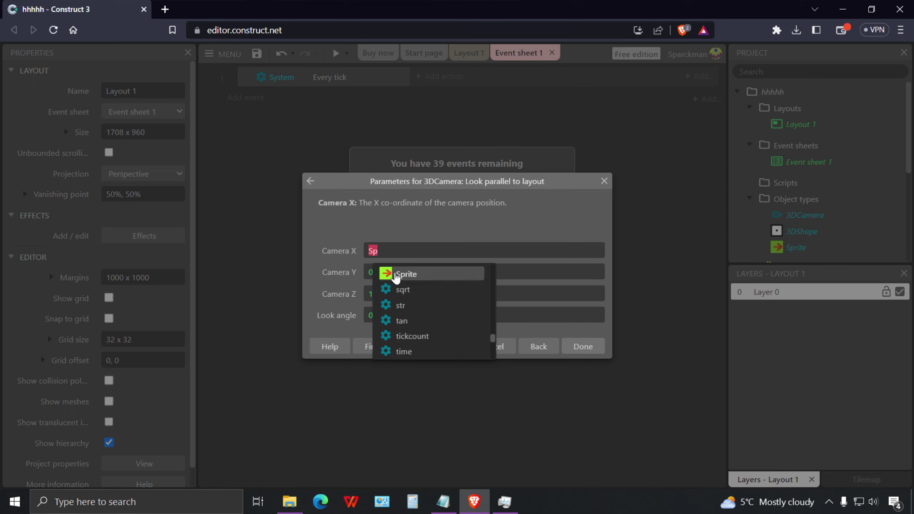
left_click(386, 274)
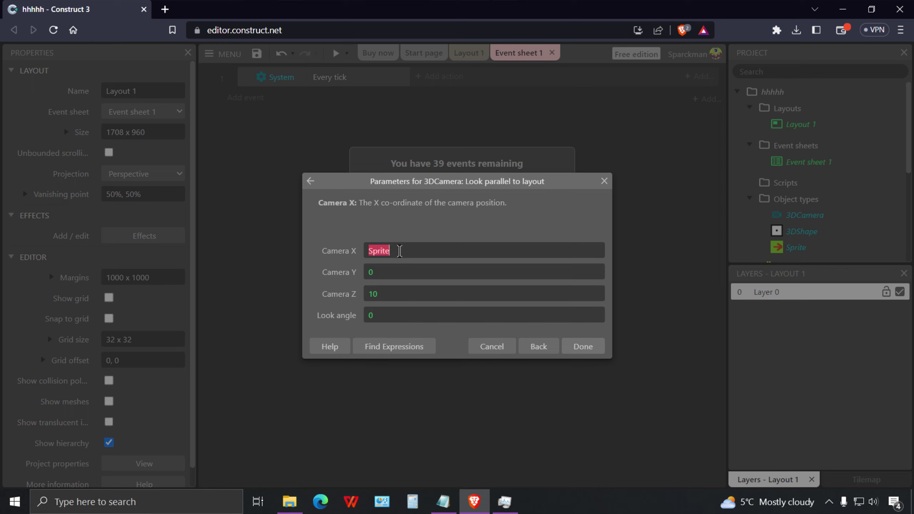
type(".c")
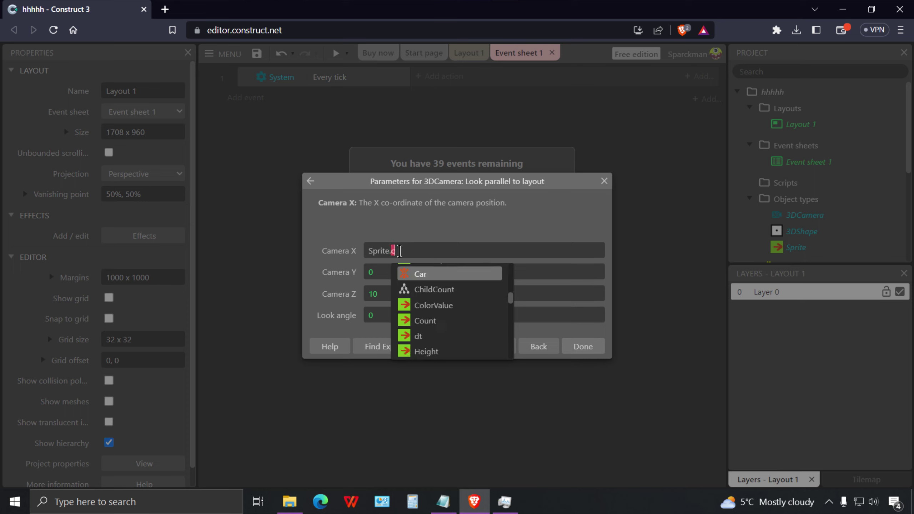
key("BackSpace")
type("x")
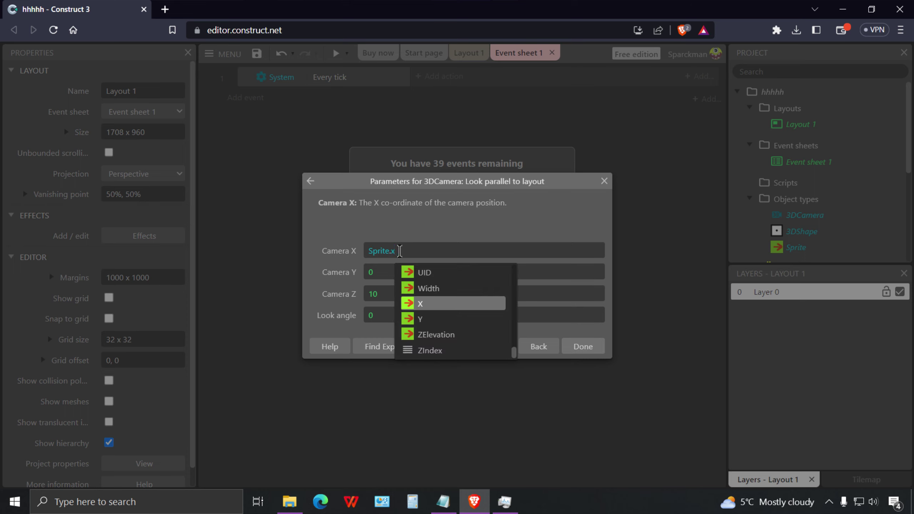
left_click(428, 306)
Set Camera Y to Sprite.Y by copying and editing the Sprite.X expression.
left_click_drag(408, 251, 350, 252)
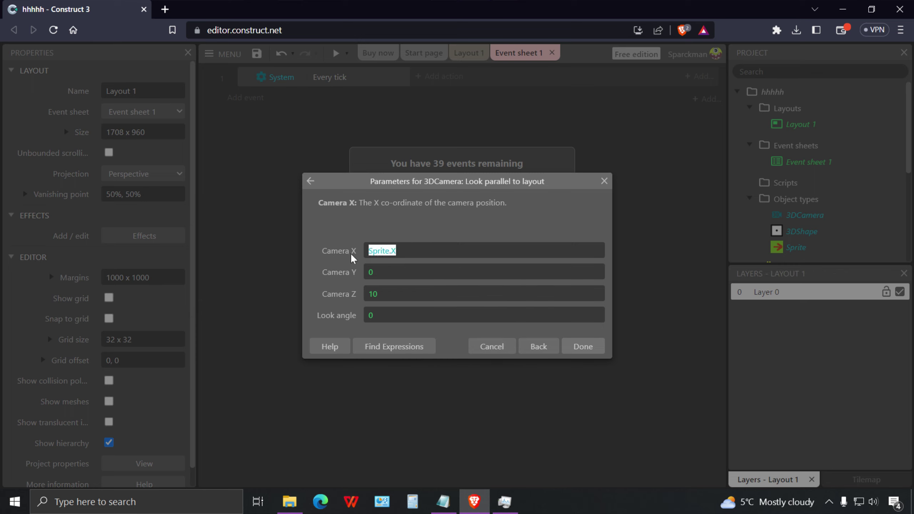
key("ctrl+c")
left_click(384, 272)
key("ctrl+v")
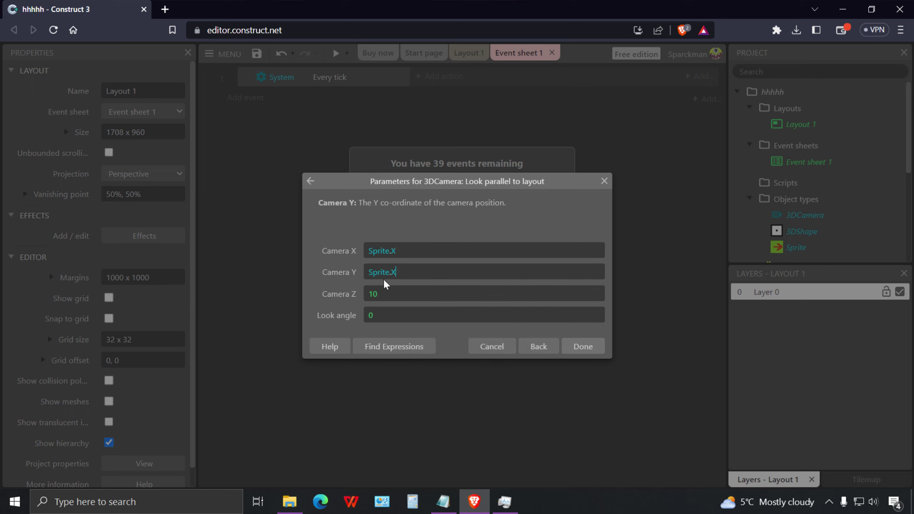
key("BackSpace")
type("Y")
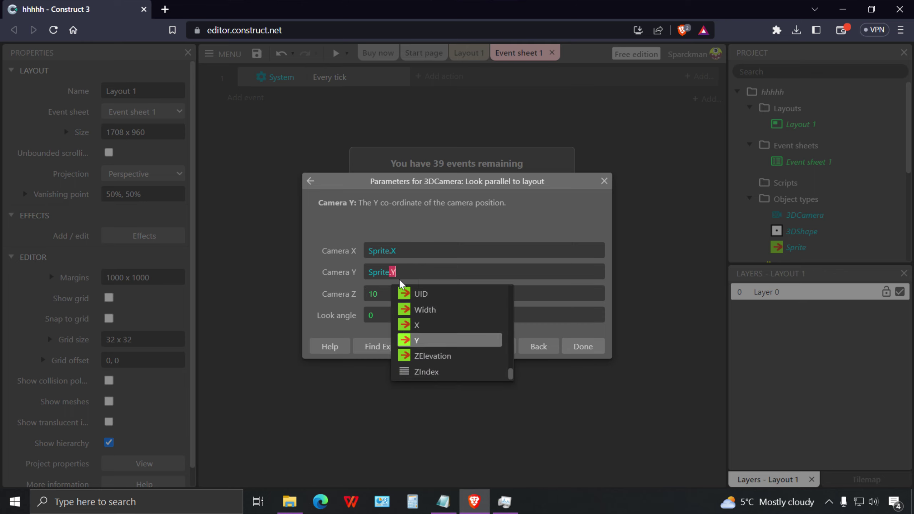
left_click(387, 294)
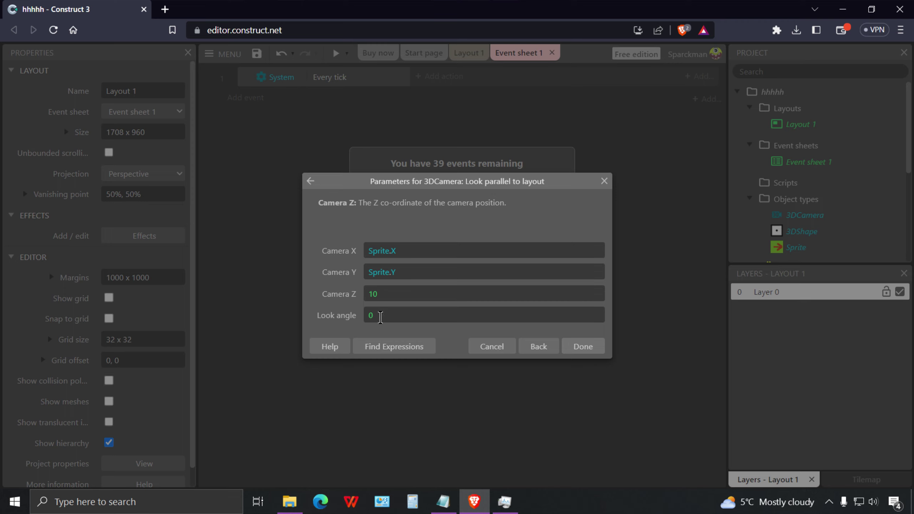
Set camera Z to 10 and Look angle to Sprite.Angle, then confirm the action.
left_click(362, 316)
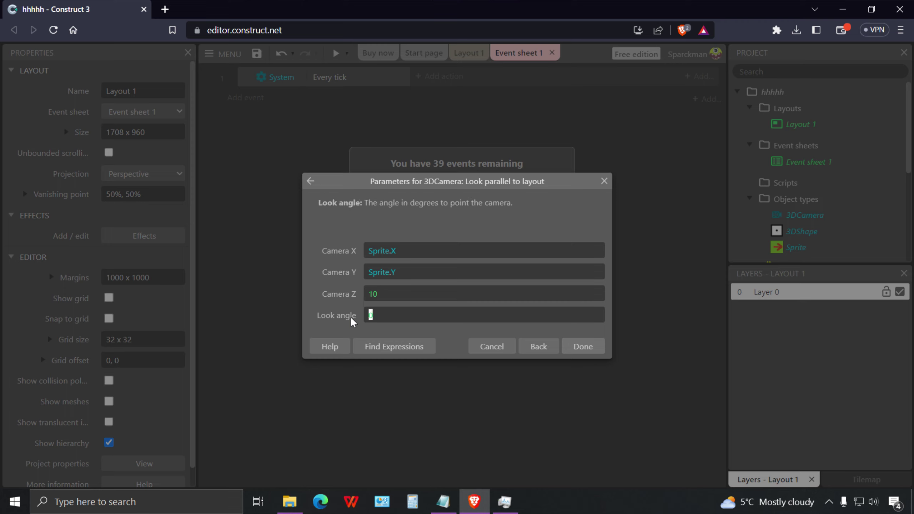
type("Sprite.X")
key("BackSpace")
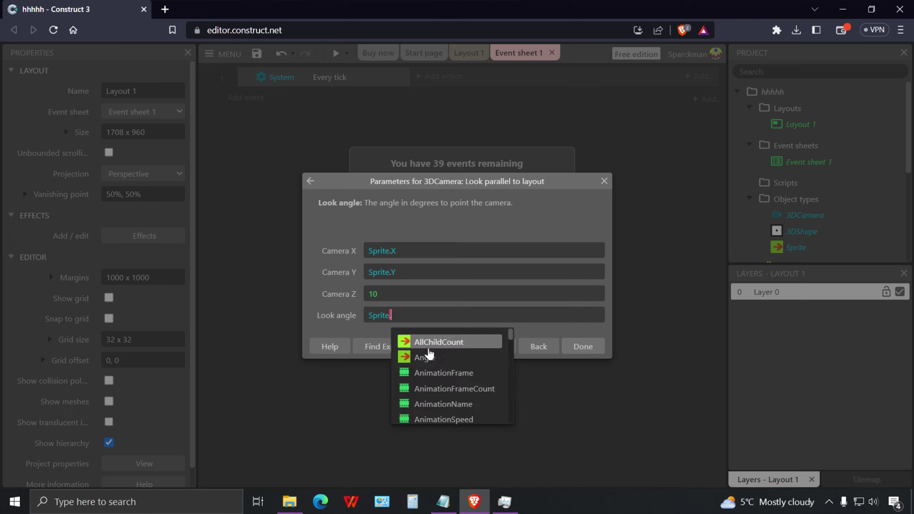
left_click(426, 357)
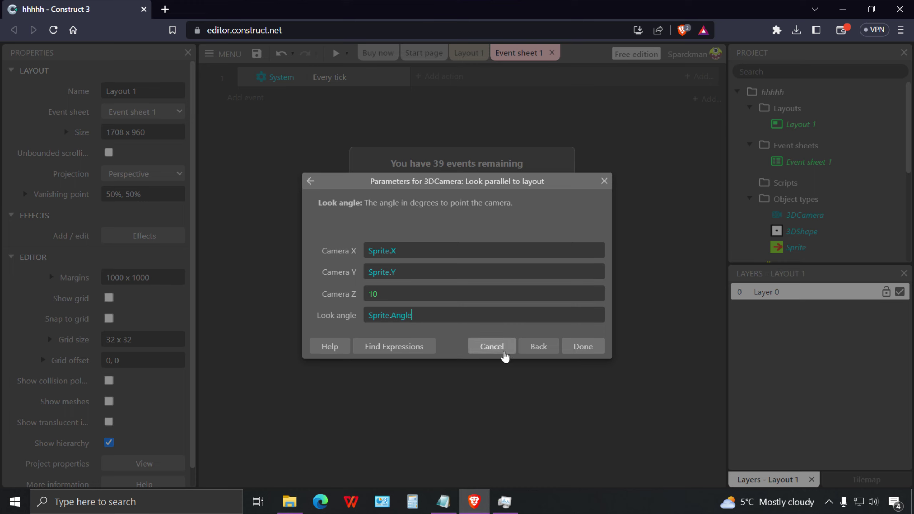
left_click(582, 347)
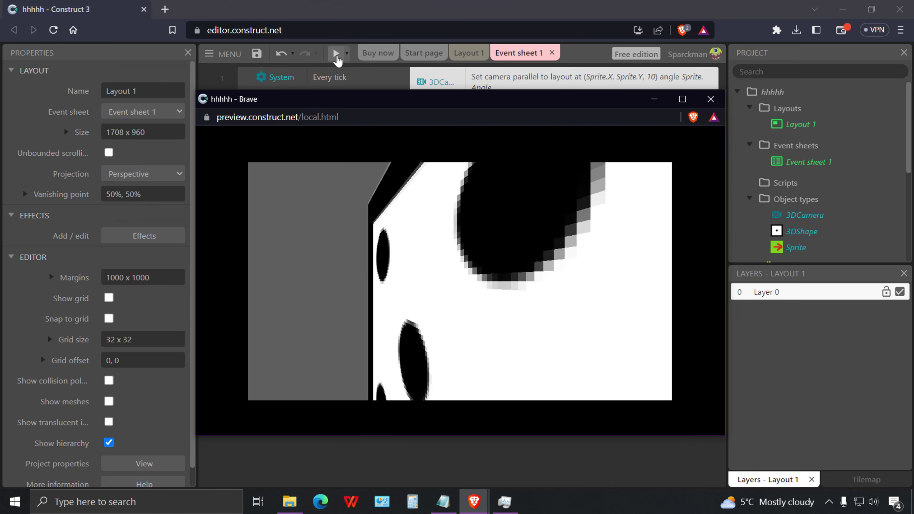
Close the game preview, return to Layout 1 and select the dice 3D shape.
left_click(711, 99)
left_click(469, 53)
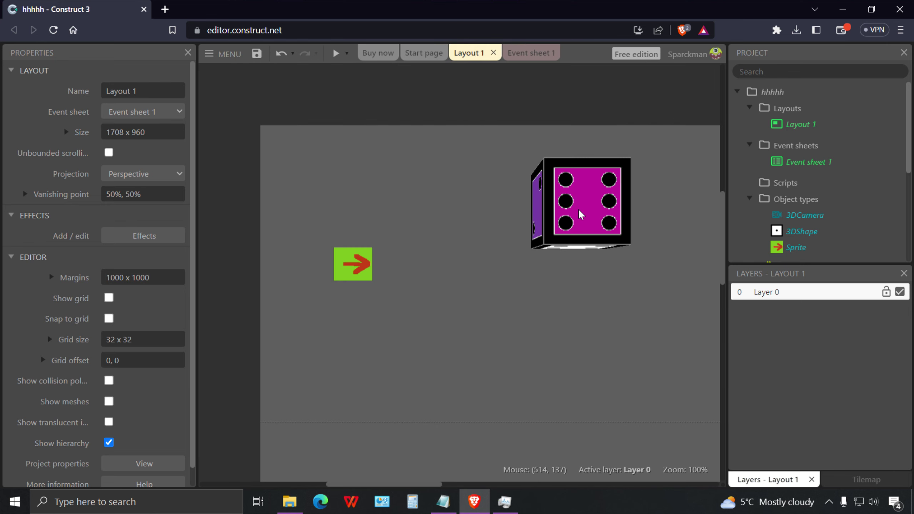
left_click(568, 215)
Add the Solid behavior to the dice 3D shape.
left_click_drag(193, 235, 193, 313)
left_click(144, 249)
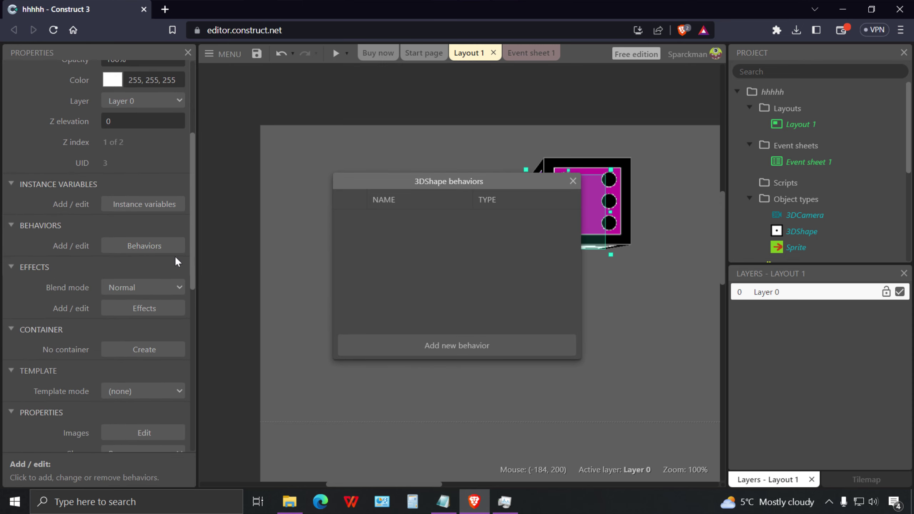
left_click(461, 346)
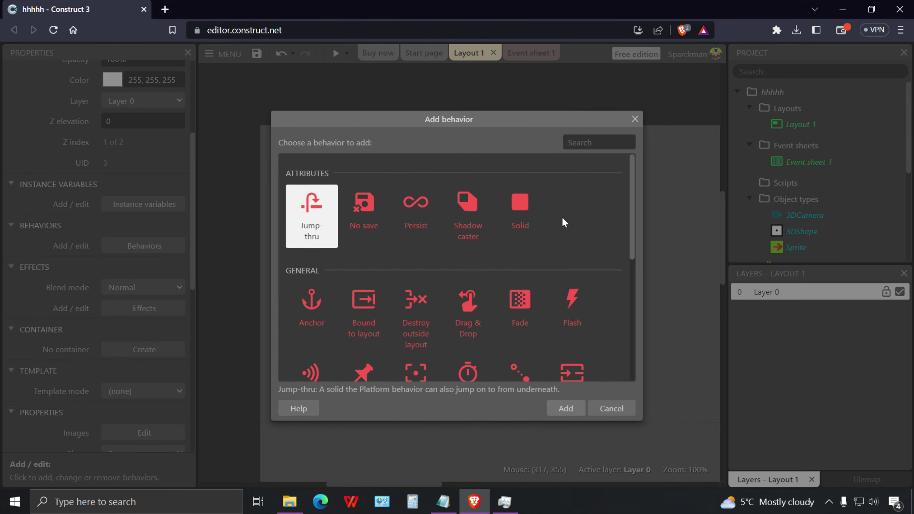
left_click(530, 212)
left_click(584, 411)
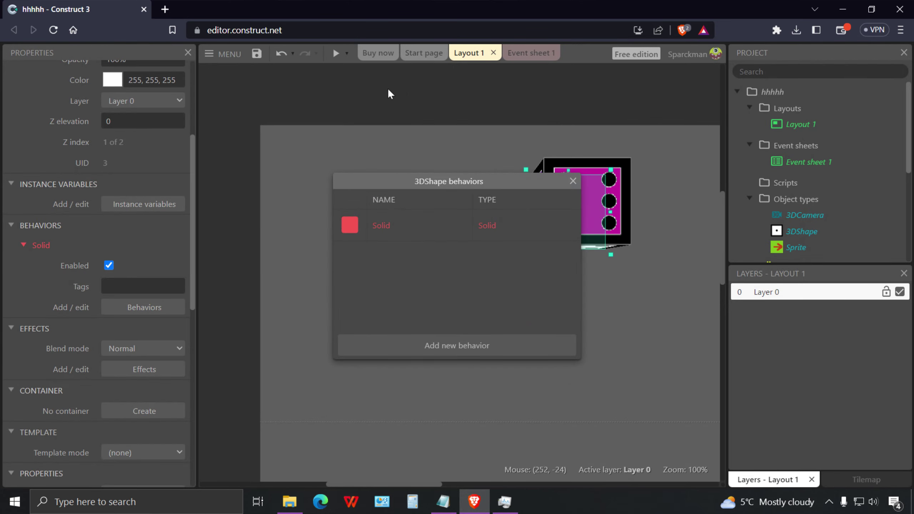
Preview the layout full screen, then close the dice's behaviors list.
left_click(332, 54)
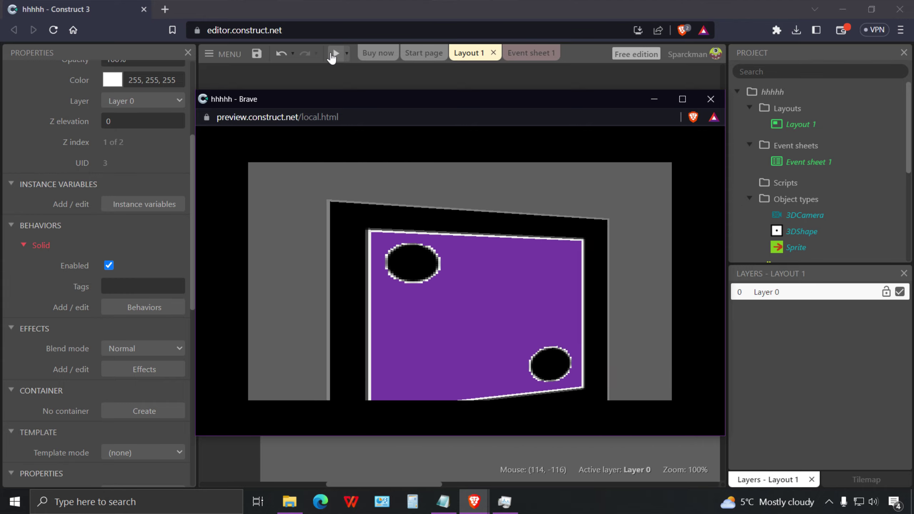
left_click(683, 99)
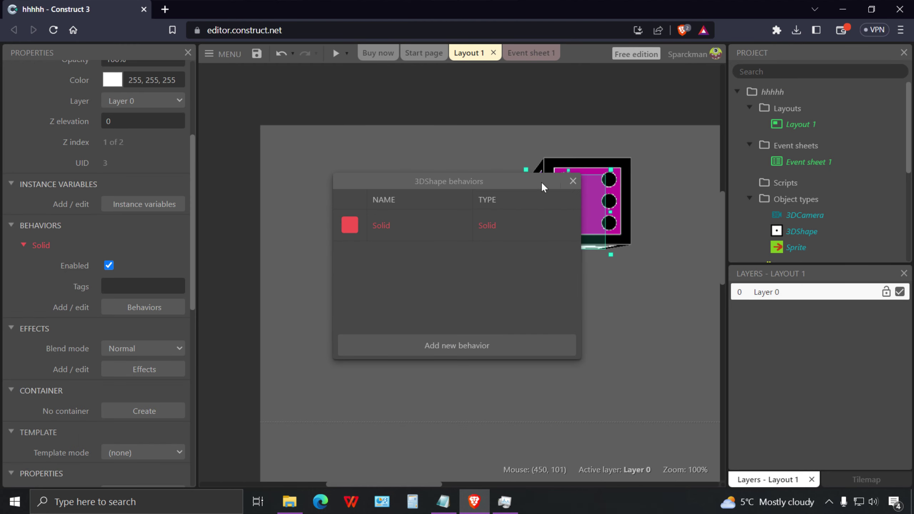
left_click(573, 181)
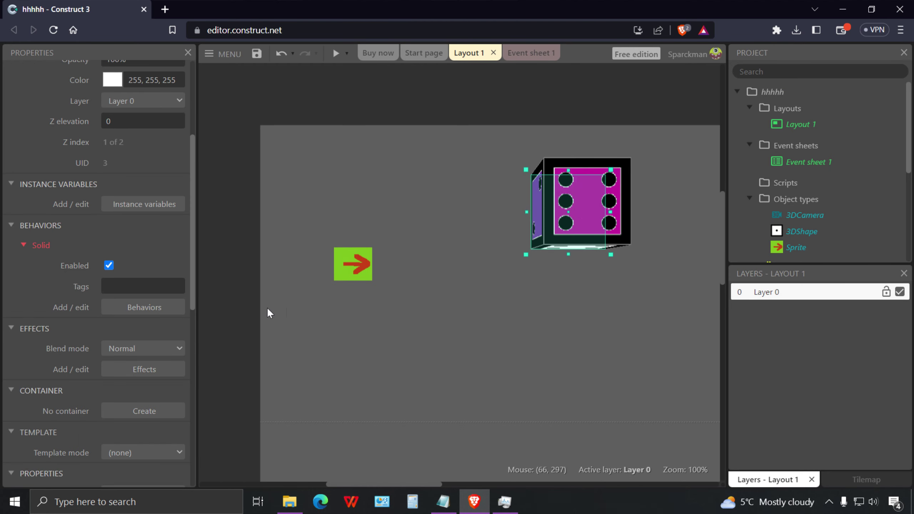
Raise the die's Z elevation to 10 and preview the scene.
left_click_drag(193, 247, 200, 212)
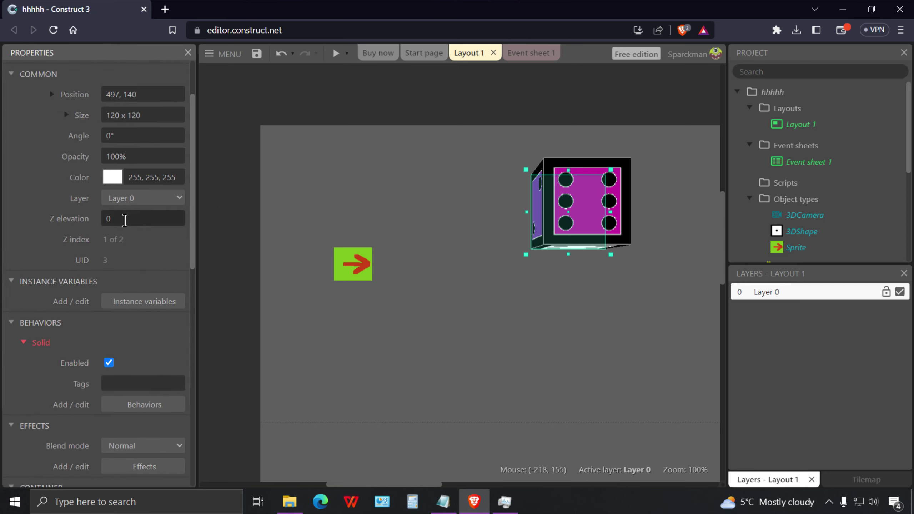
left_click(124, 219)
type("10")
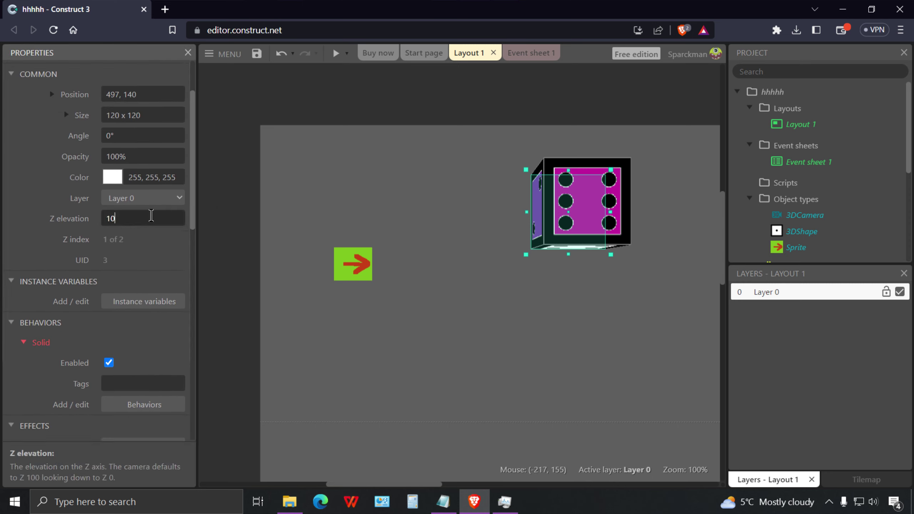
left_click(417, 183)
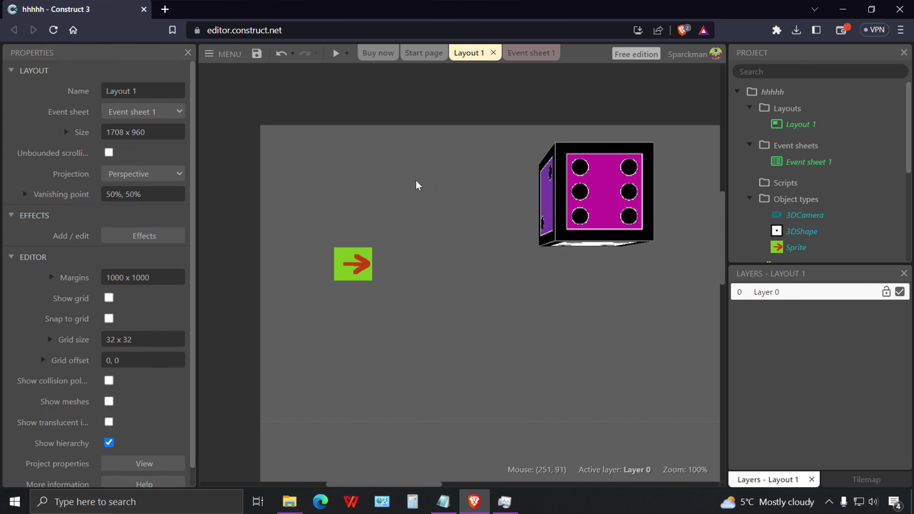
left_click(336, 53)
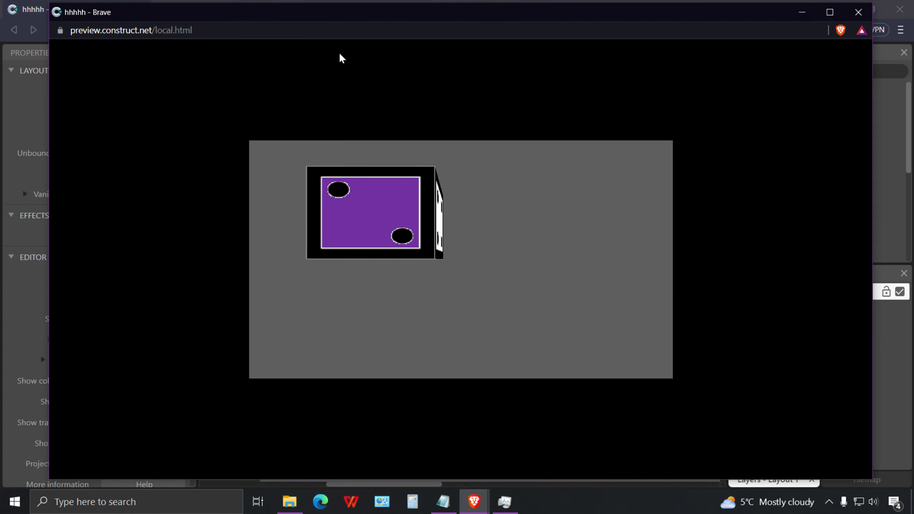
left_click(859, 12)
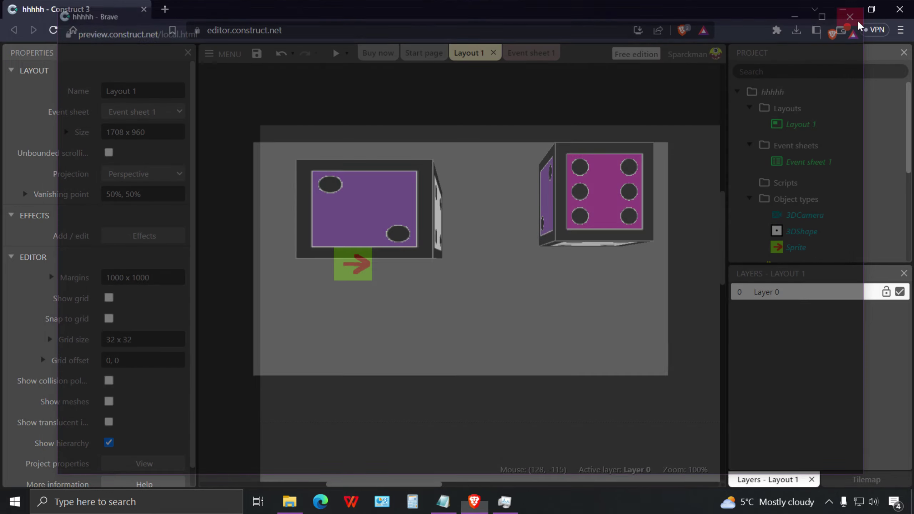
Lower the die's Z elevation to 5 and preview it again.
left_click(600, 218)
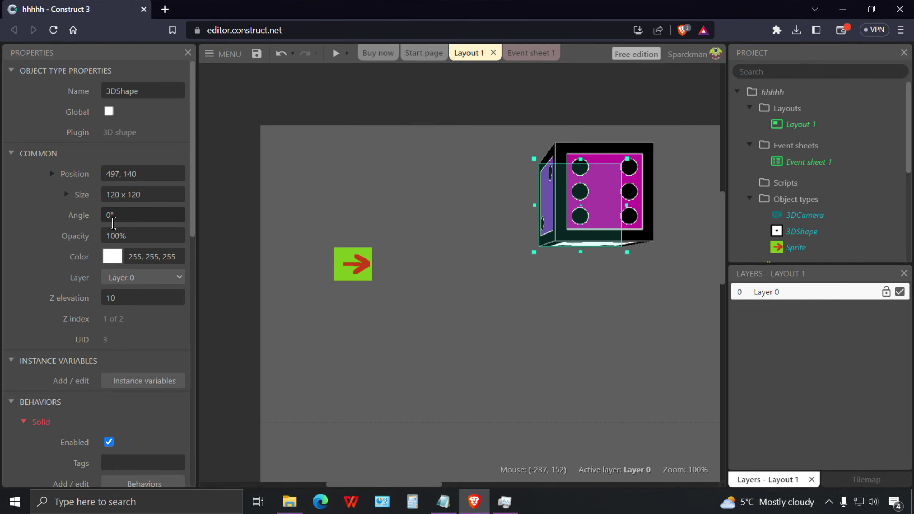
left_click(137, 298)
type("5")
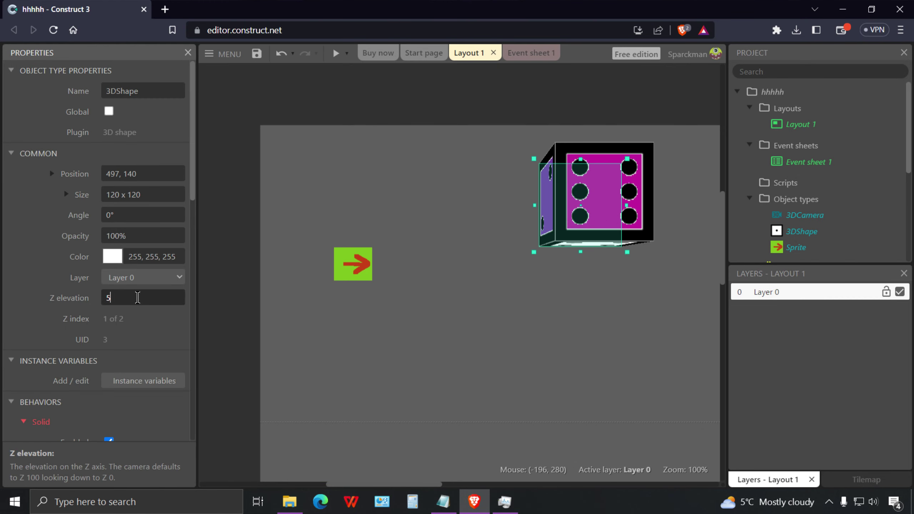
left_click(455, 352)
left_click(332, 56)
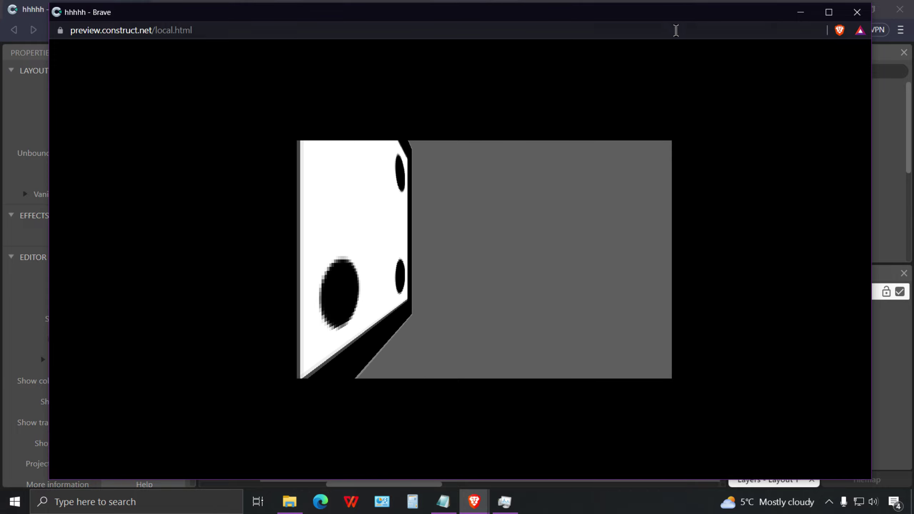
left_click(857, 11)
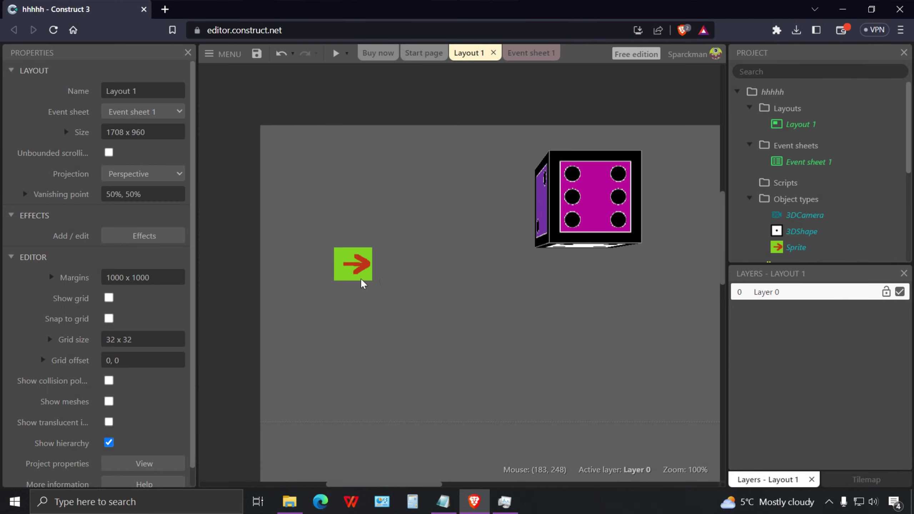
Set the die's Z elevation to 3 and close the final preview.
left_click(580, 238)
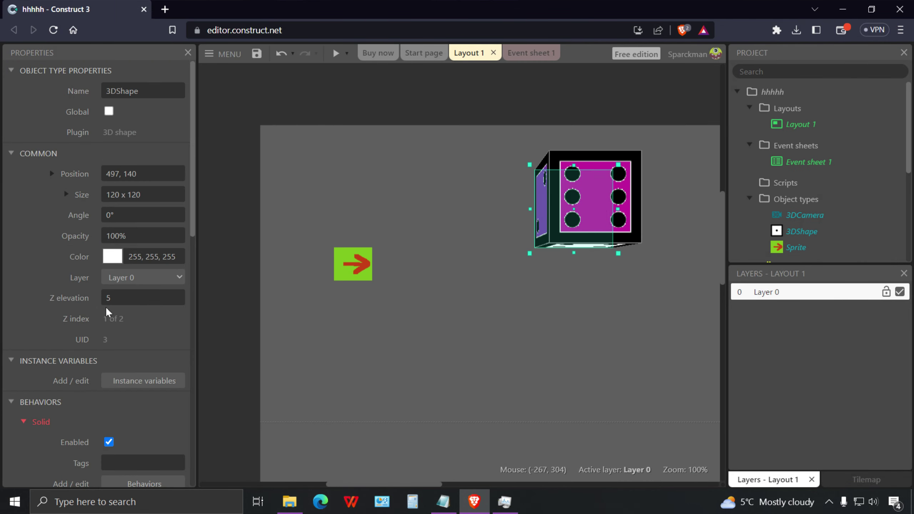
left_click(117, 302)
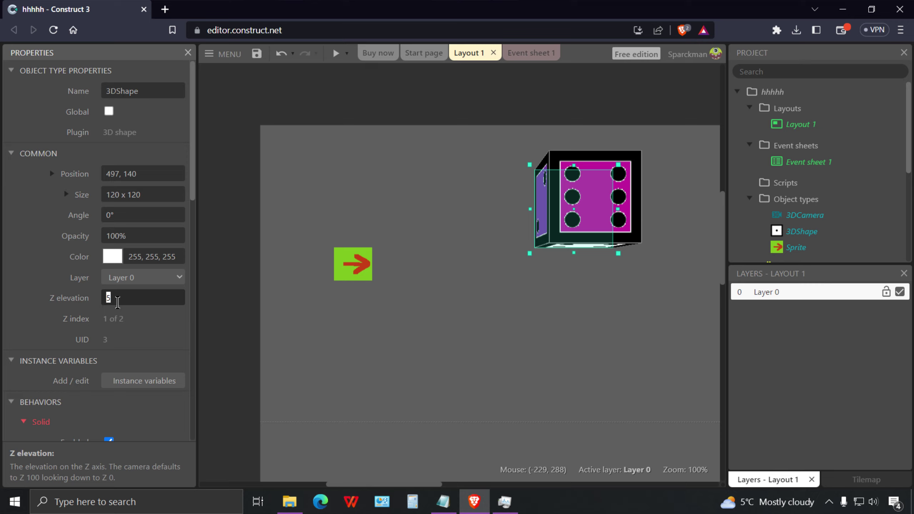
type("3")
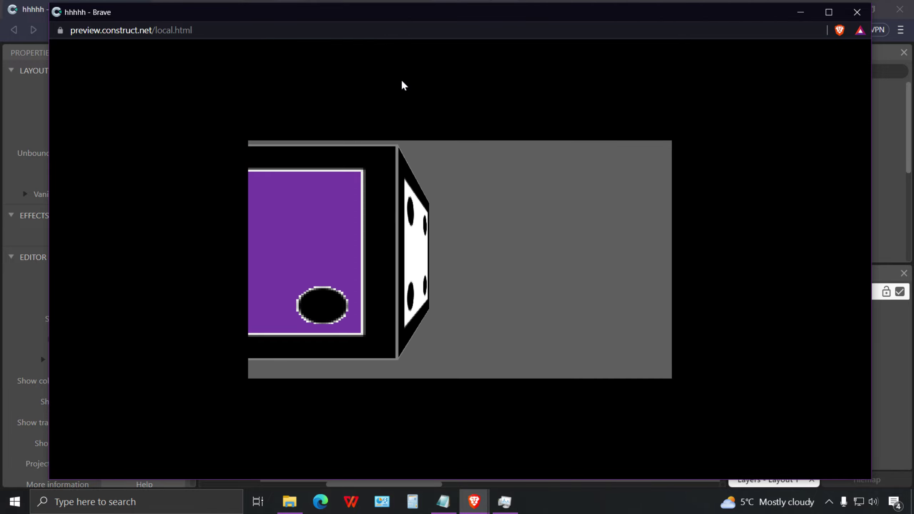
left_click(858, 12)
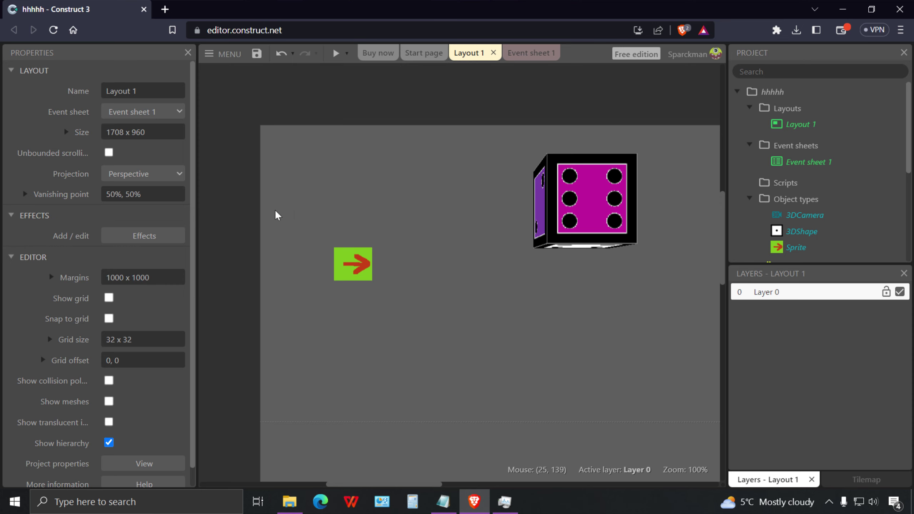
Clone the long dice wall and angle the copy toward the layout's top-right.
left_click(583, 202)
middle_click_drag(551, 302, 516, 339)
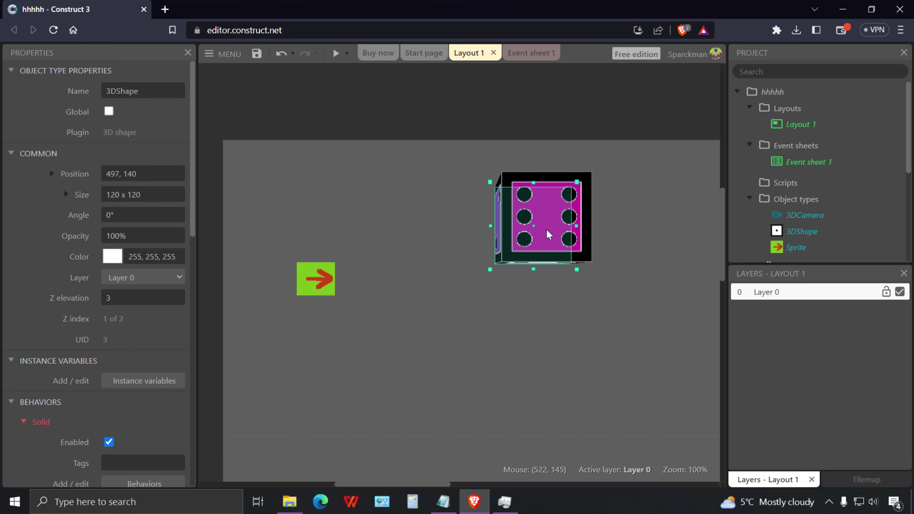
left_click_drag(554, 232, 555, 383, "ctrl")
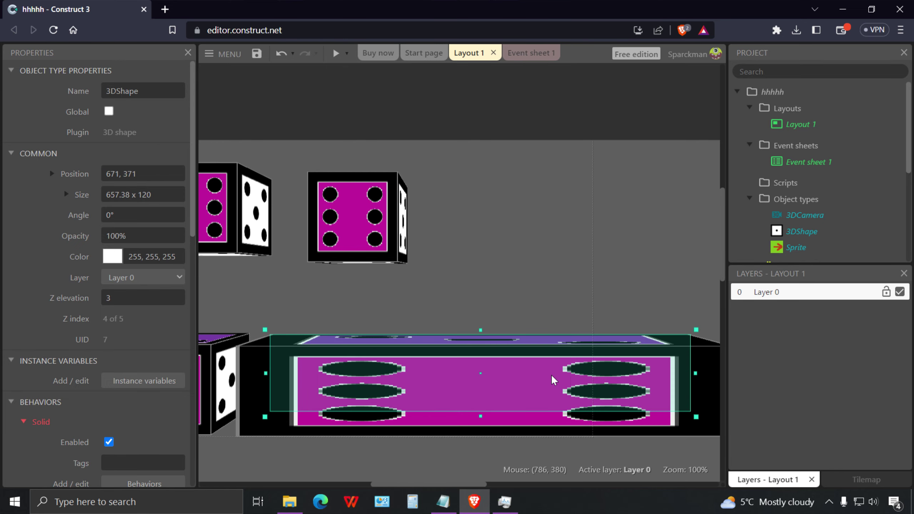
mouse_move(555, 380)
left_mouse_down("ctrl")
mouse_move(527, 253)
mouse_move(612, 184)
mouse_move(629, 195)
left_mouse_up("ctrl")
scroll(621, 234, "down", 5)
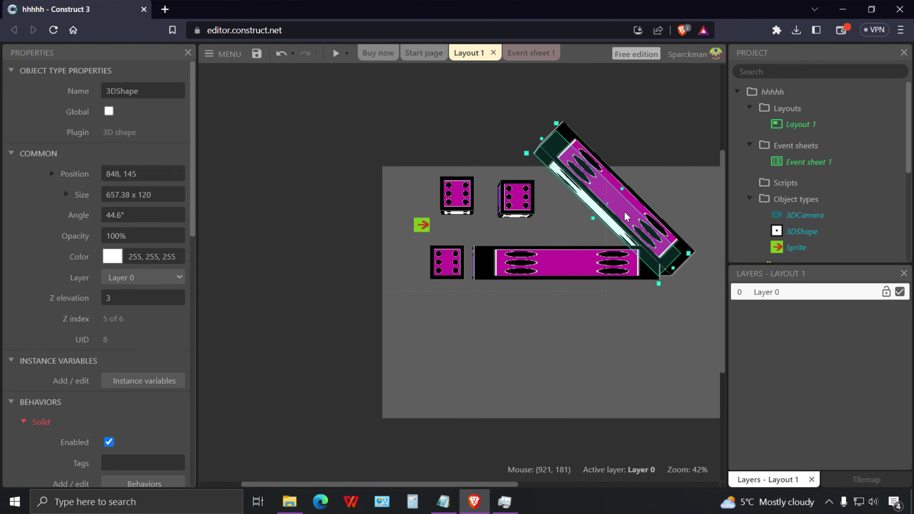
left_click_drag(620, 235, 597, 163)
left_click(572, 208)
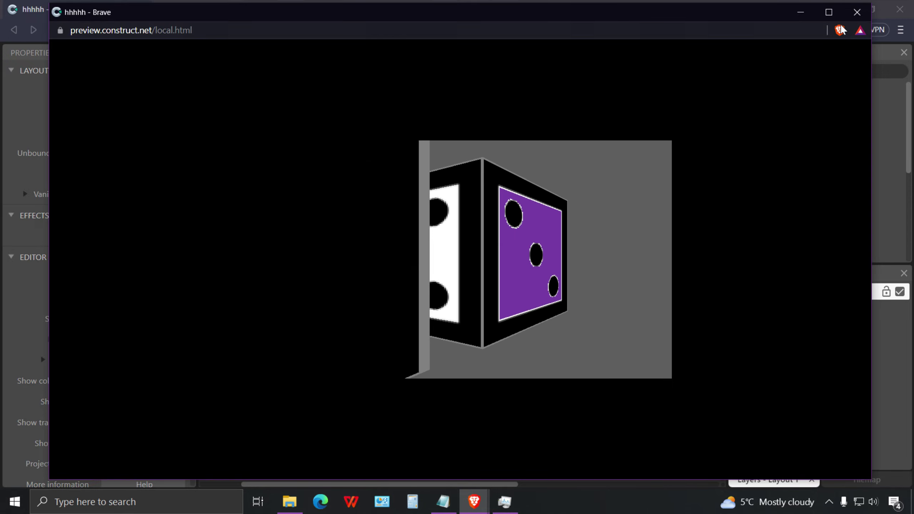
After previewing, move the original long dice wall lower in the layout.
left_click(858, 12)
left_click_drag(540, 264, 559, 315)
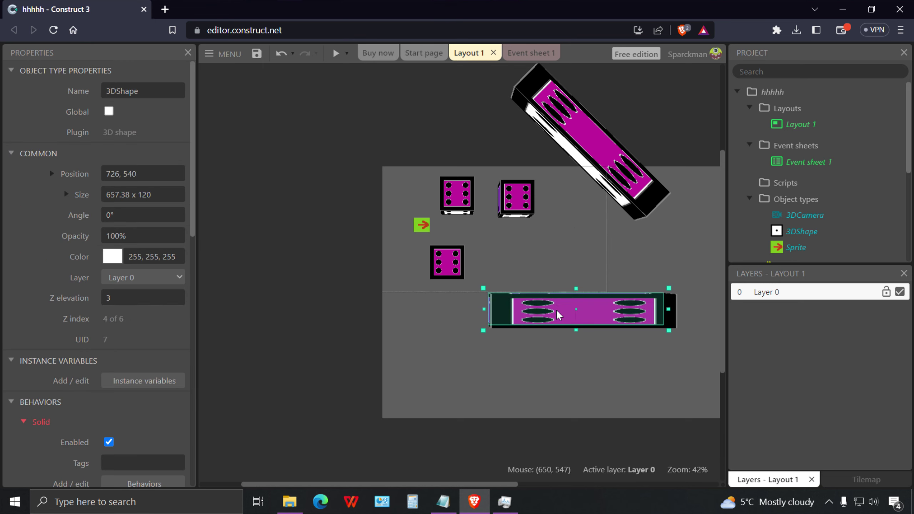
left_click(543, 234)
Insert a new 3D shape object and place it in the layout.
right_click(551, 242)
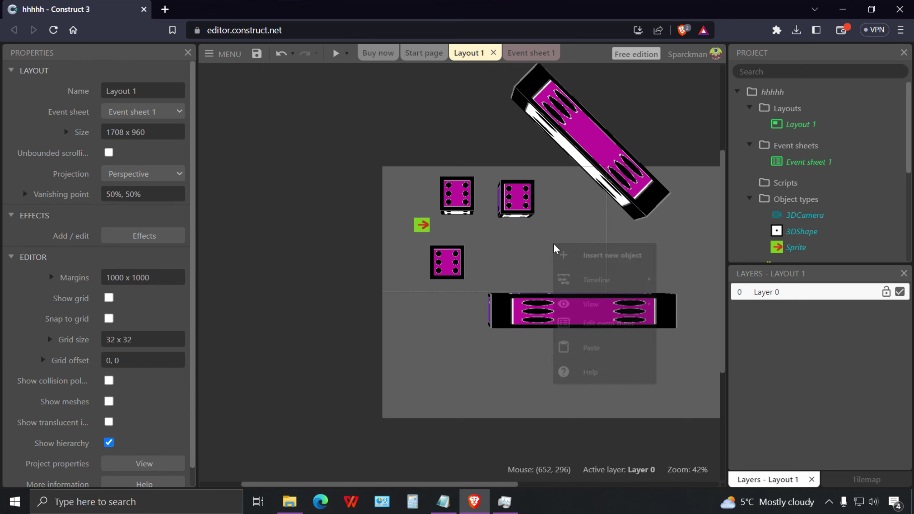
left_click(598, 262)
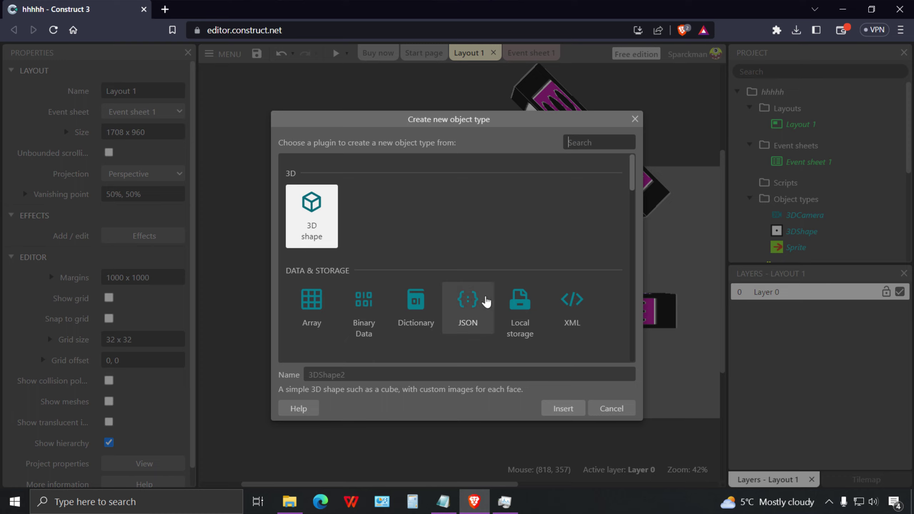
double_click(302, 211)
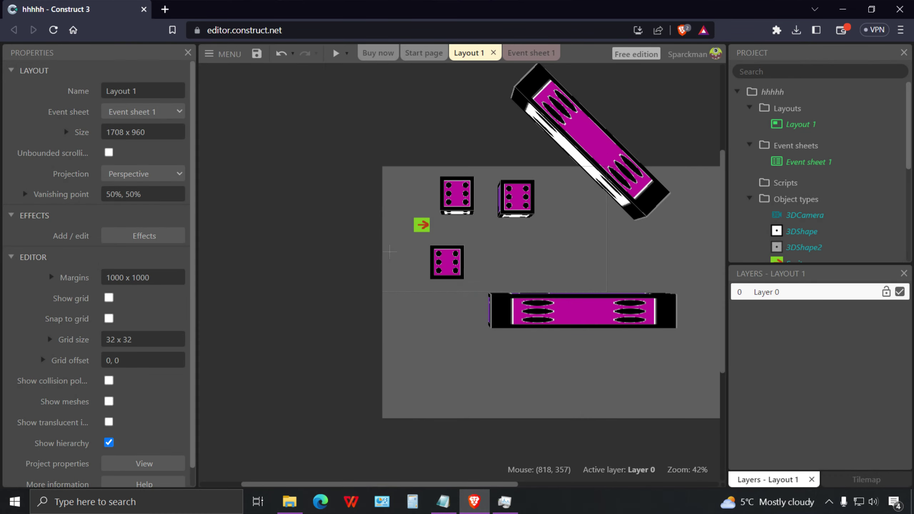
left_click(556, 259)
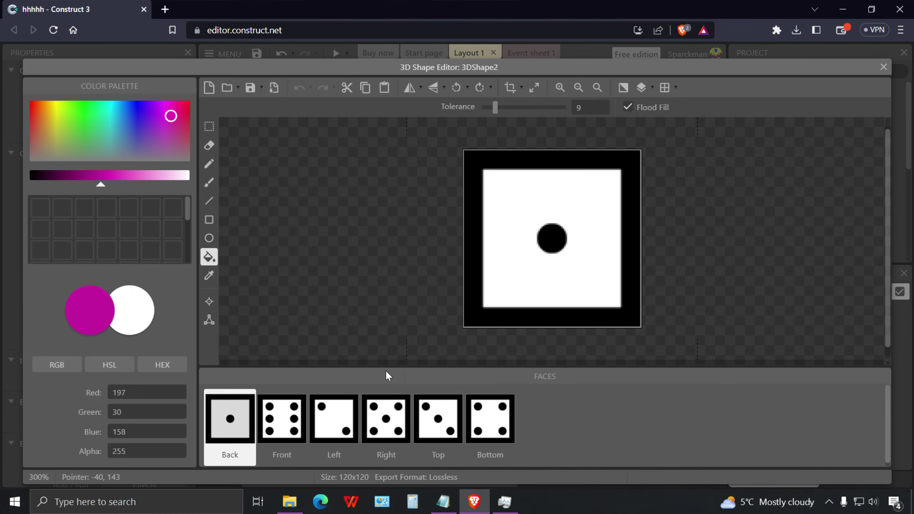
Clear the new shape's Left face image and resize its canvas to 100 x 100.
left_click(339, 429)
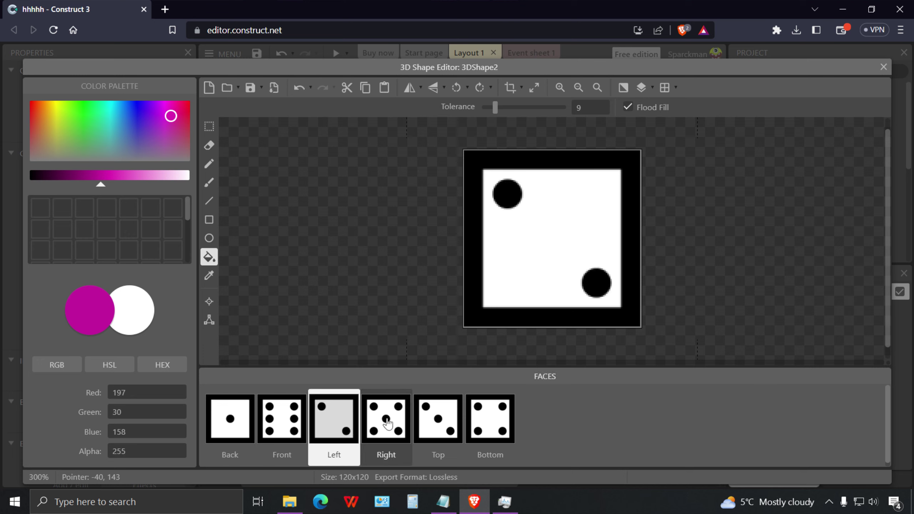
left_click(209, 126)
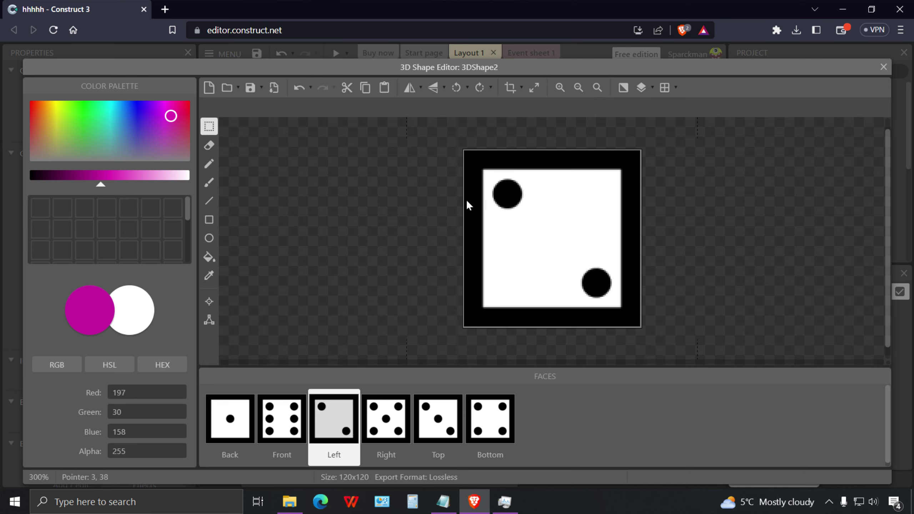
left_click_drag(449, 138, 693, 369)
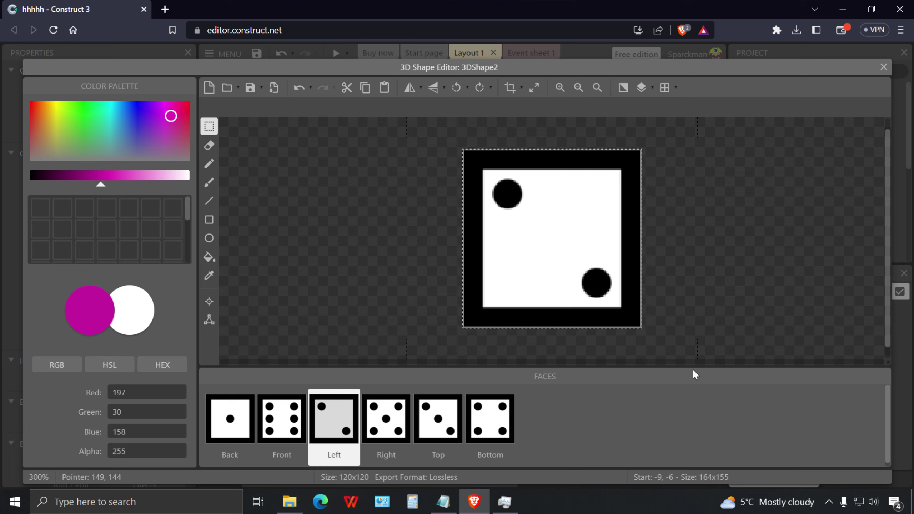
key("Delete")
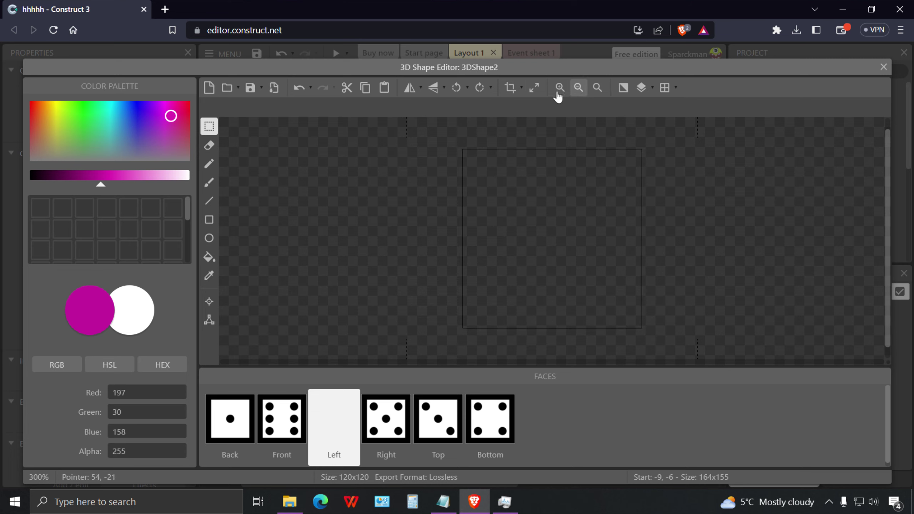
left_click(535, 88)
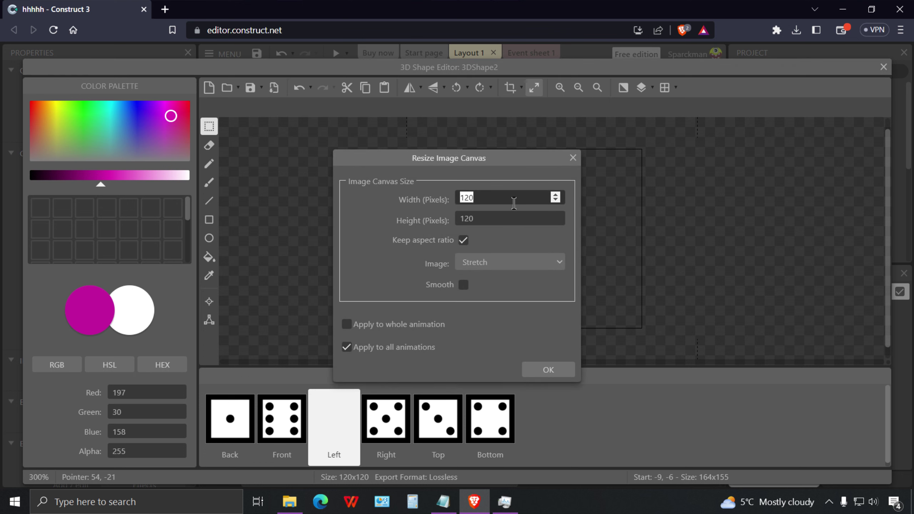
type("10")
left_click(527, 370)
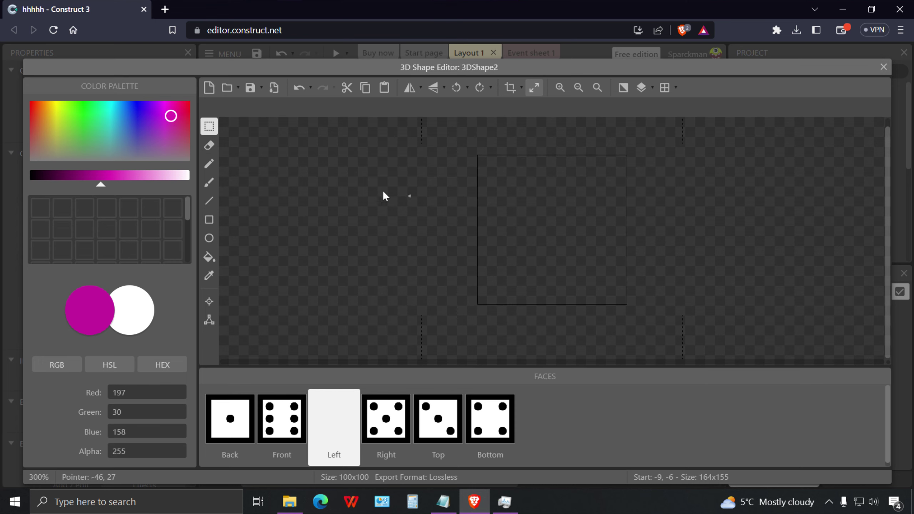
Draw the tree outline with a black, size-1 pencil.
left_click(211, 169)
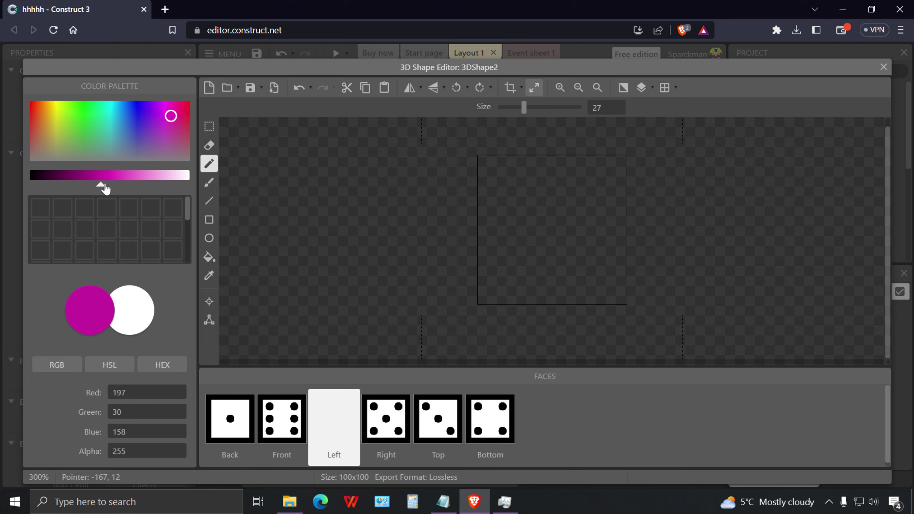
left_click_drag(99, 188, 13, 194)
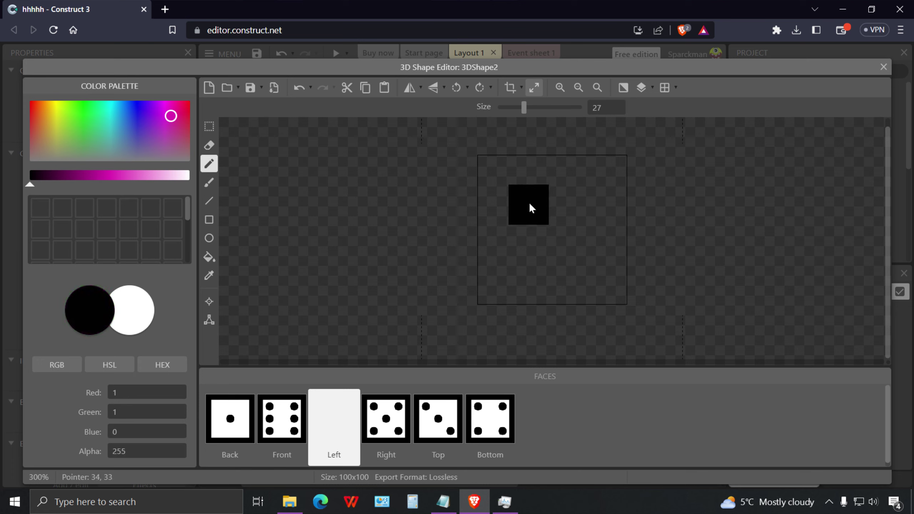
left_click_drag(524, 107, 506, 108)
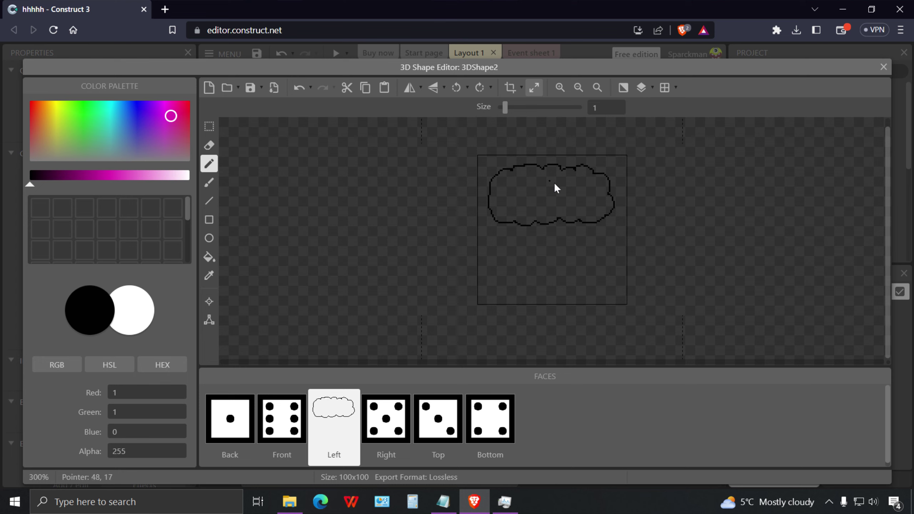
scroll(568, 195, "up", 1, "ctrl")
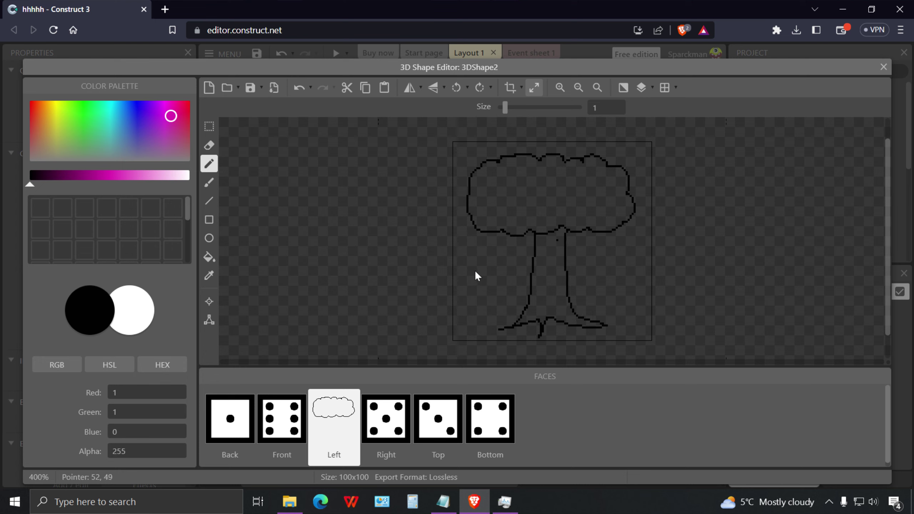
Flood-fill the tree's canopy green and its trunk brown.
left_click(73, 124)
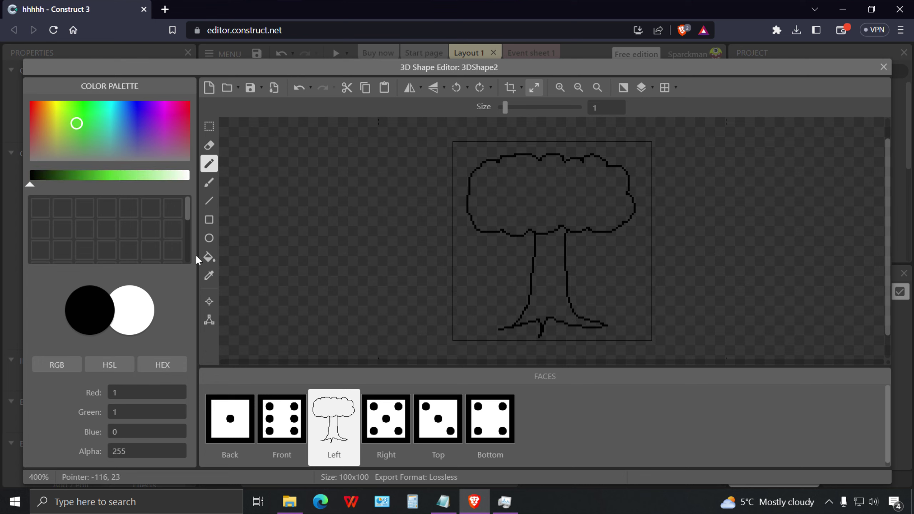
left_click(209, 256)
left_click(551, 194)
left_click(58, 153)
left_click(90, 182)
left_click_drag(61, 153, 44, 147)
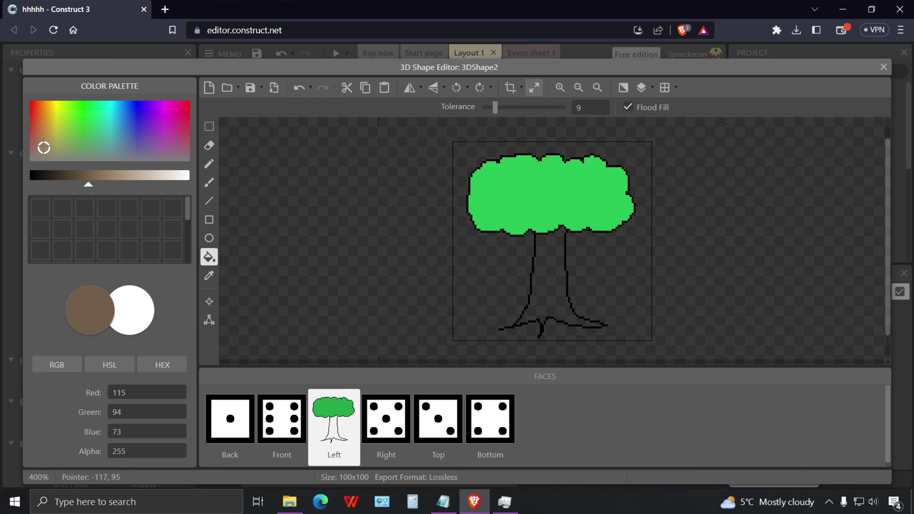
left_click(558, 287)
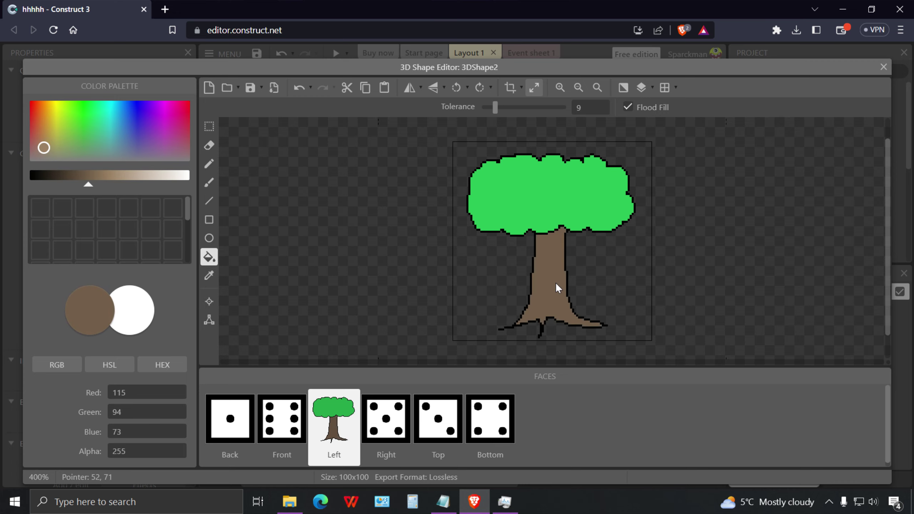
Move the tree cube 3DShape2 to about 882,313 and walk toward it in a first-person preview.
left_click(884, 67)
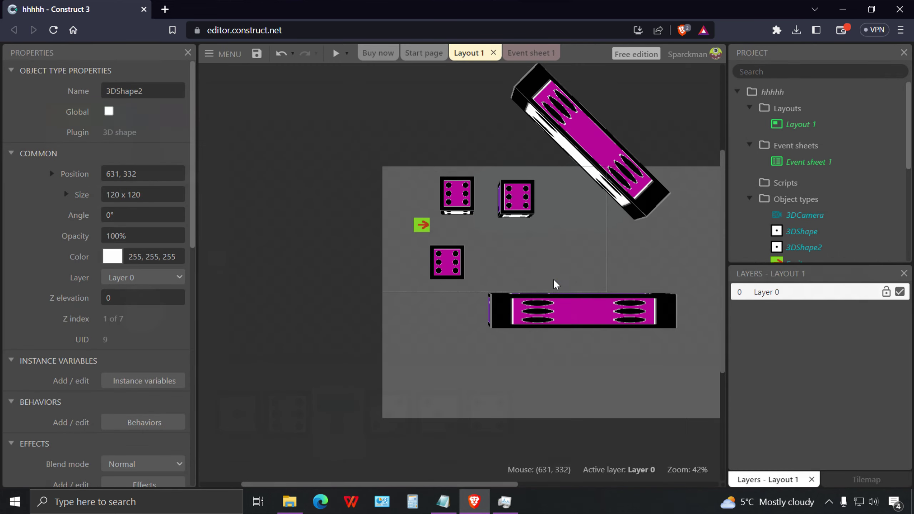
left_click_drag(557, 261, 623, 256)
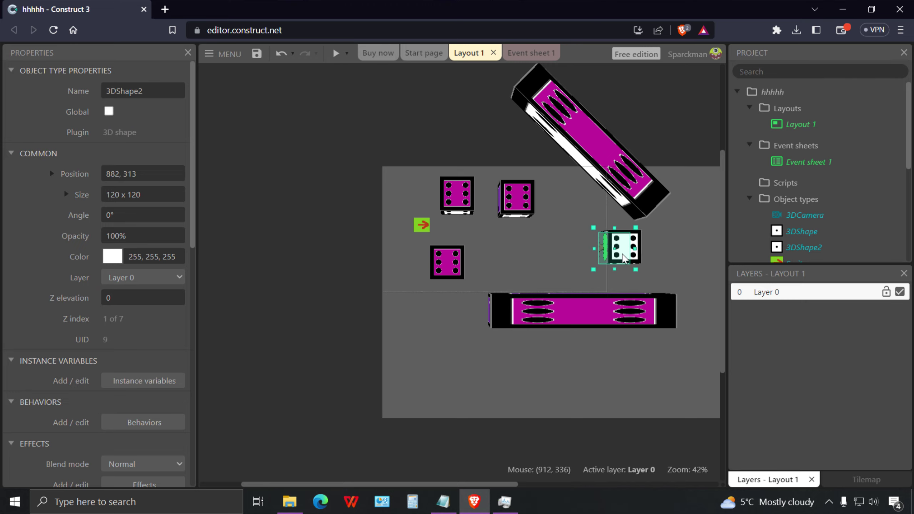
left_click(336, 54)
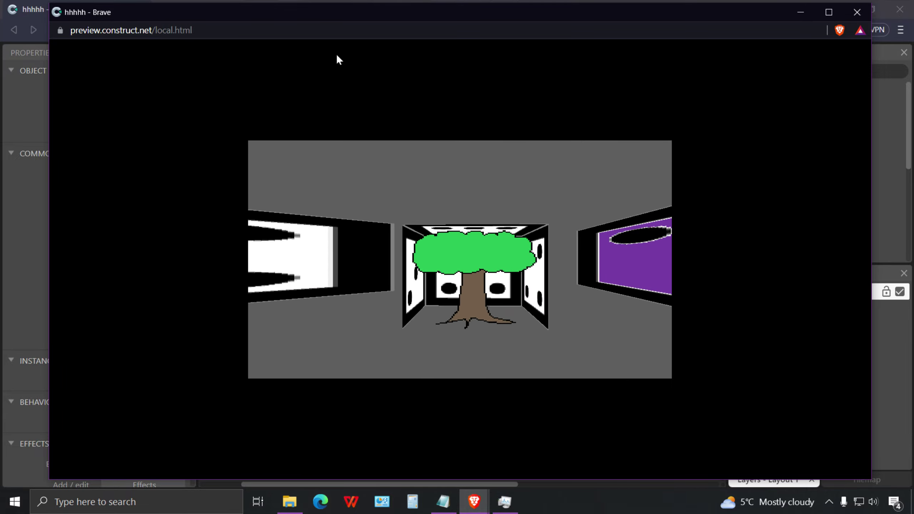
key("Up")
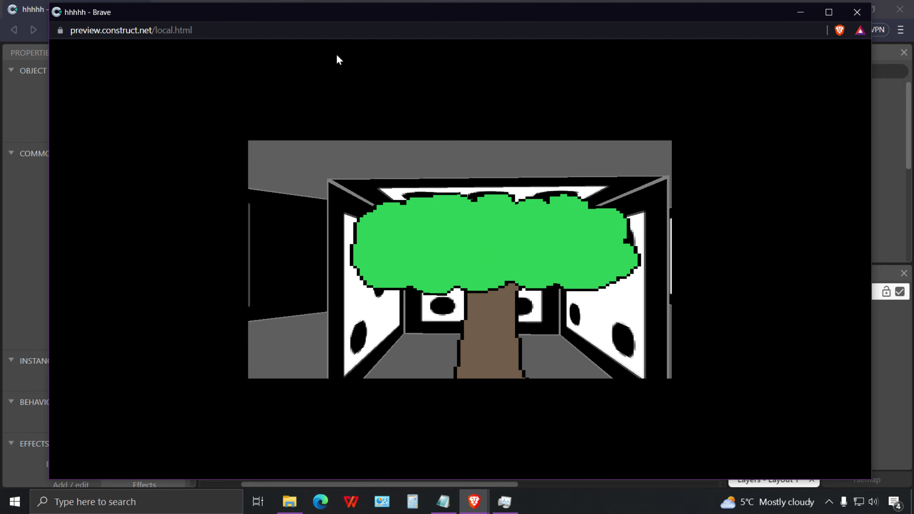
left_click(857, 13)
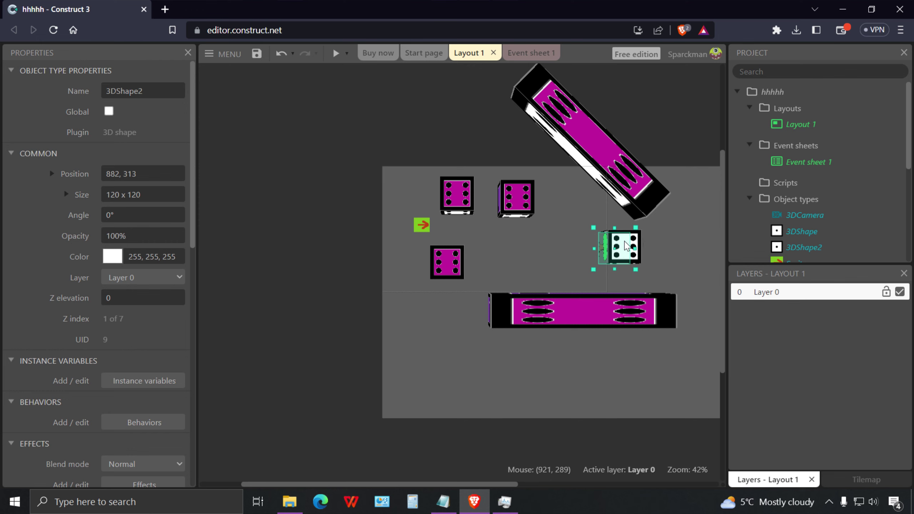
left_click(547, 245)
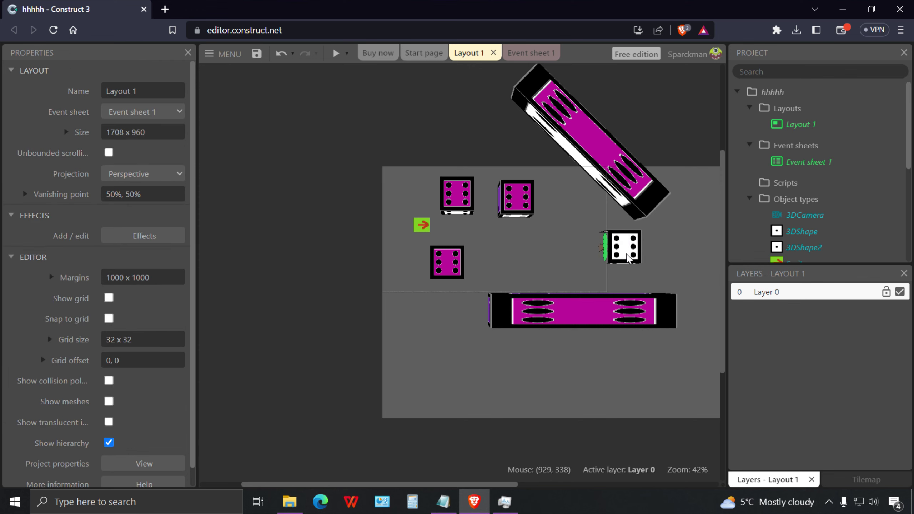
Hide the tree cube's bottom, top and front faces and preview the result.
left_click(629, 256)
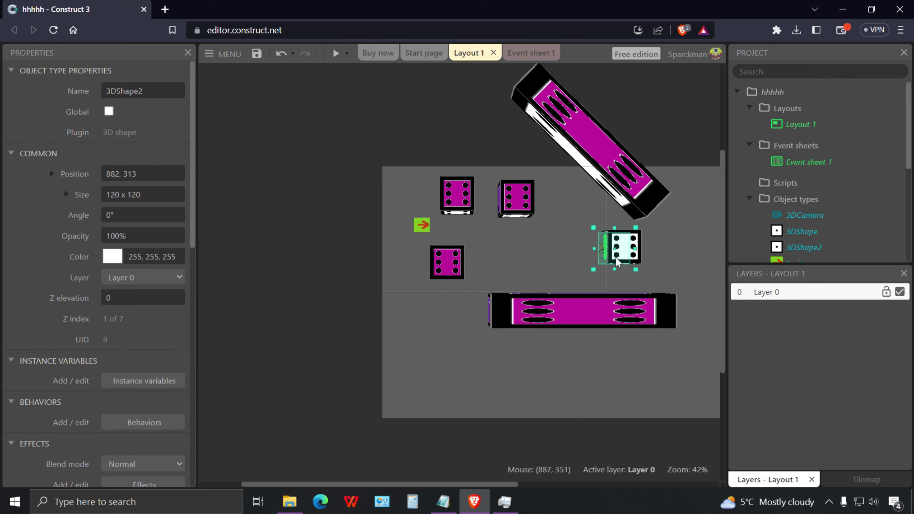
scroll(617, 261, "up", 5, "ctrl")
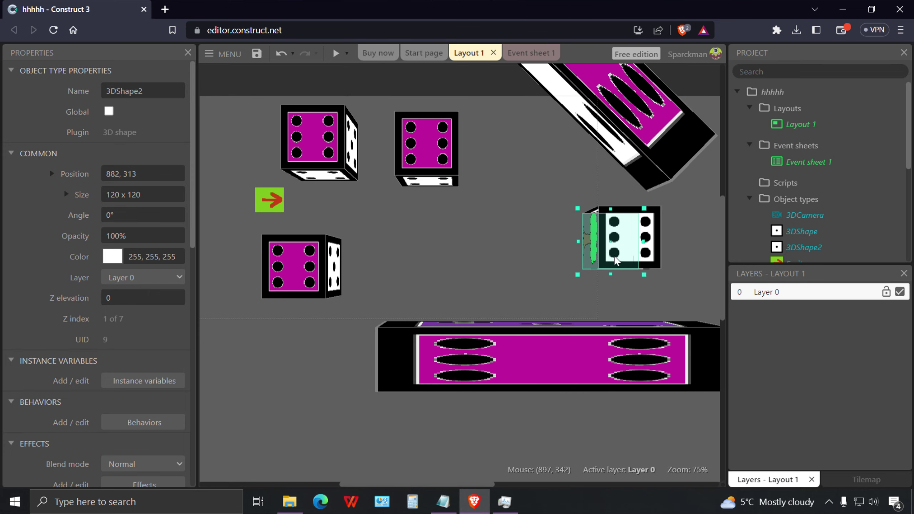
left_click_drag(193, 245, 174, 417)
scroll(173, 416, "down", 1)
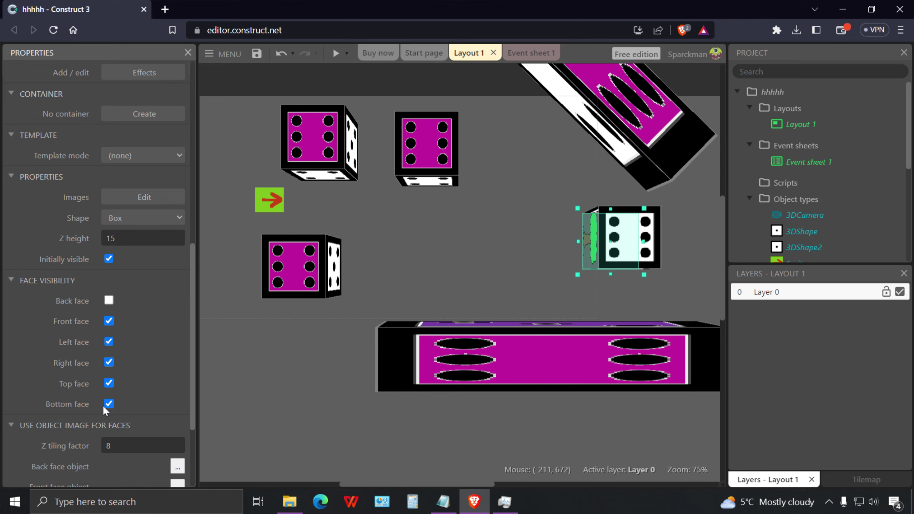
left_click(104, 405)
left_click(108, 384)
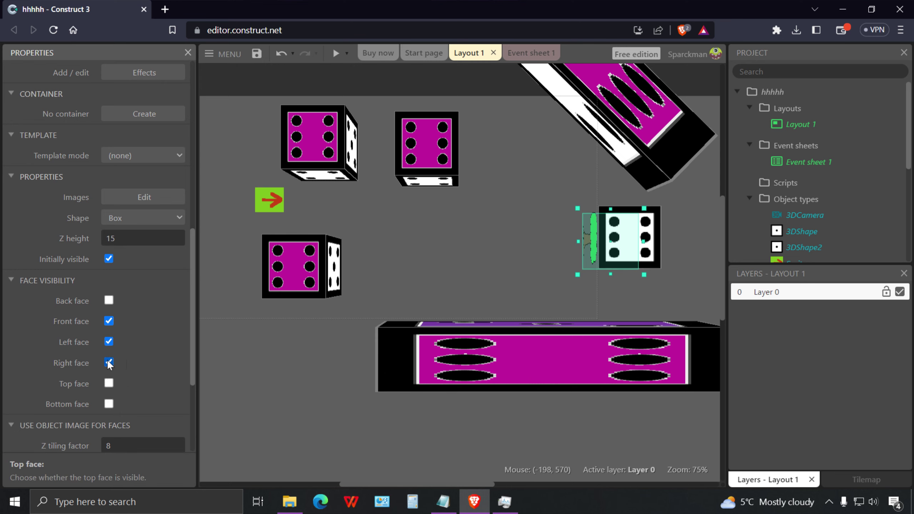
left_click(109, 320)
left_click(464, 258)
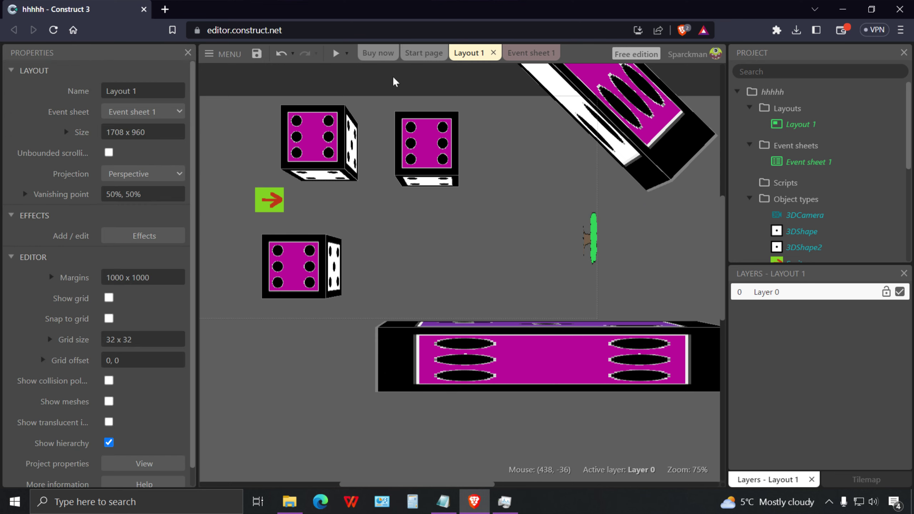
left_click(336, 55)
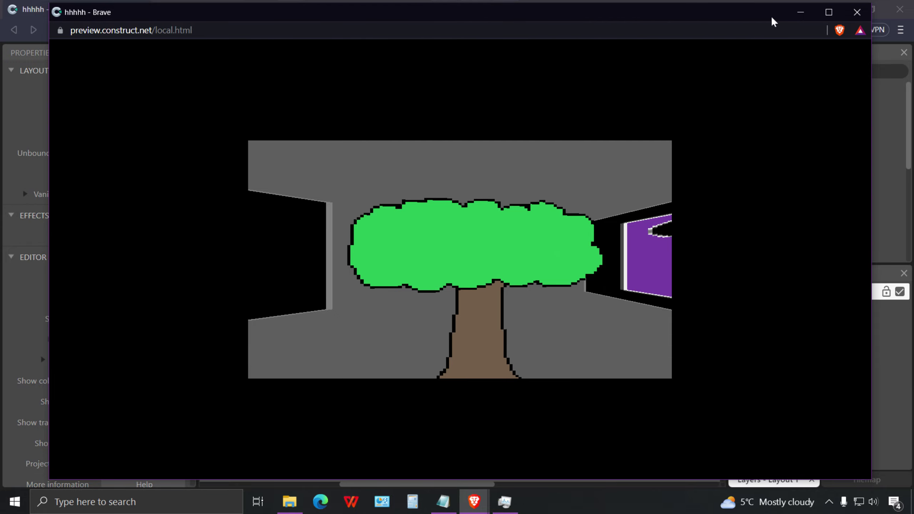
left_click(857, 12)
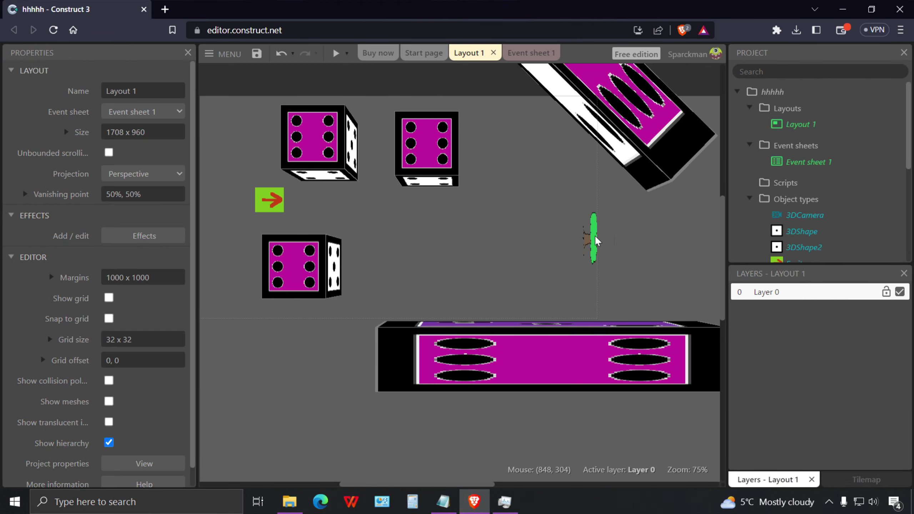
Add the Solid behavior to the tree shape.
left_click(593, 247)
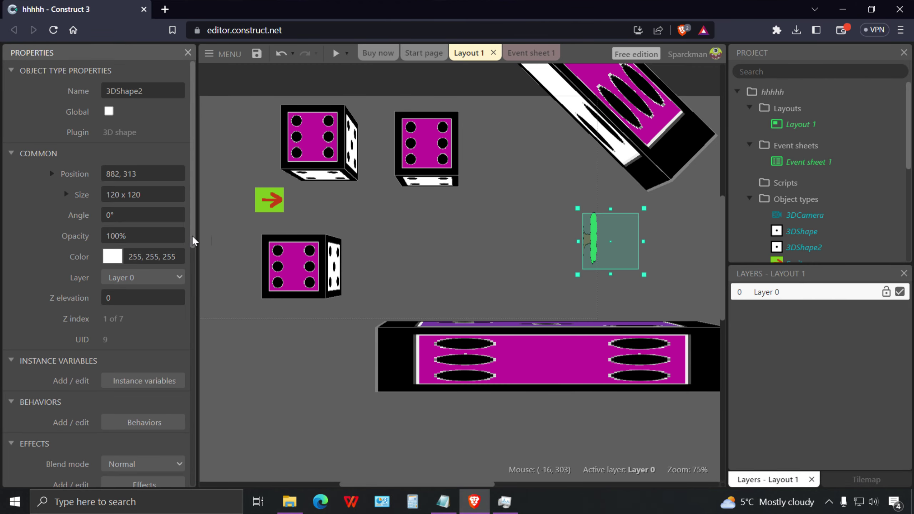
scroll(193, 249, "down", 1)
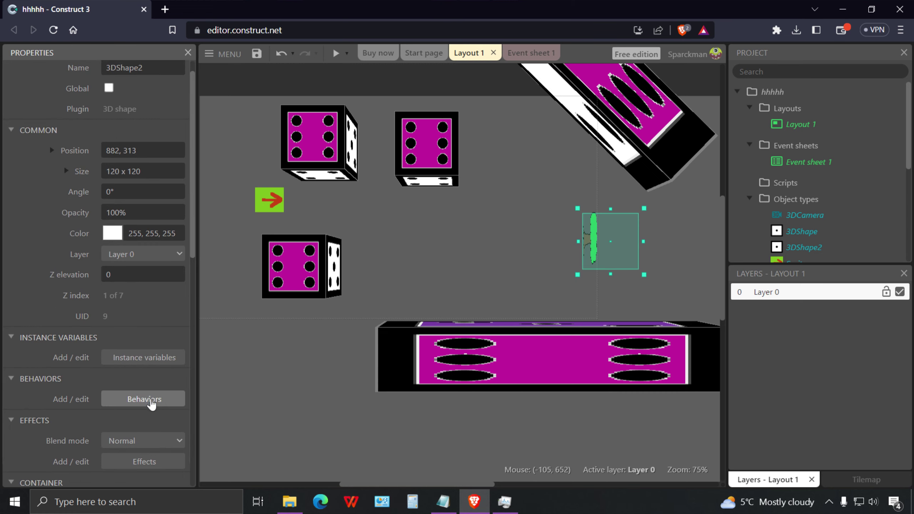
left_click(152, 400)
left_click(448, 347)
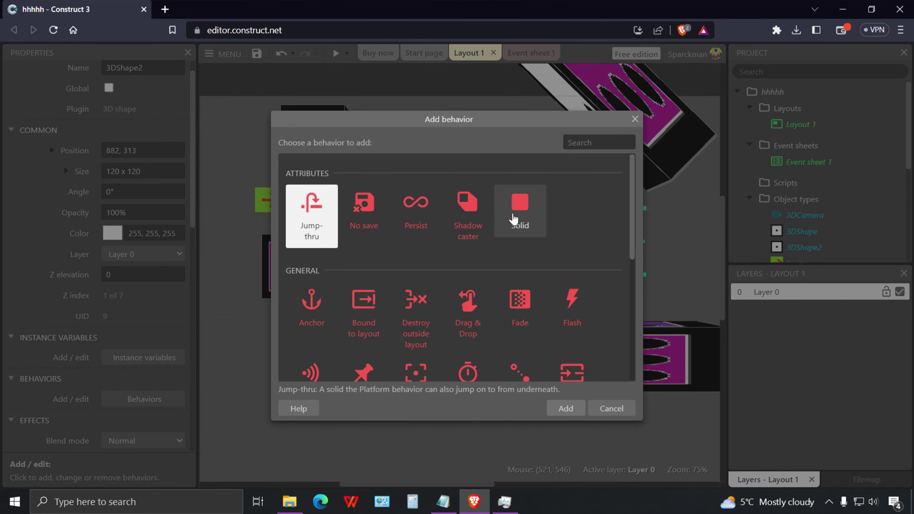
left_click(520, 205)
left_click(575, 409)
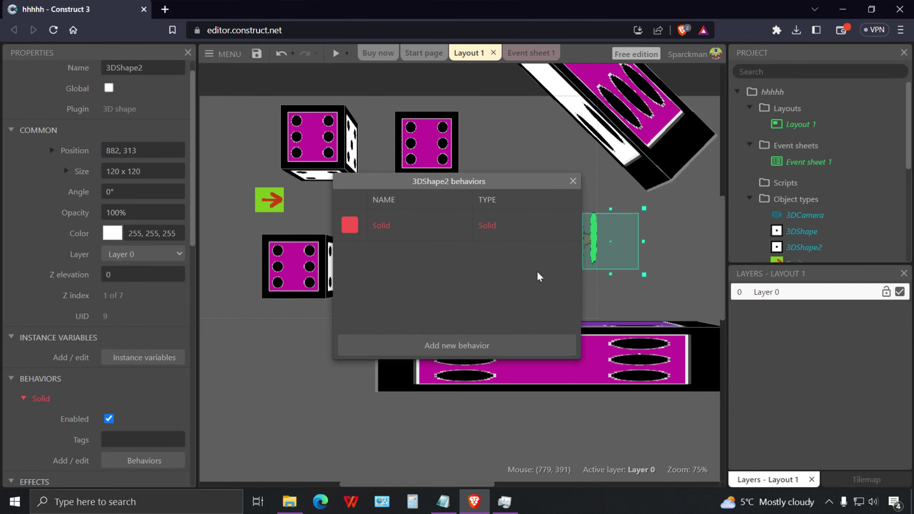
left_click(573, 181)
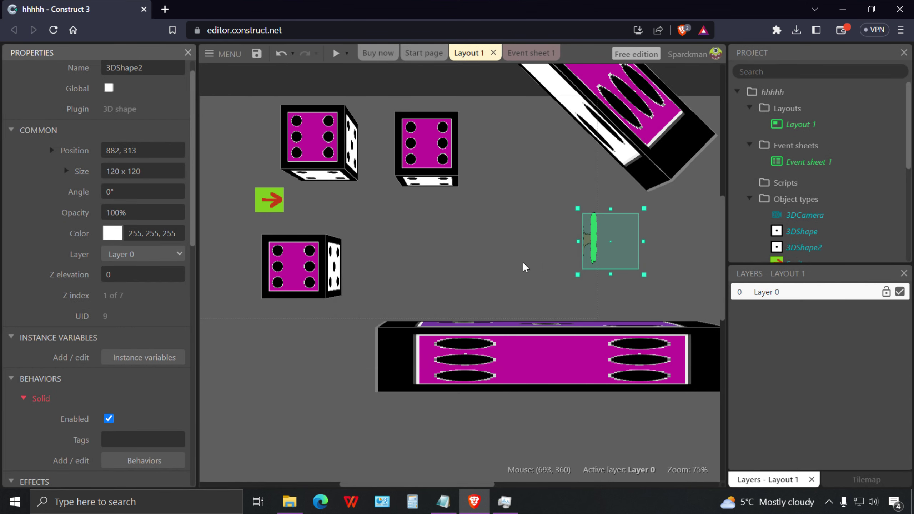
Duplicate the tree shape and place the copy higher in the layout.
left_click_drag(596, 243, 533, 180)
middle_click_drag(623, 243, 534, 272)
left_click_drag(477, 220, 474, 195)
middle_click_drag(523, 300, 657, 292)
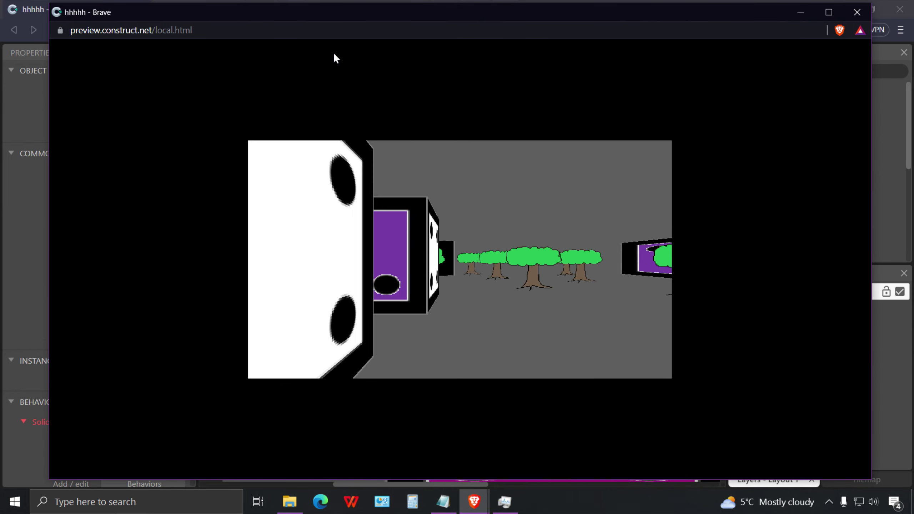
key("Up")
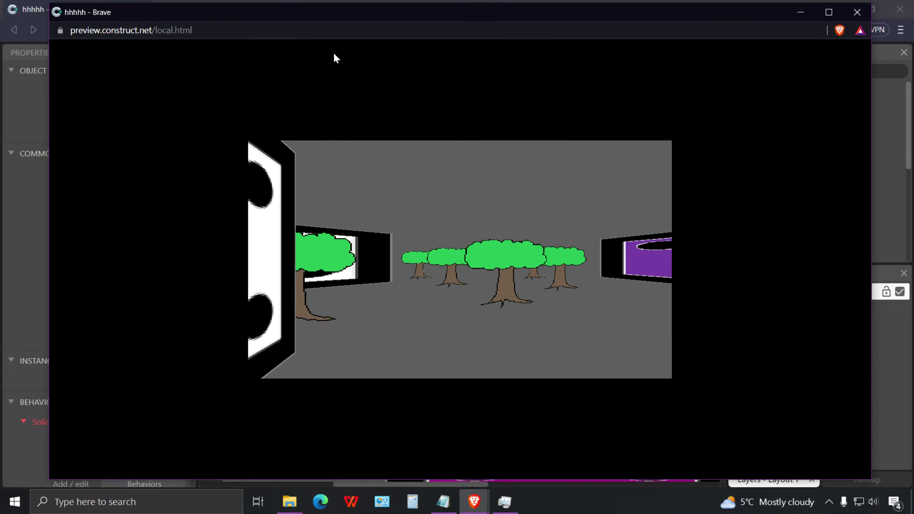
key("Left")
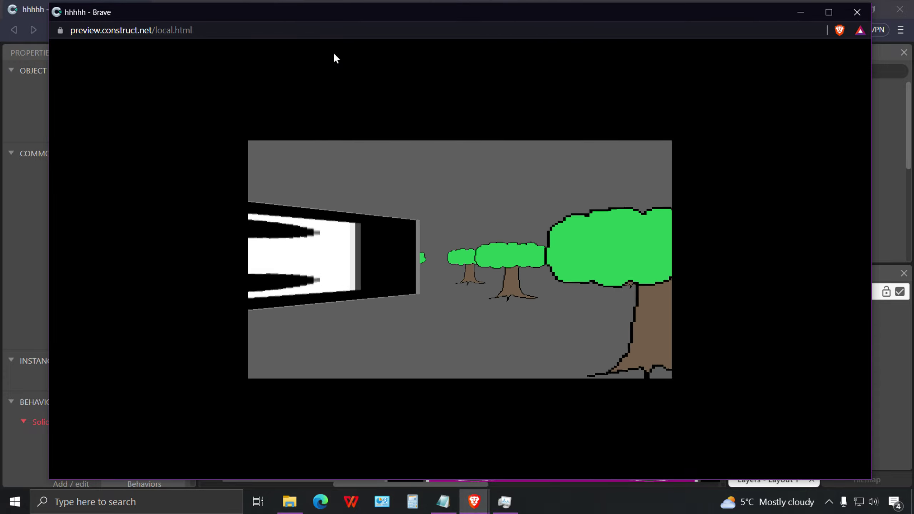
key("Right")
key("Up")
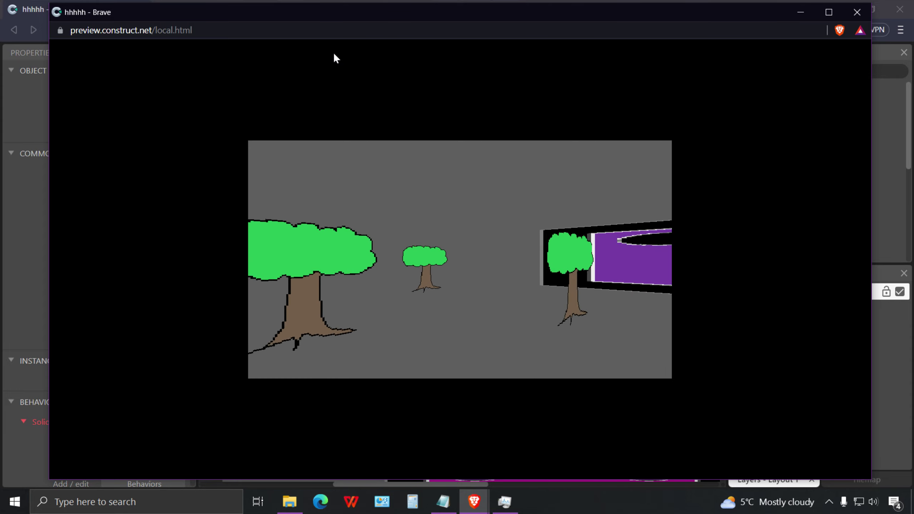
key("Left")
key("Left")
key("Right")
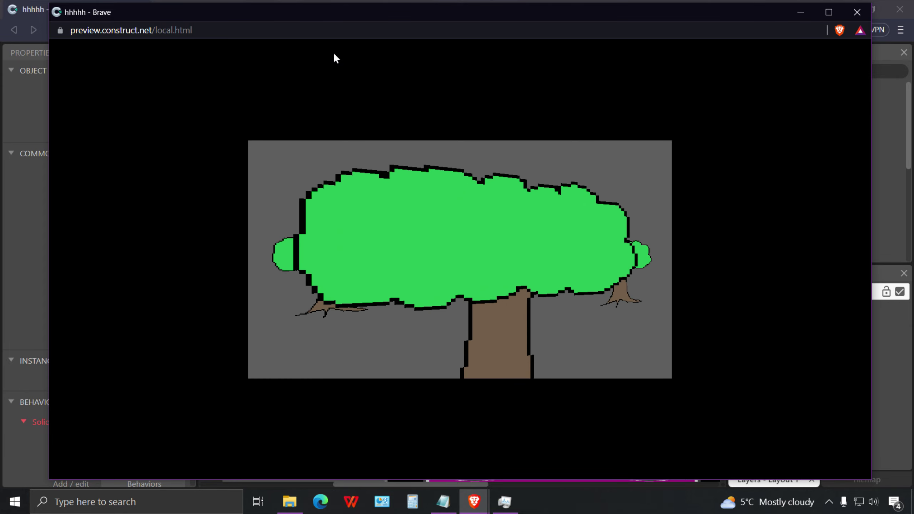
key("Up")
left_click(851, 15)
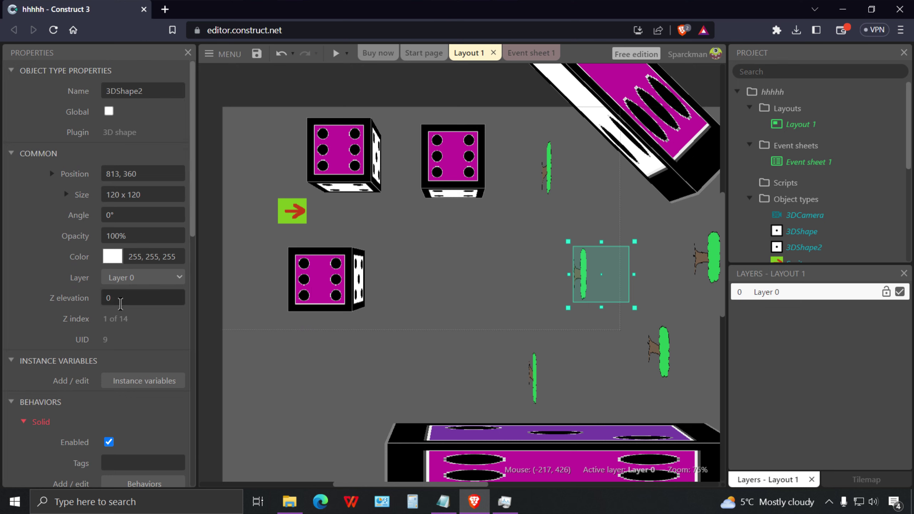
Set one tree's Z elevation to 5 and check the forest in a preview.
left_click(121, 298)
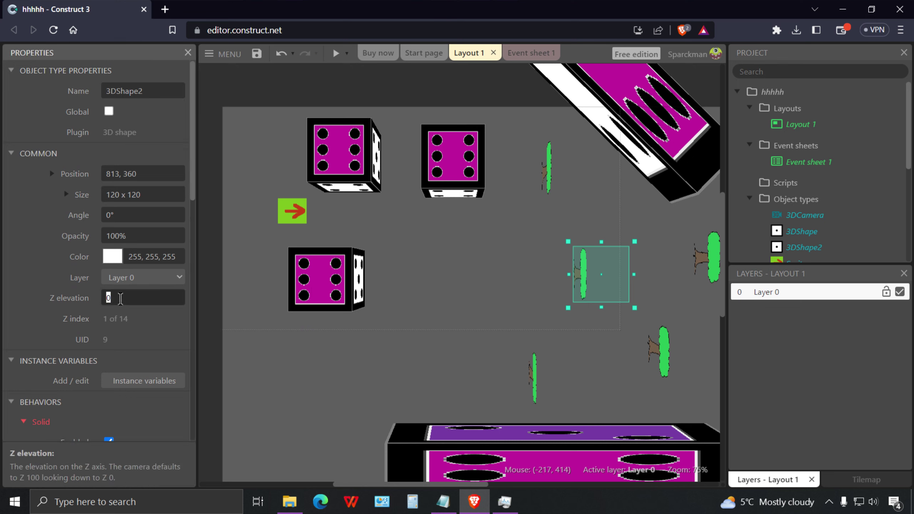
type("5")
left_click(434, 268)
left_click(551, 172)
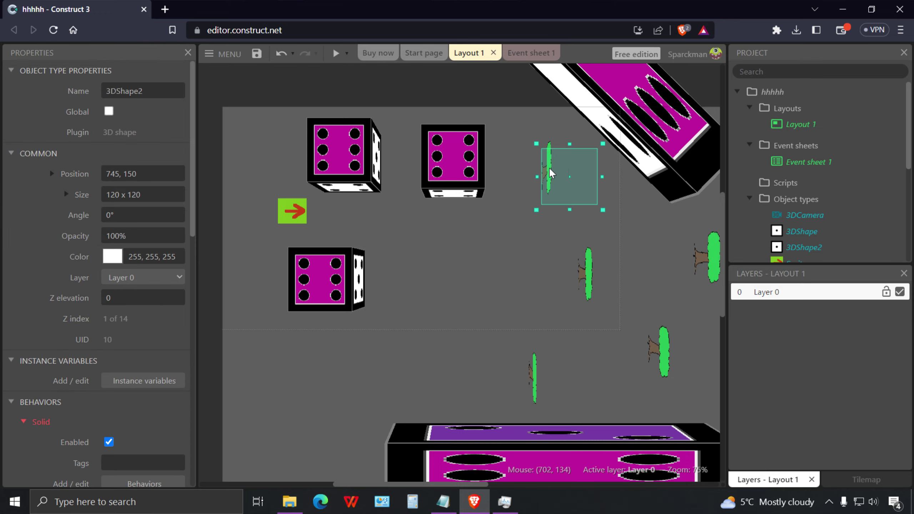
left_click(336, 53)
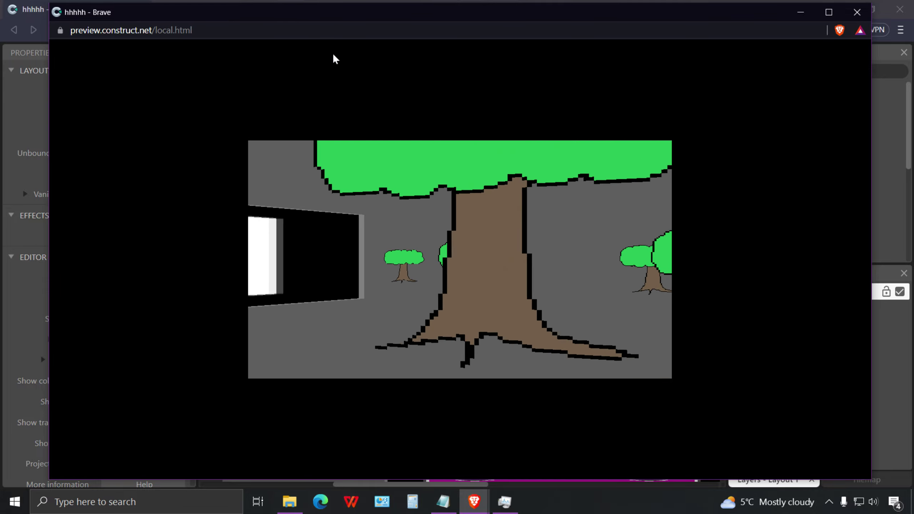
left_click(857, 12)
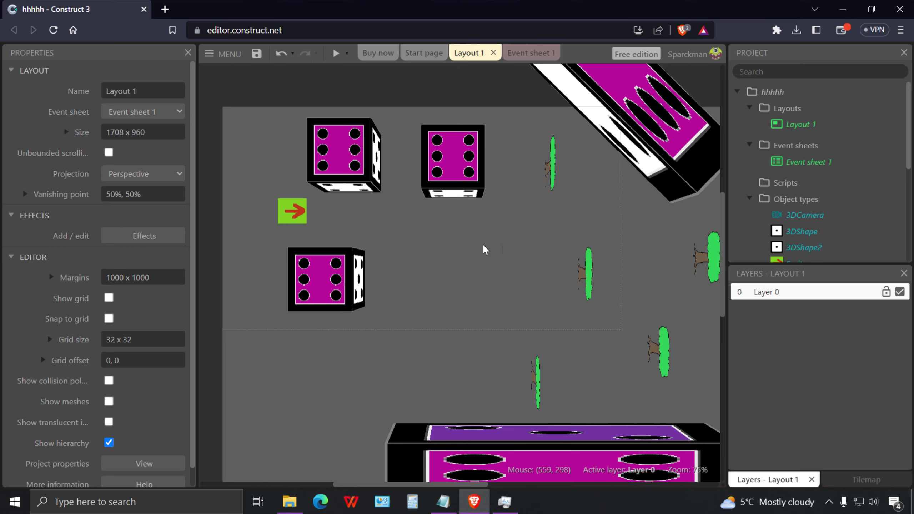
middle_click_drag(484, 245, 465, 282)
Insert a Tiled Background object from the new-object list and place it in the layout.
right_click(468, 304)
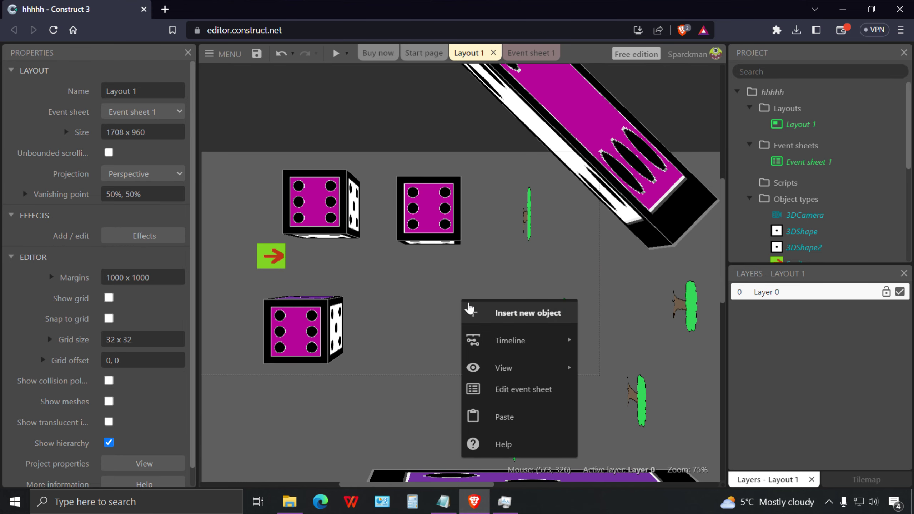
left_click(499, 313)
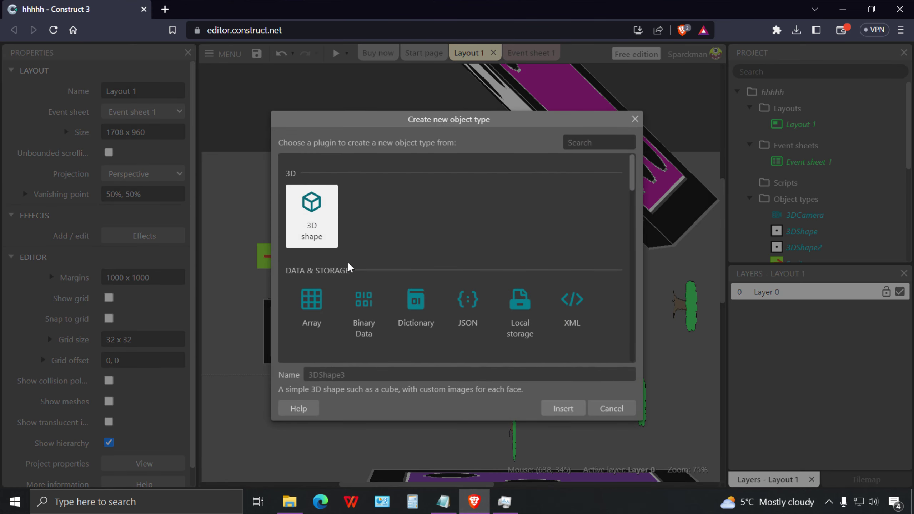
scroll(456, 307, "down", 15)
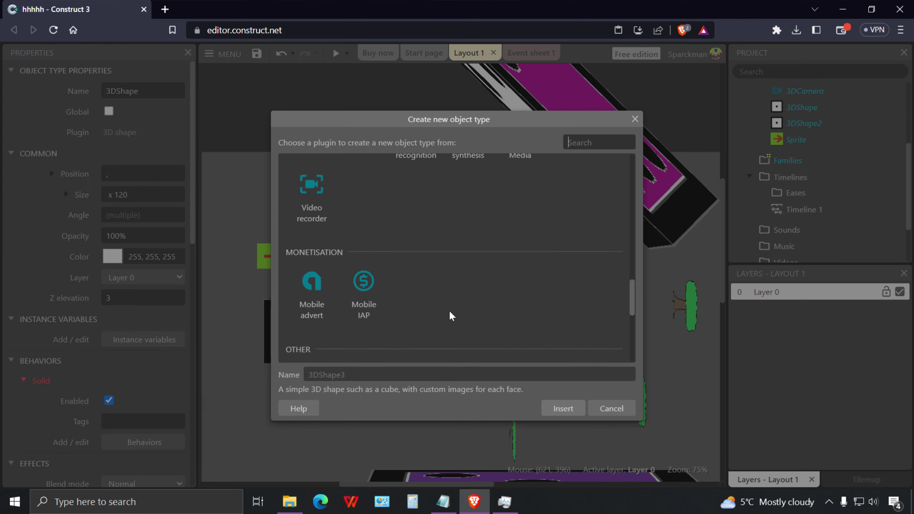
scroll(452, 316, "up", 5)
scroll(451, 316, "down", 3)
scroll(452, 316, "down", 3)
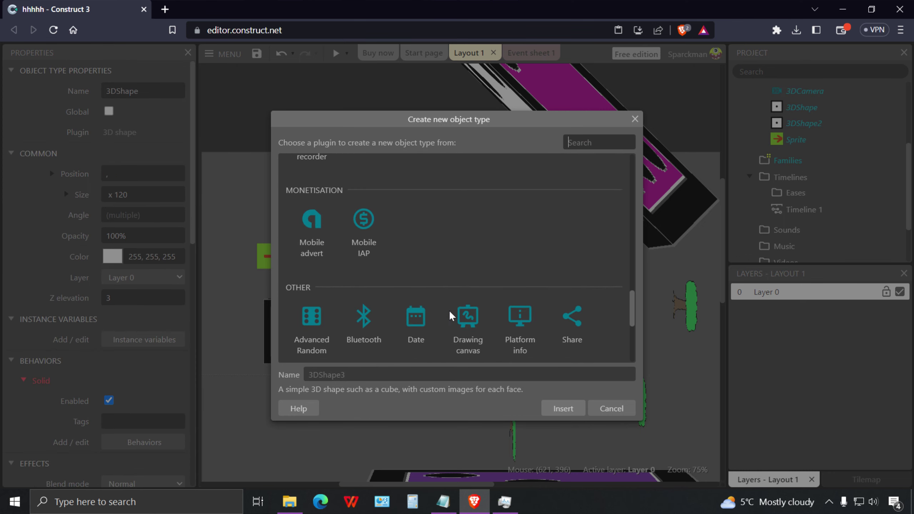
scroll(452, 316, "up", 5)
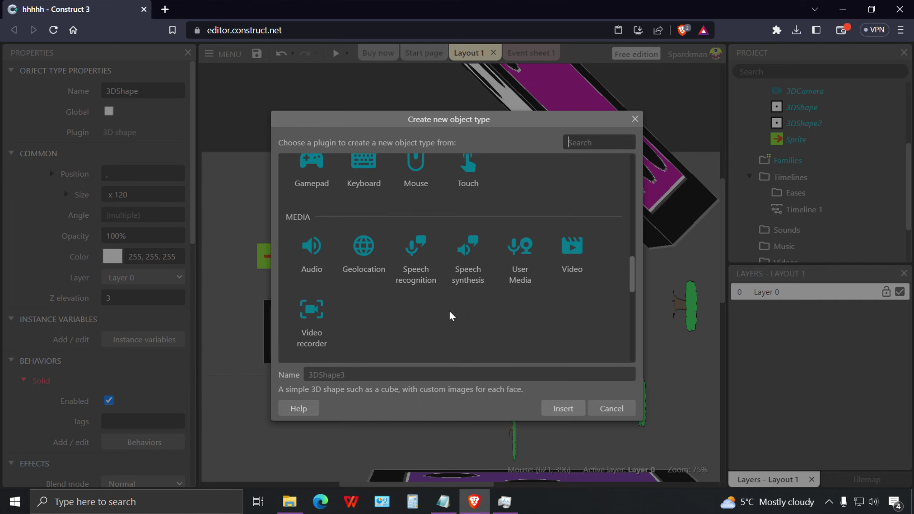
scroll(452, 316, "up", 5)
double_click(374, 294)
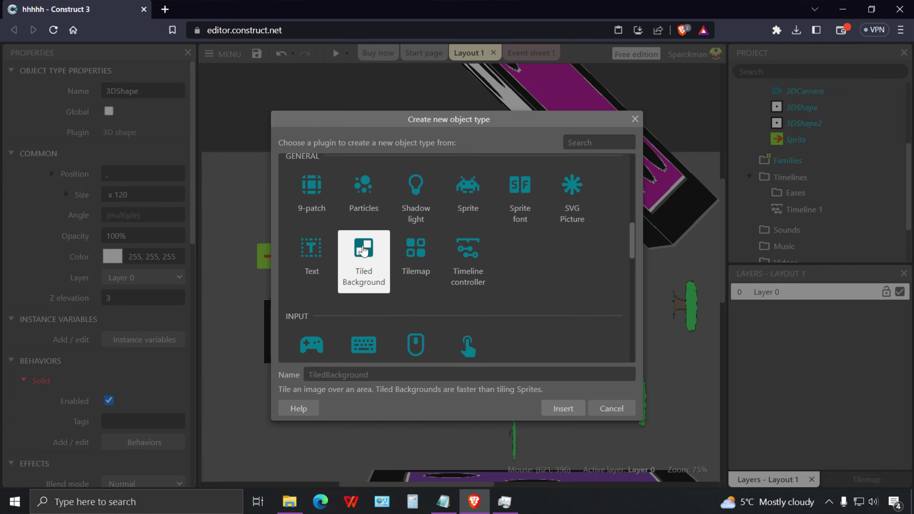
left_click(455, 300)
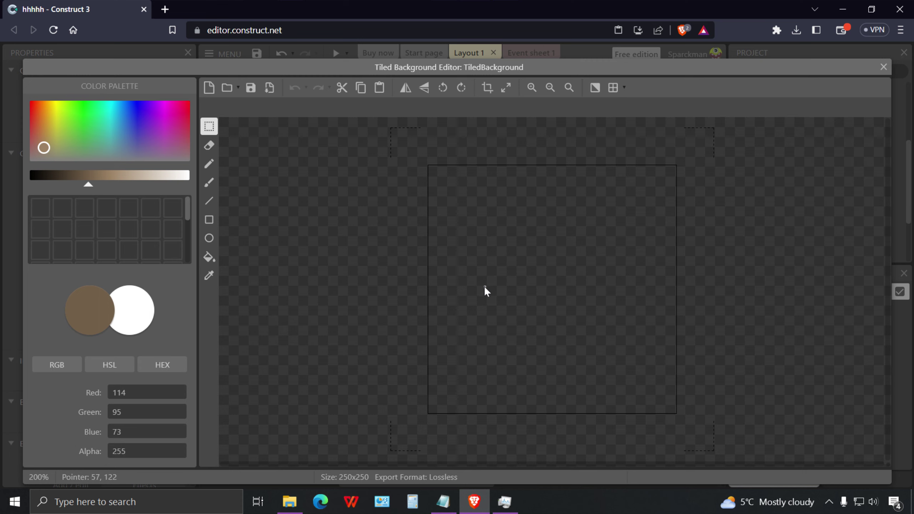
Flood-fill the whole tile with a light green.
left_click(78, 131)
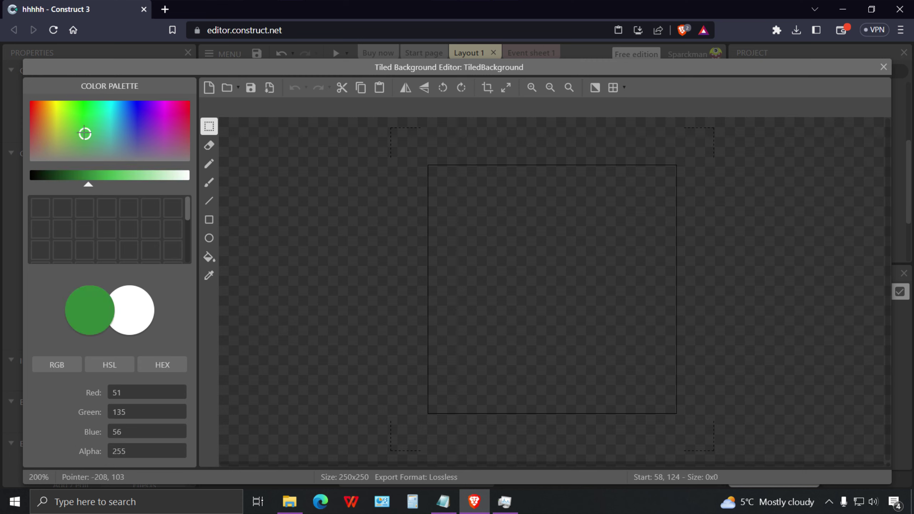
left_click(209, 258)
left_click_drag(93, 188, 101, 185)
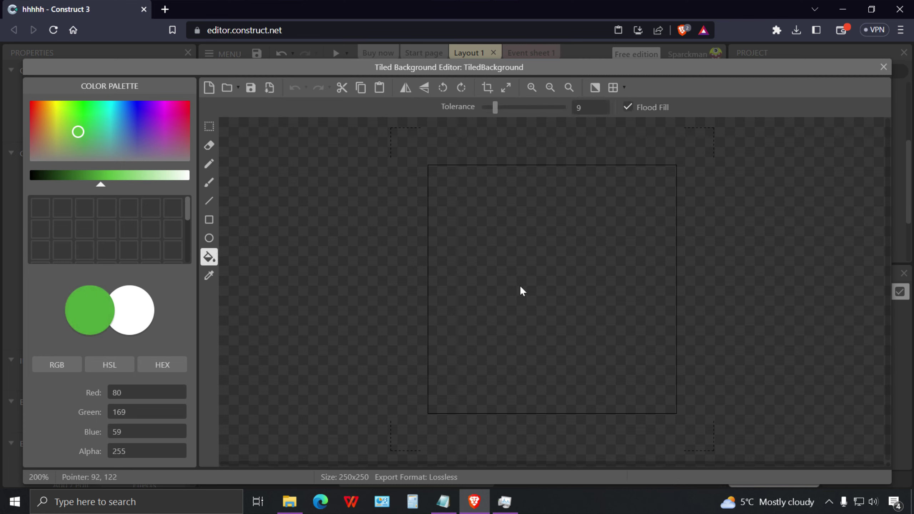
left_click(467, 213)
Stamp scattered dark green squares across the grass tile.
left_click(569, 204)
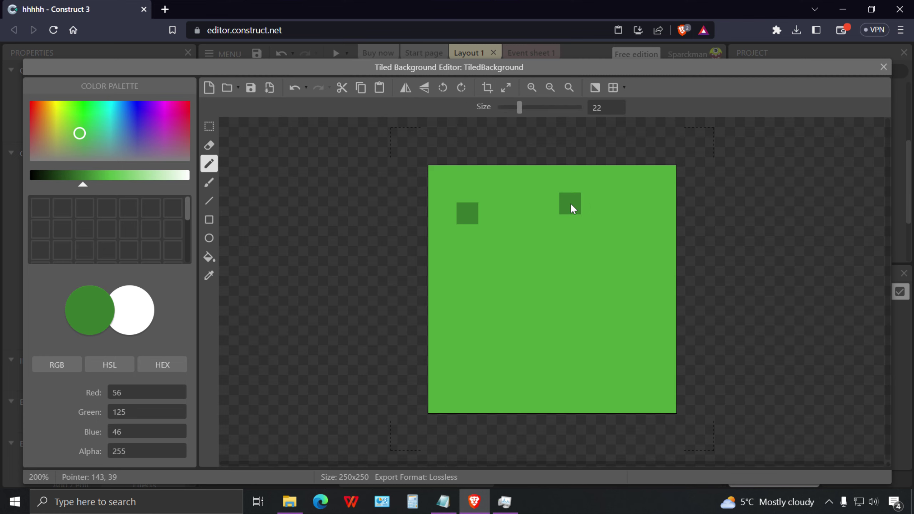
left_click(478, 331)
left_click(522, 272)
left_click(605, 356)
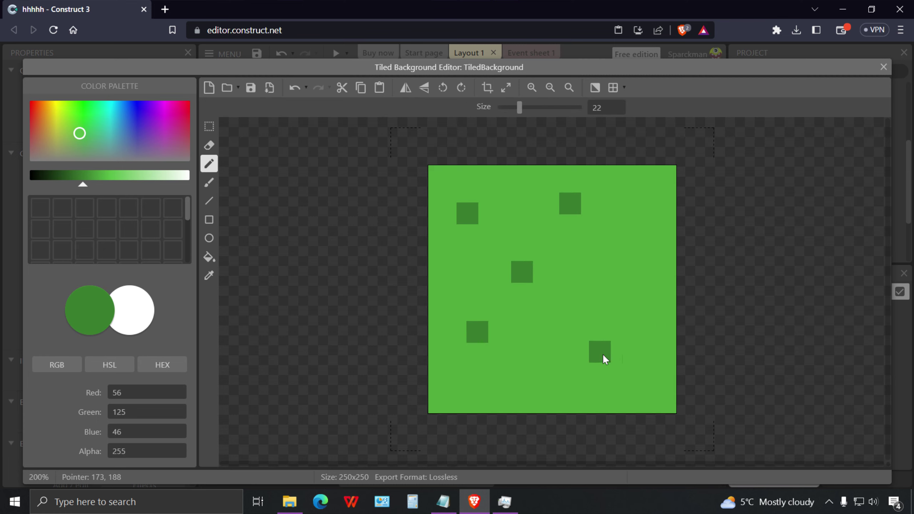
left_click(639, 267)
left_click(655, 191)
left_click(507, 383)
left_click(443, 389)
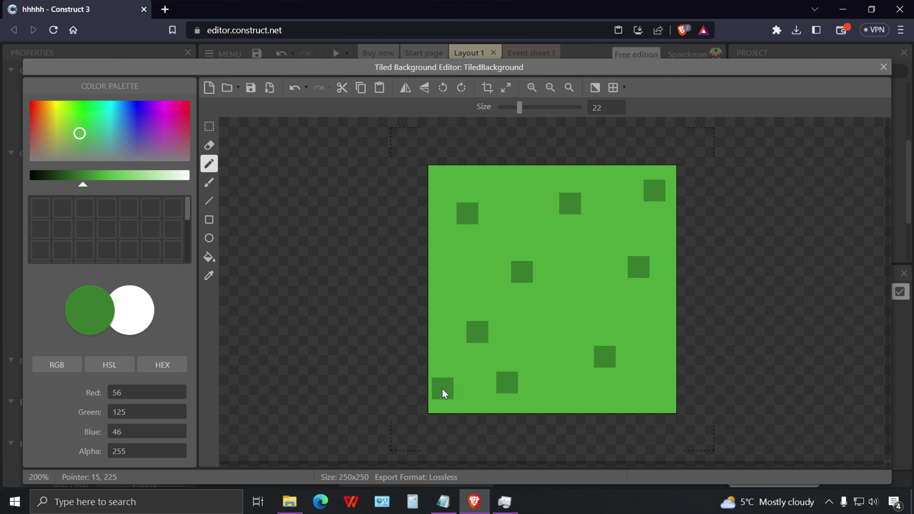
left_click(655, 396)
left_click(585, 300)
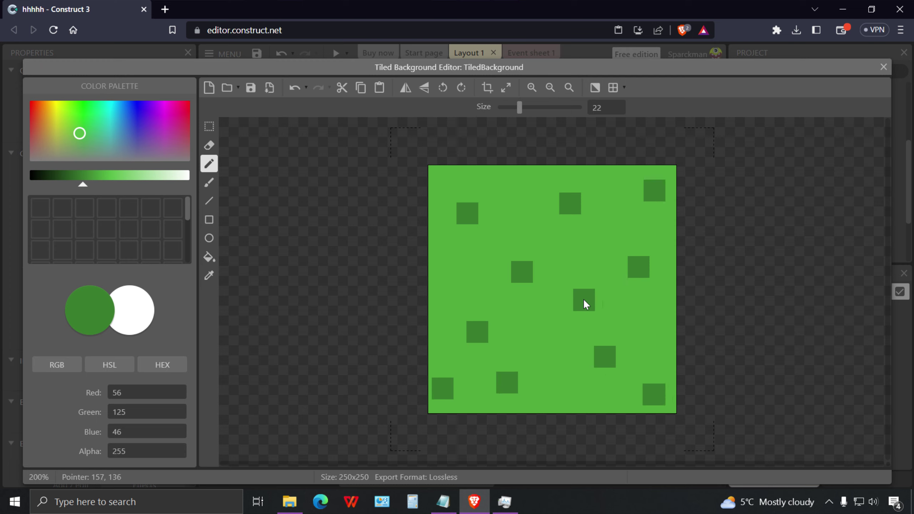
Stretch the grass background across the layout and launch a preview.
left_click(884, 68)
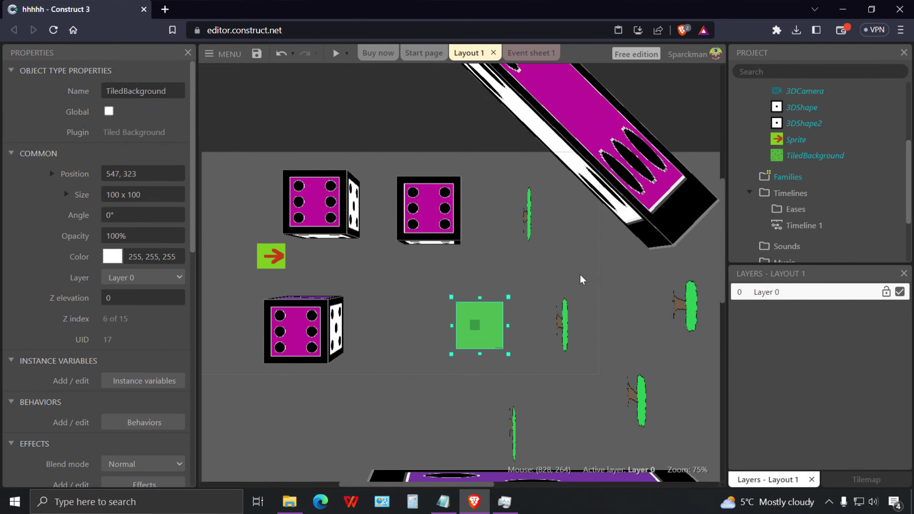
left_click_drag(494, 332, 702, 465)
left_click(336, 53)
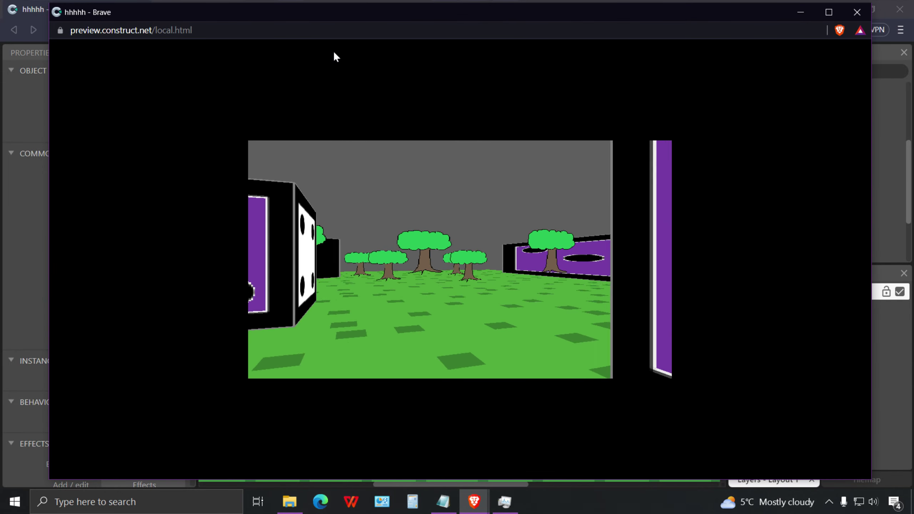
Walk forward over the patchy grass floor up to the big tree.
key("Up")
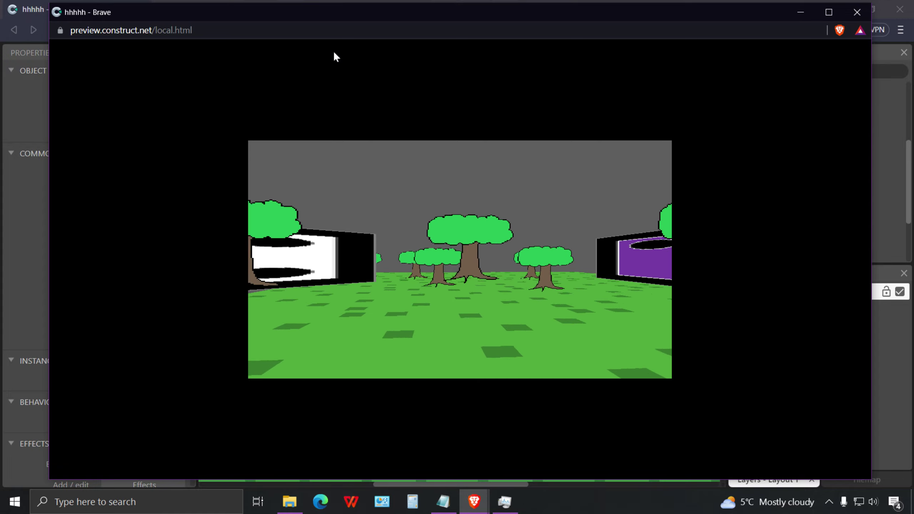
key("Up")
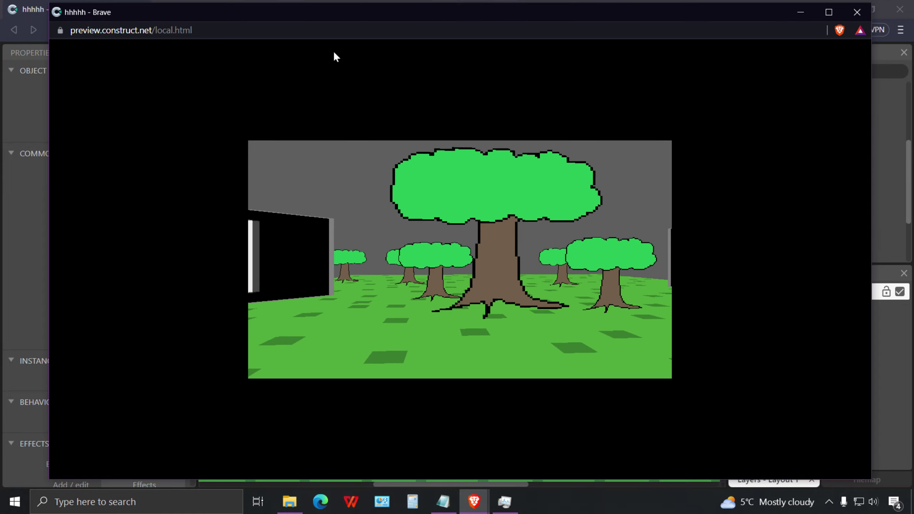
key("Up")
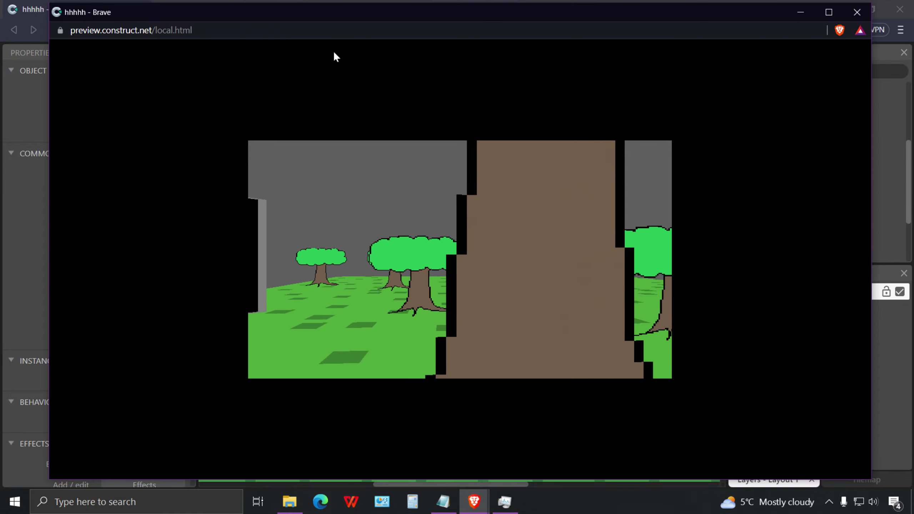
Lock the grass TiledBackground in the layout against selection.
left_click(857, 13)
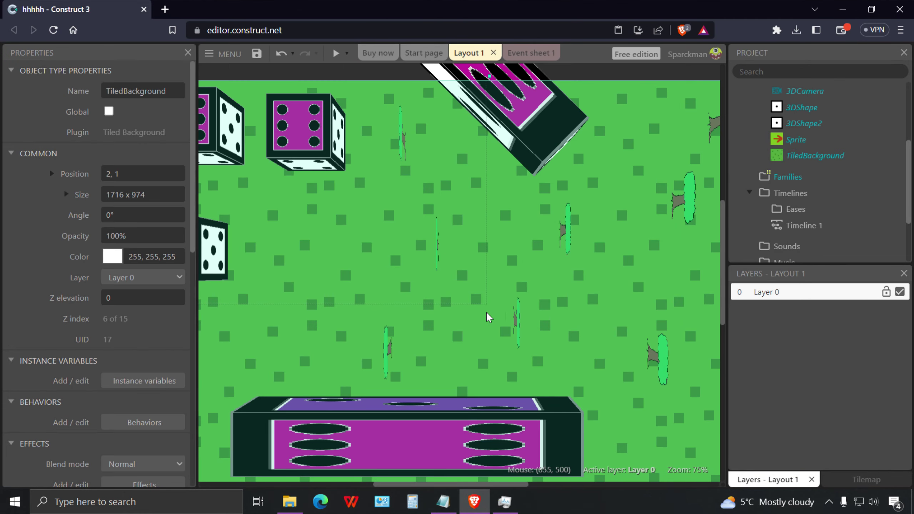
middle_click_drag(489, 318, 529, 281)
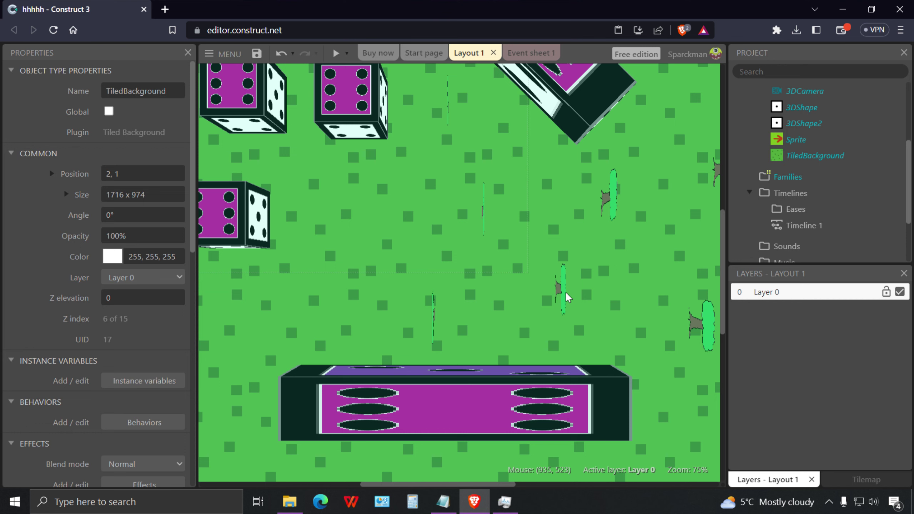
left_click(470, 313)
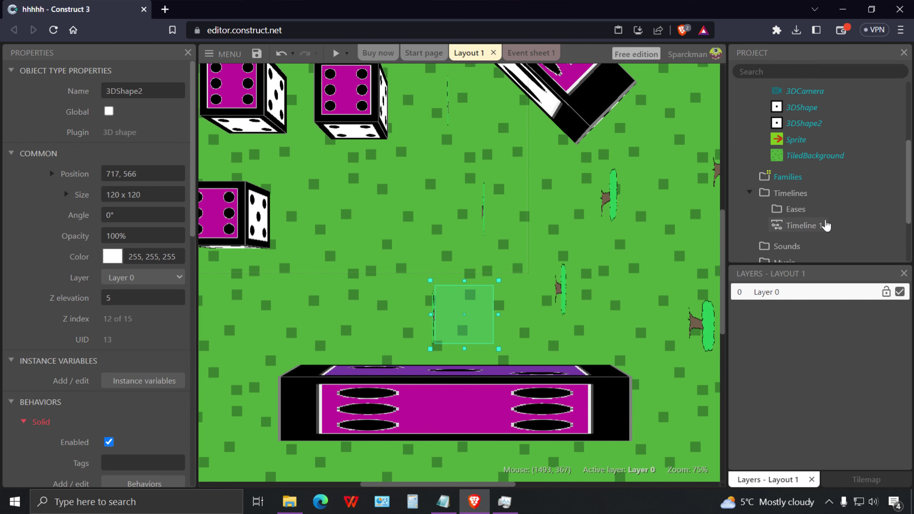
left_click(813, 166)
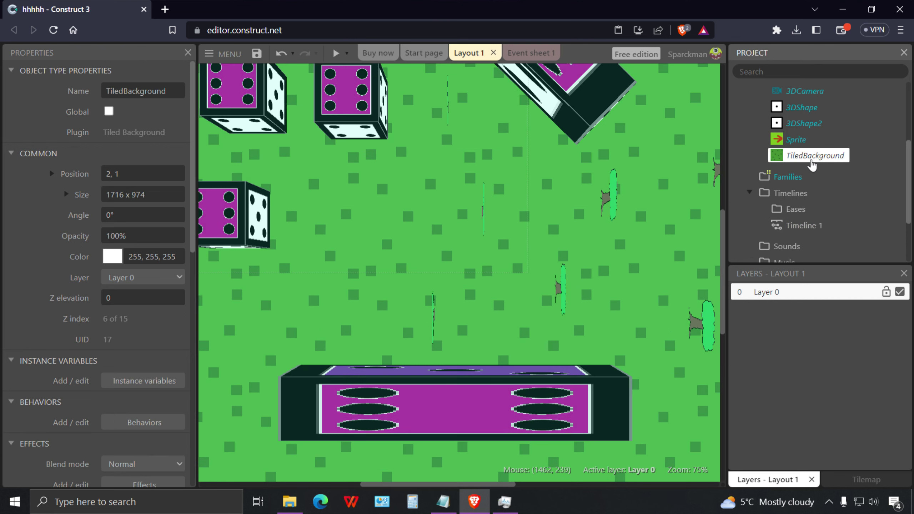
right_click(812, 166)
mouse_move(753, 274)
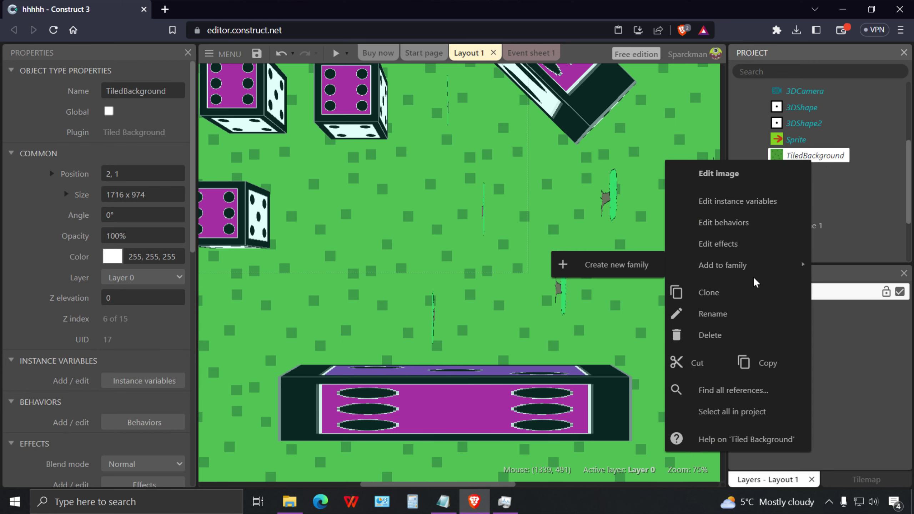
left_click(468, 337)
middle_click_drag(270, 329, 552, 233)
left_click(414, 373)
right_click(414, 374)
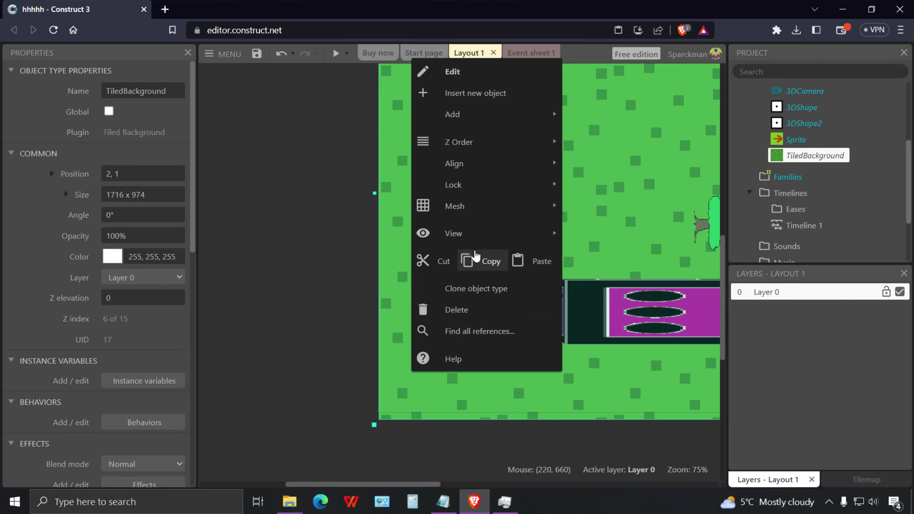
left_click(594, 187)
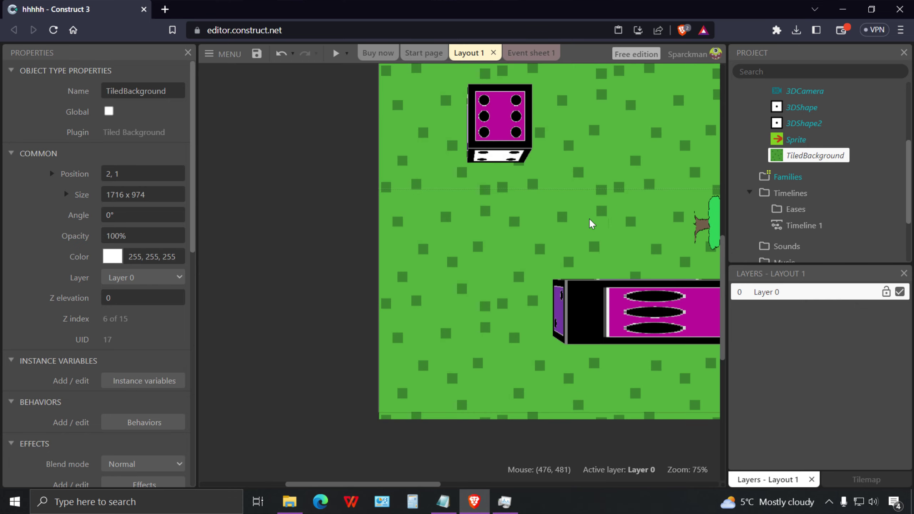
Lower the raised 3D shape block's Z elevation from 5 to 0, then preview the layout.
middle_click_drag(602, 243, 398, 348)
left_click(486, 277)
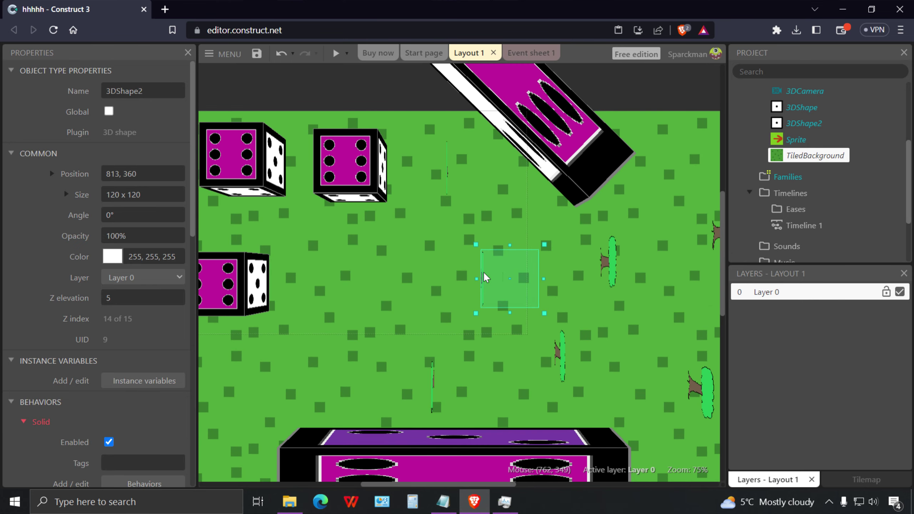
left_click(120, 298)
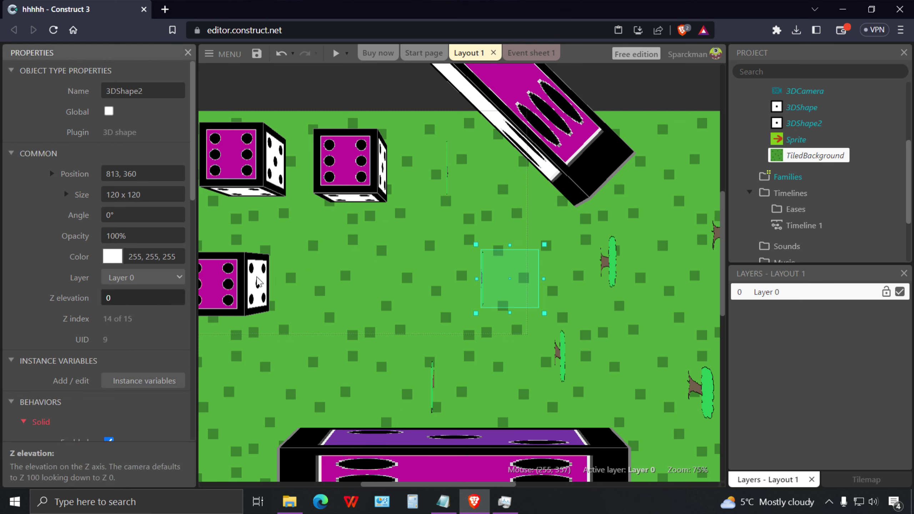
left_click(316, 289)
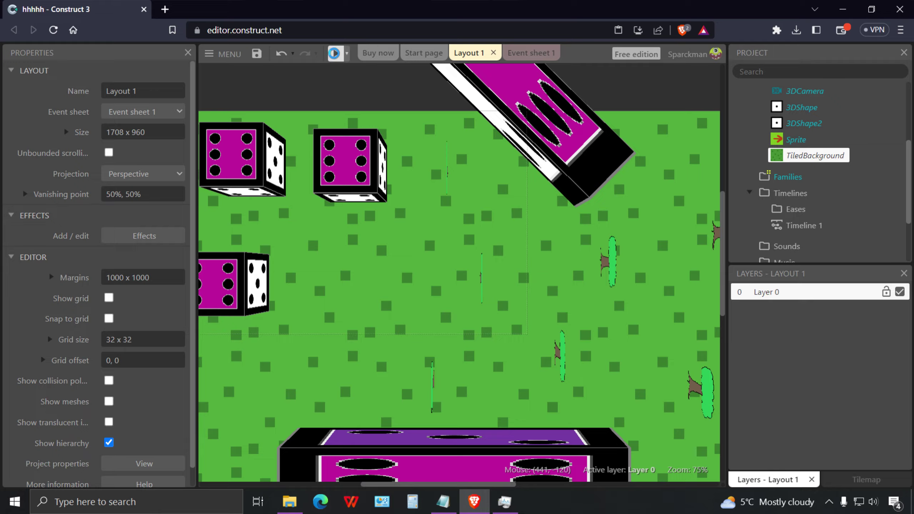
left_click(336, 54)
key("Up")
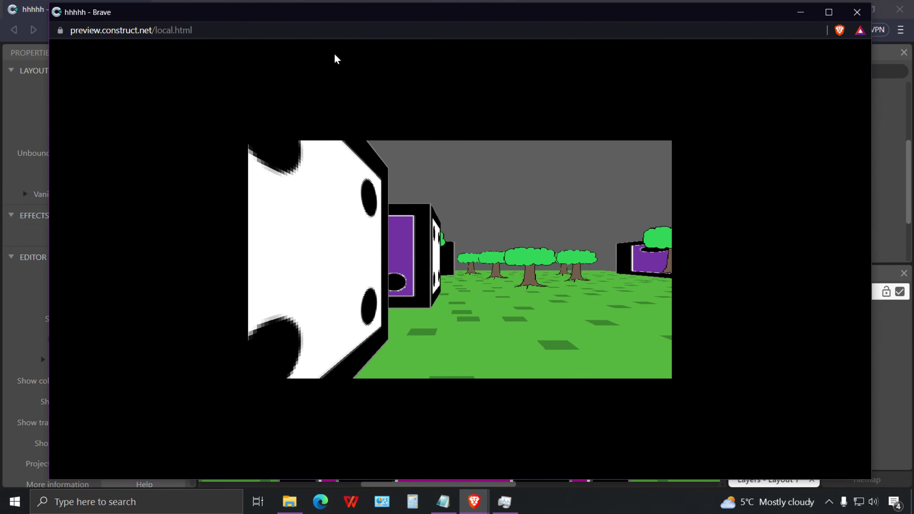
key("Up")
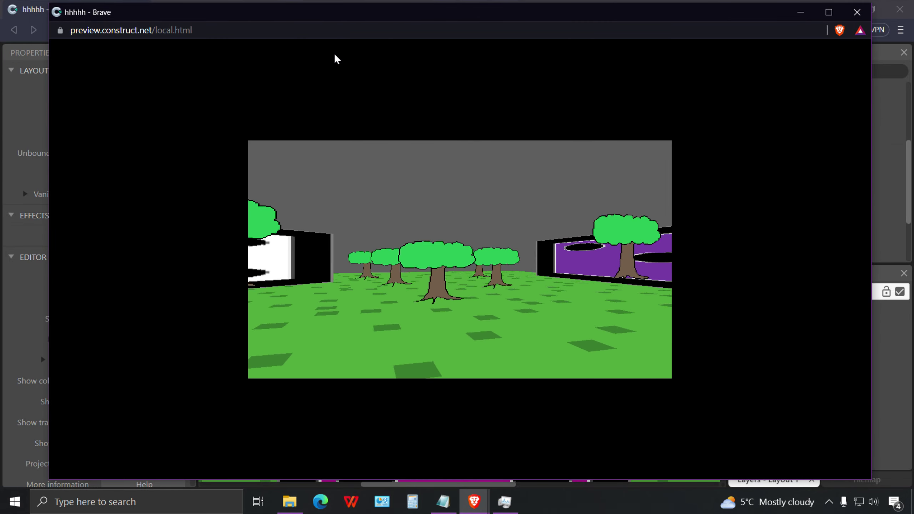
key("Up")
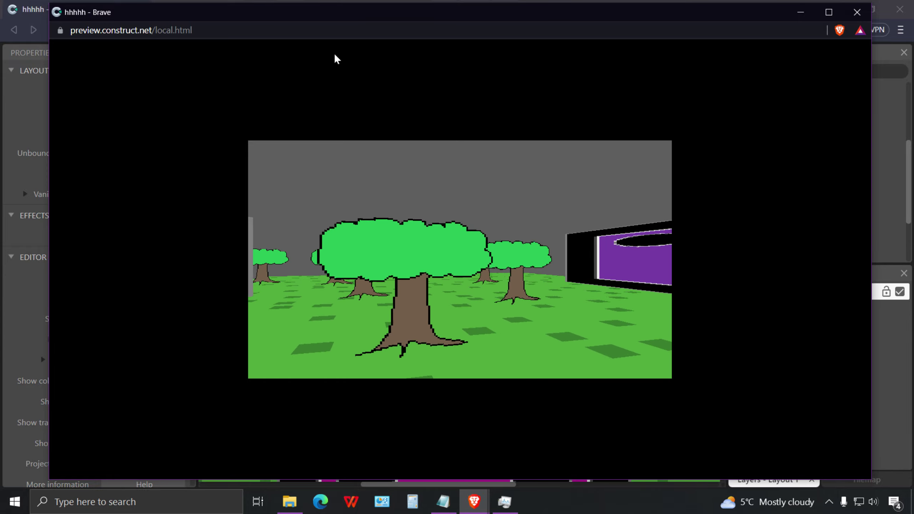
key("Right")
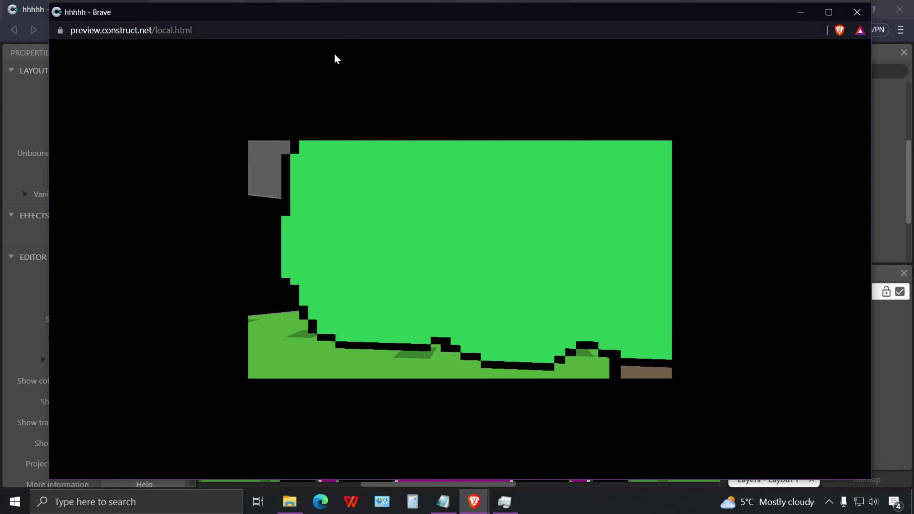
key("Down")
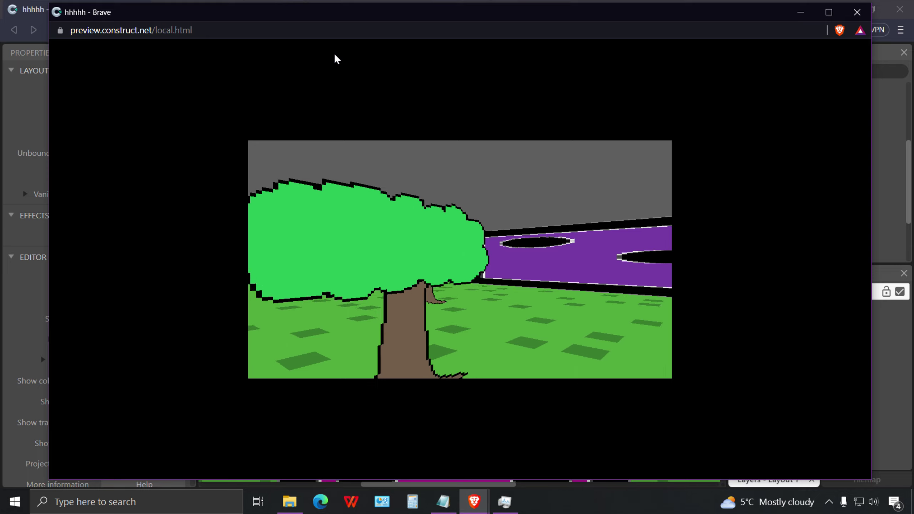
key("alt+Tab")
middle_click_drag(428, 260, 389, 273)
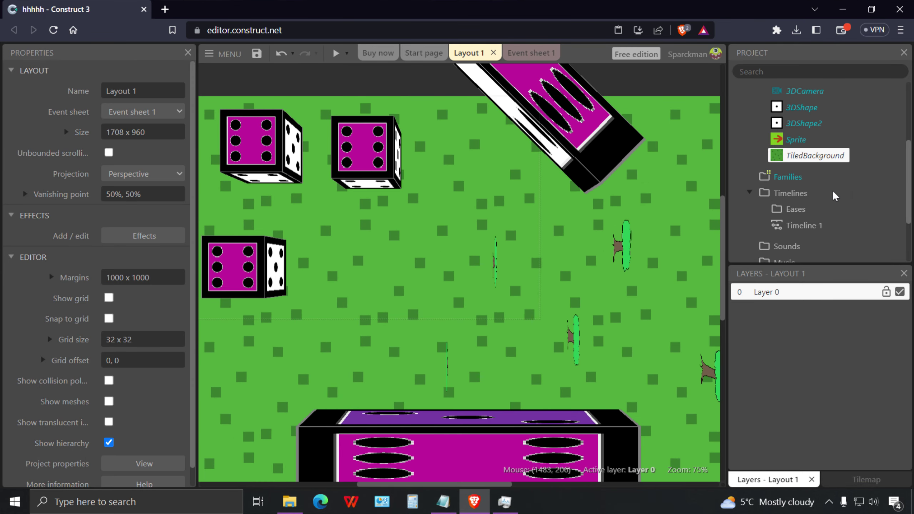
Add the Fog (exponential) effect to Layout 1's effects list.
scroll(836, 196, "up", 3)
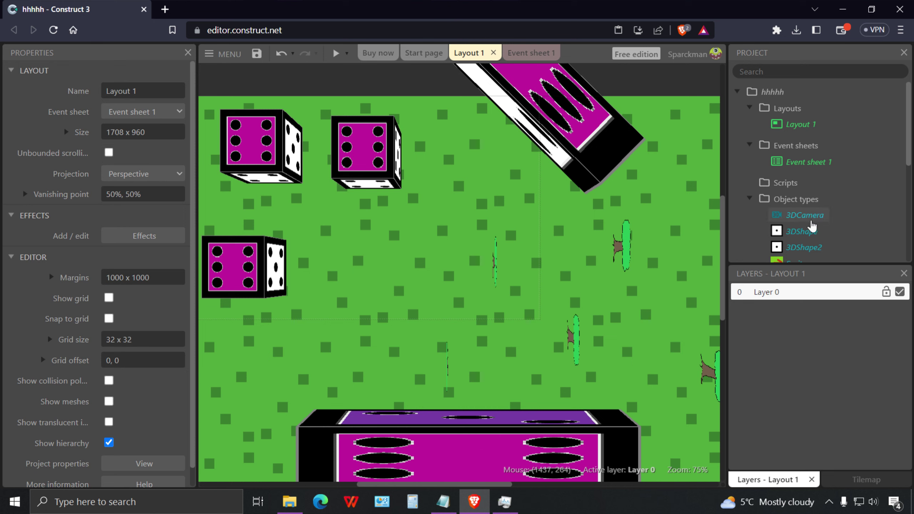
left_click(804, 126)
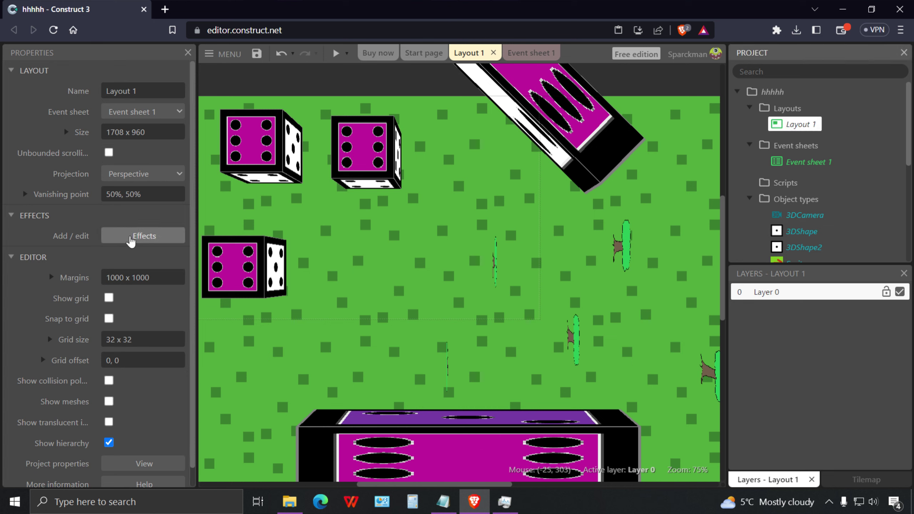
left_click(144, 236)
left_click(409, 344)
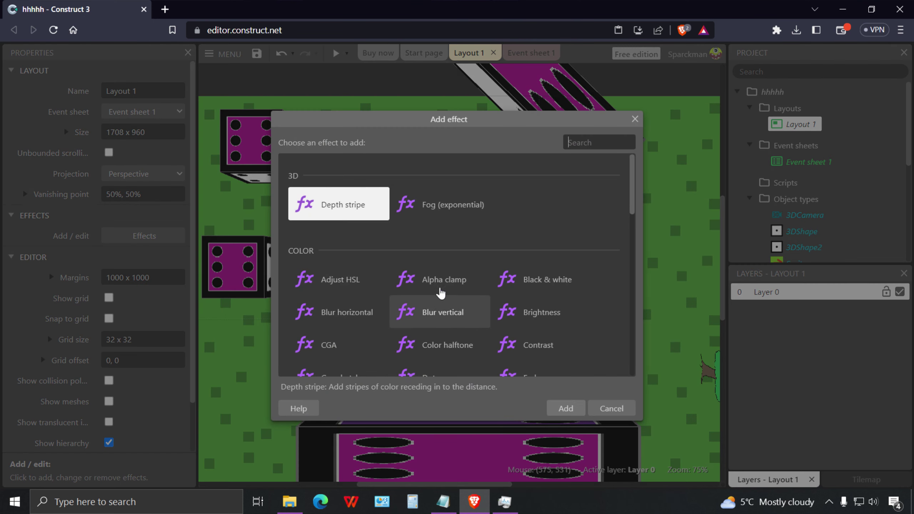
left_click(432, 208)
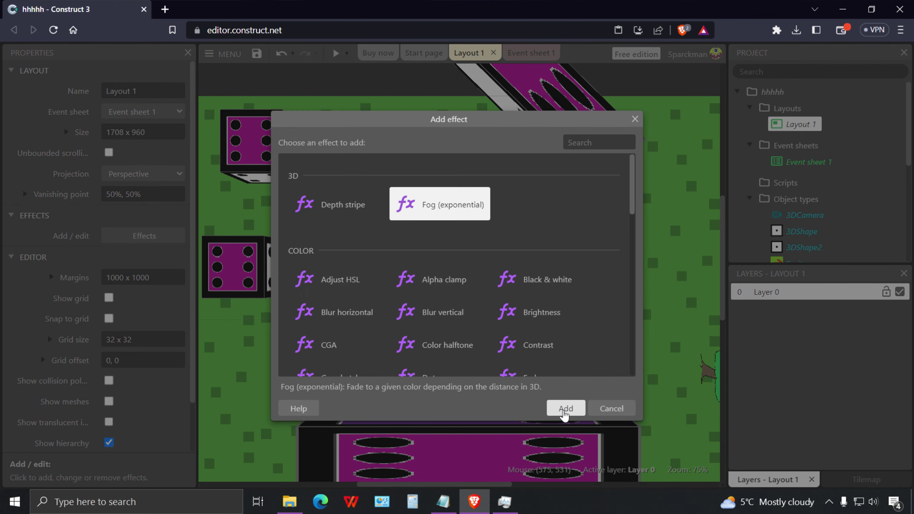
left_click(565, 409)
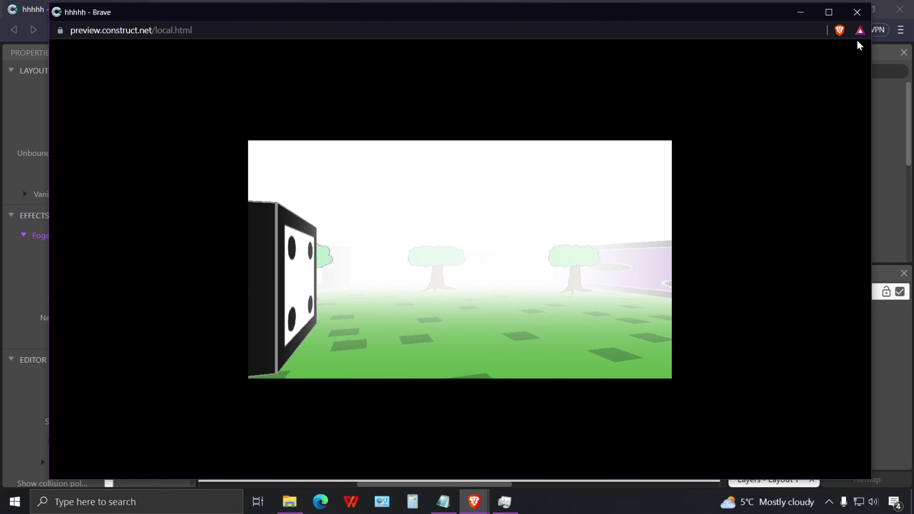
Lower the layout's fog density to 0.62%.
left_click(858, 12)
middle_click_drag(357, 284, 470, 352)
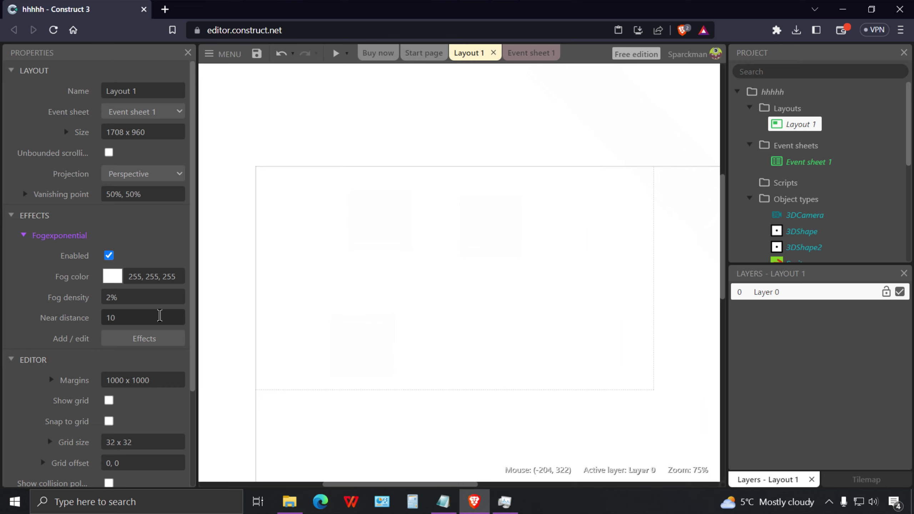
left_click_drag(111, 294, 100, 297)
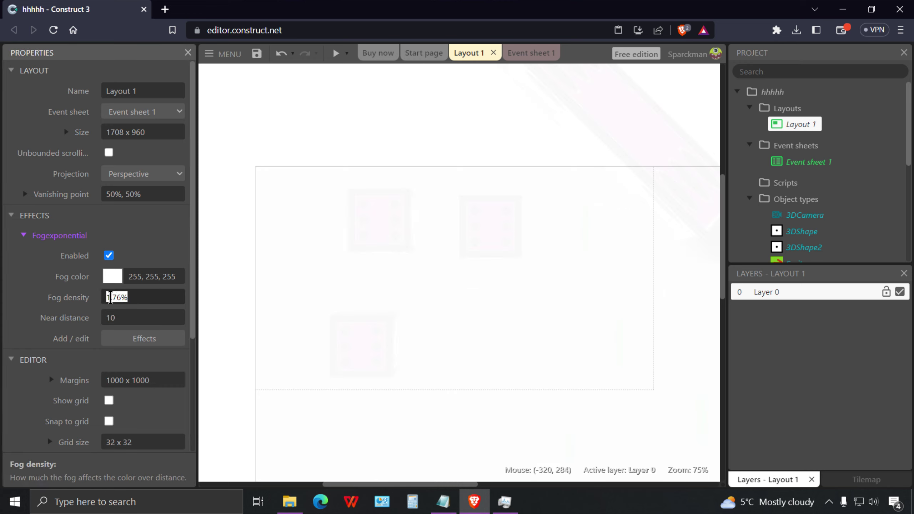
scroll(118, 299, "down", 1)
scroll(118, 299, "down", 2)
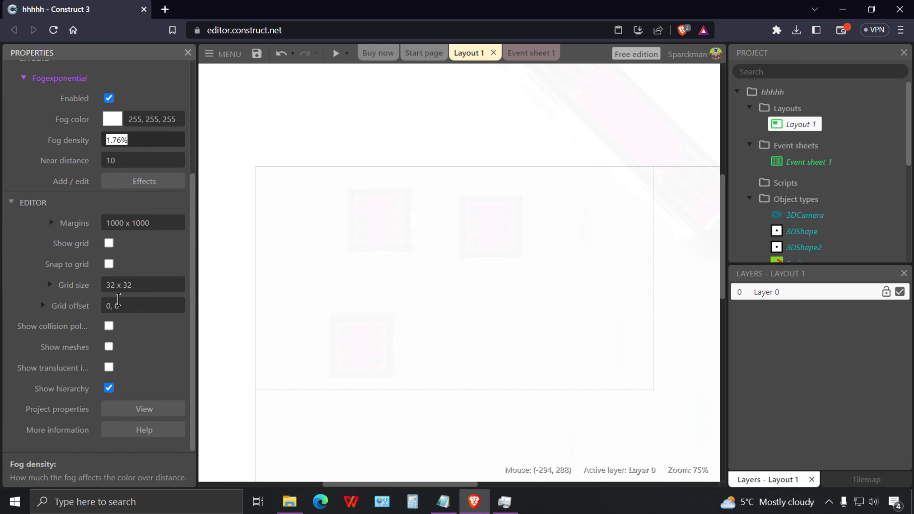
scroll(87, 299, "up", 3)
mouse_move(90, 296)
left_mouse_down()
mouse_move(46, 302)
mouse_move(83, 301)
left_mouse_up()
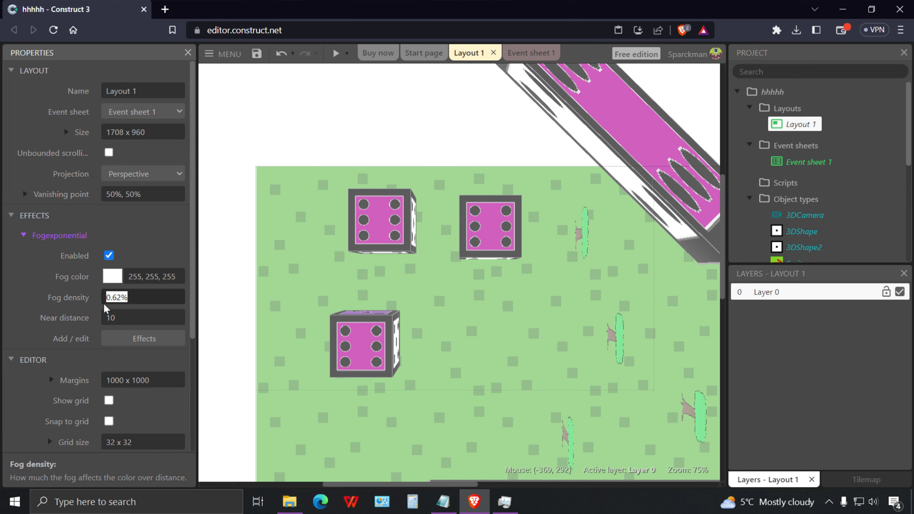
Set the fog colour to light green RGB 151, 193, 123.
left_click(119, 278)
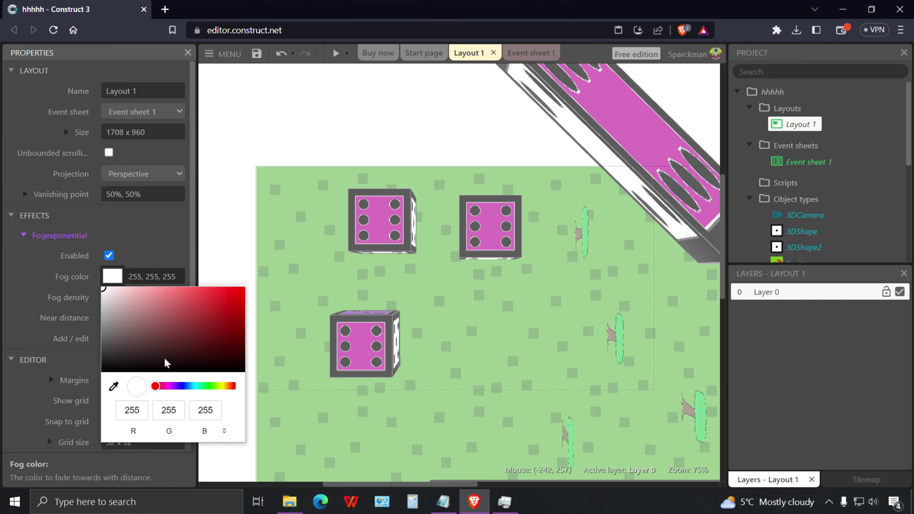
left_click(216, 386)
left_click_drag(185, 335, 154, 310)
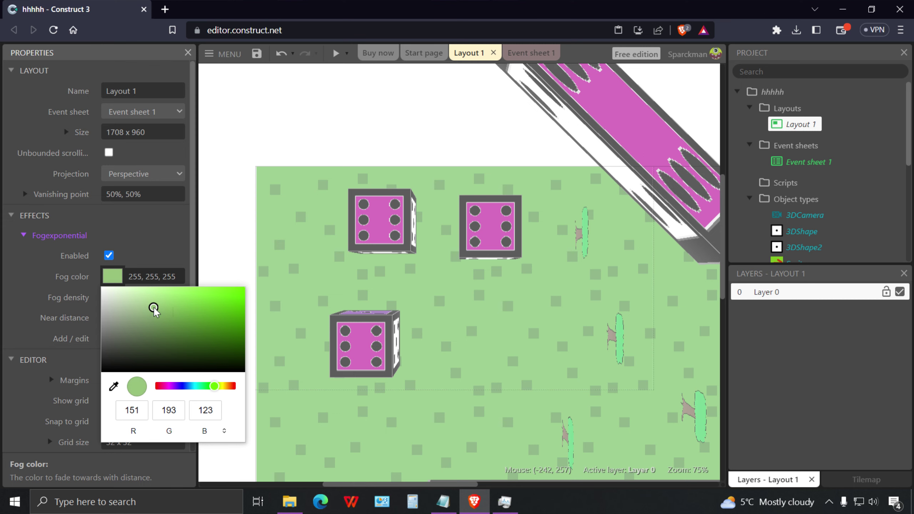
left_click(172, 251)
Walk first person through the green-fogged dice corridor and trees in the preview, then close it.
left_click(336, 58)
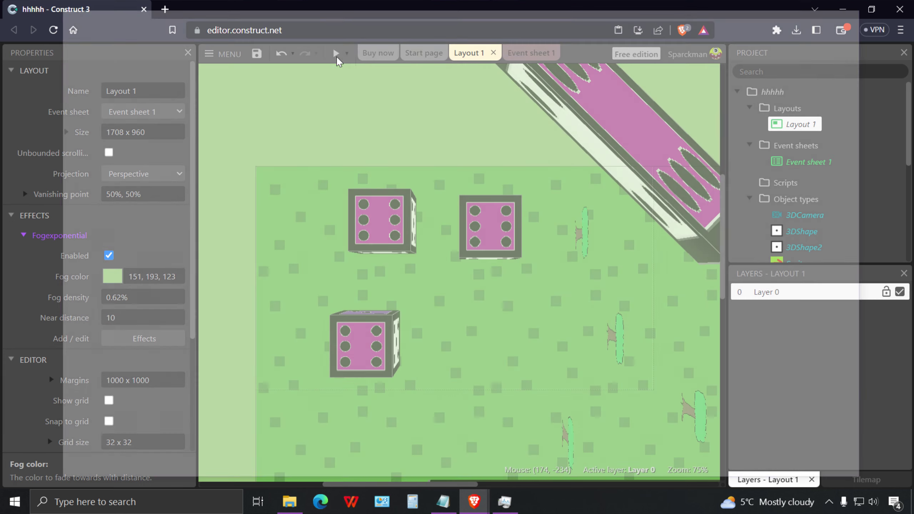
key("Right")
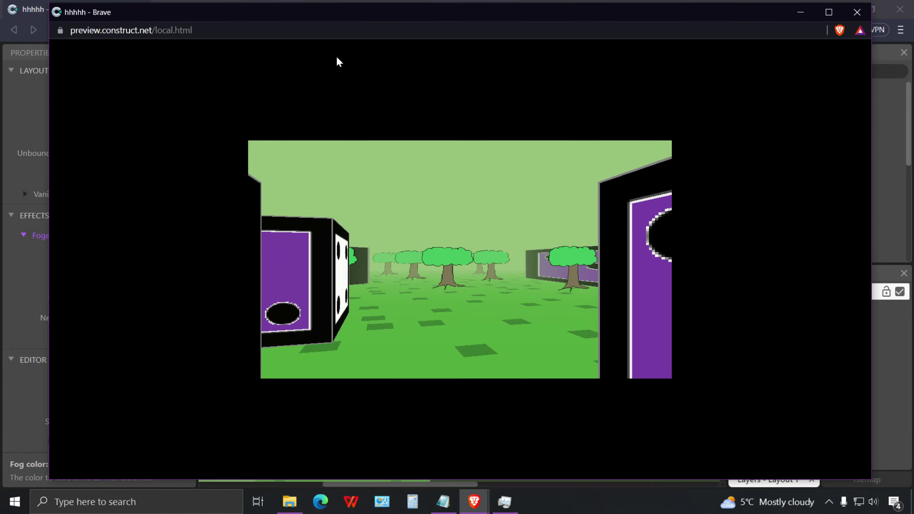
key("Right")
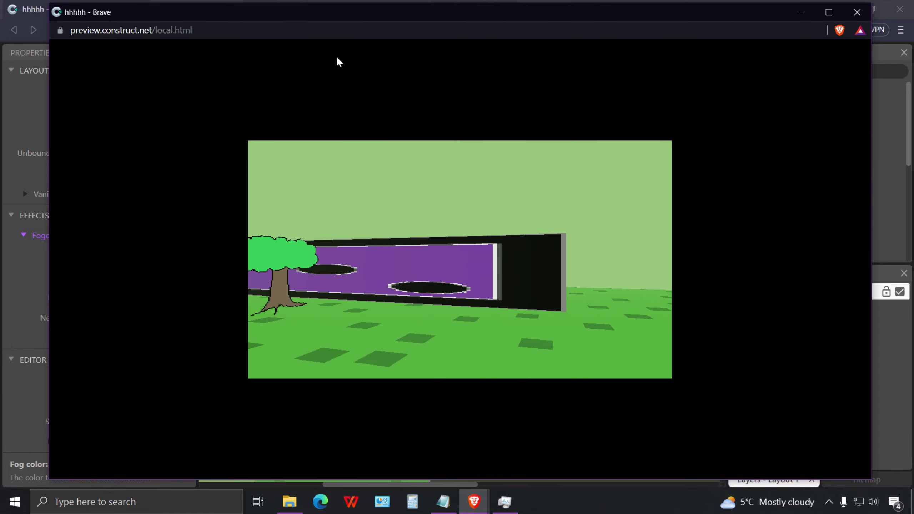
key("Up")
key("Left")
key("Left")
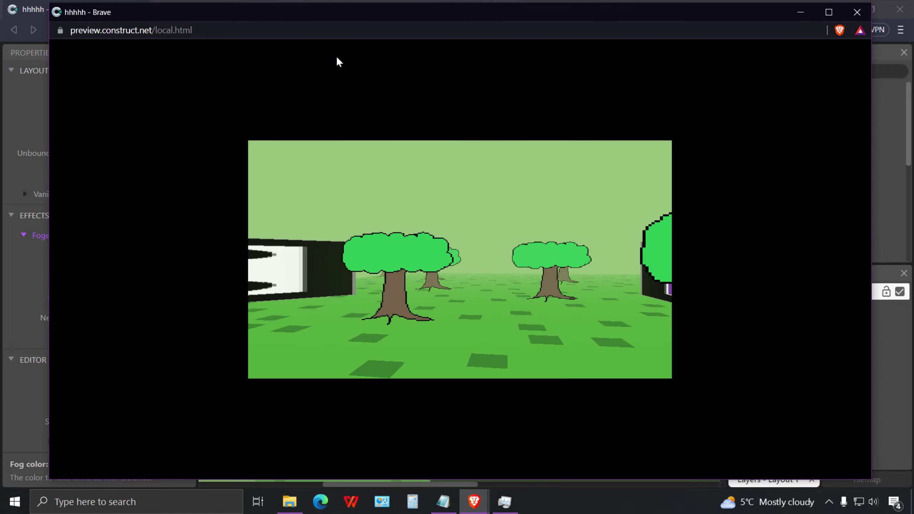
key("alt+F4")
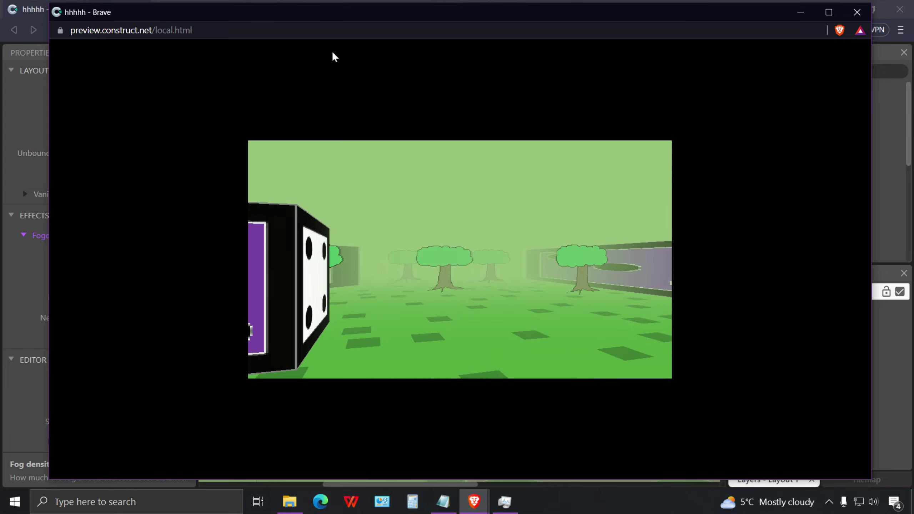
key("Right")
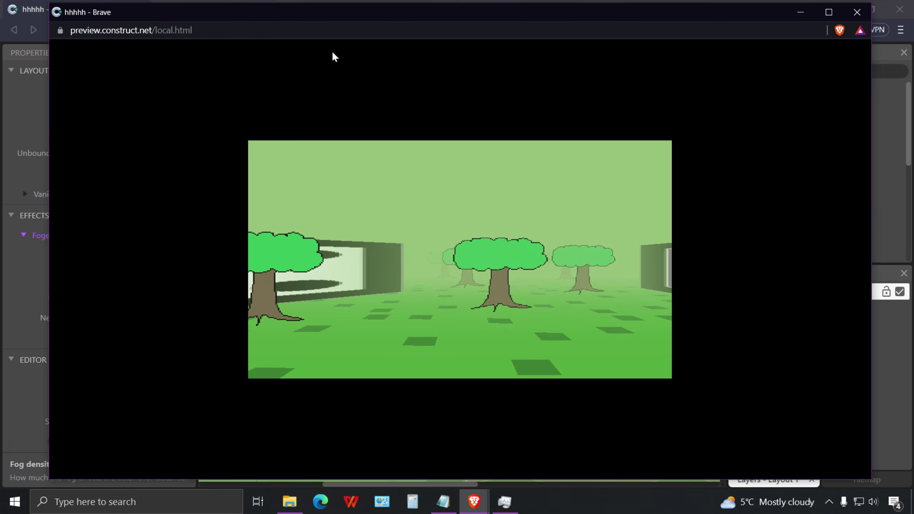
key("alt+F4")
Insert a new 3D shape object and place it in the layout.
right_click(472, 347)
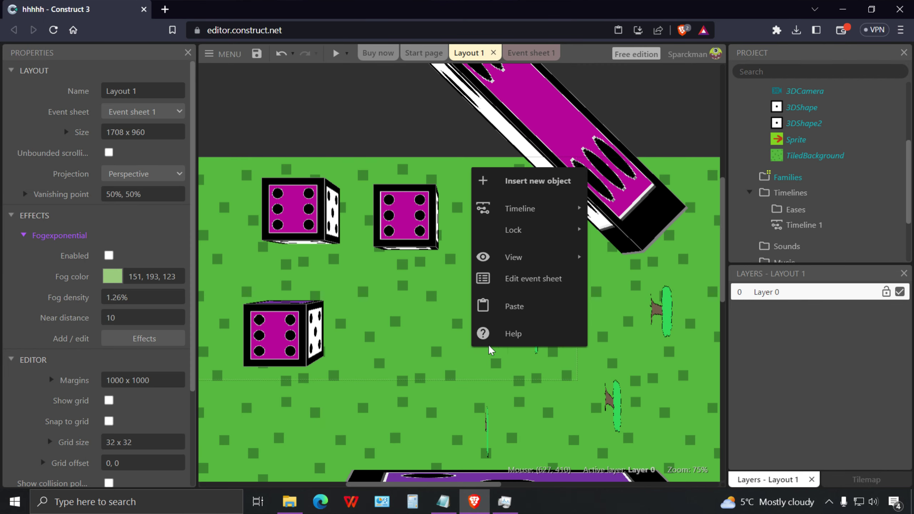
left_click(540, 186)
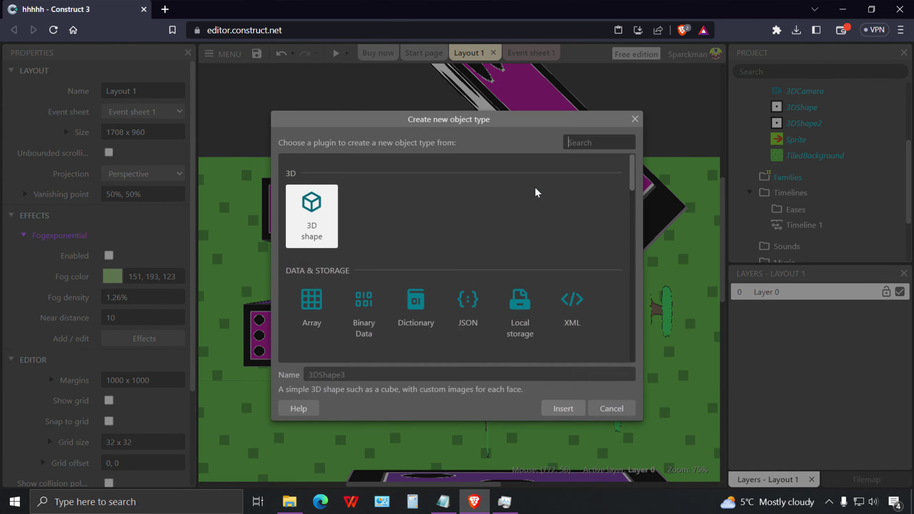
double_click(324, 218)
left_click(439, 325)
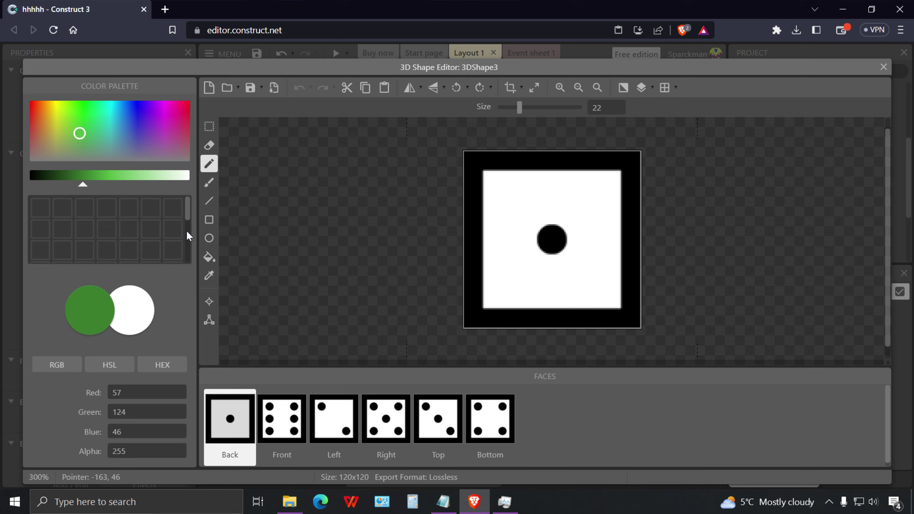
Erase the shape's Back and Left face images and resize the face canvas to 80x80.
left_click(210, 128)
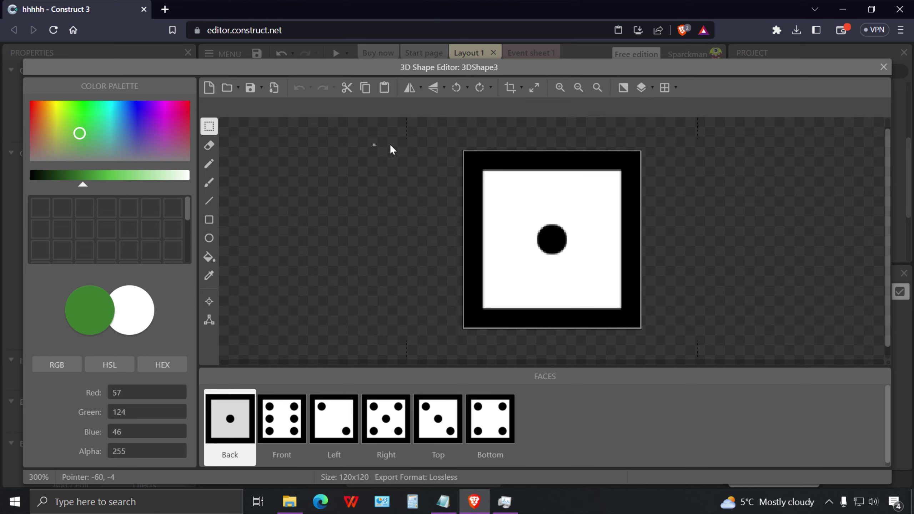
left_click_drag(430, 136, 684, 350)
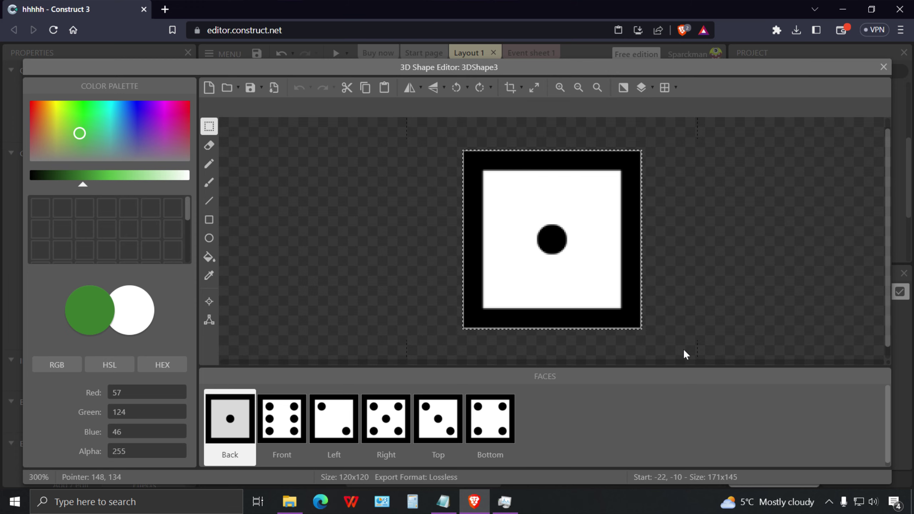
key("Delete")
key("Right")
key("Right")
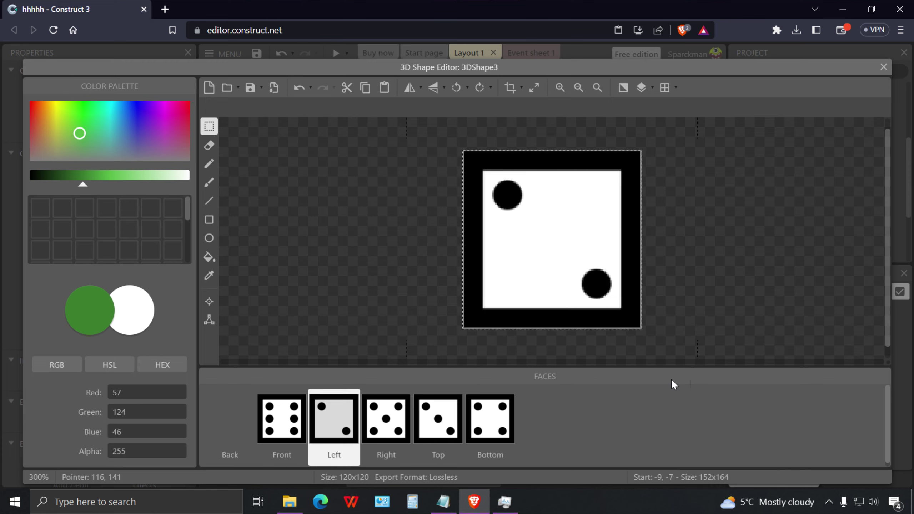
key("Delete")
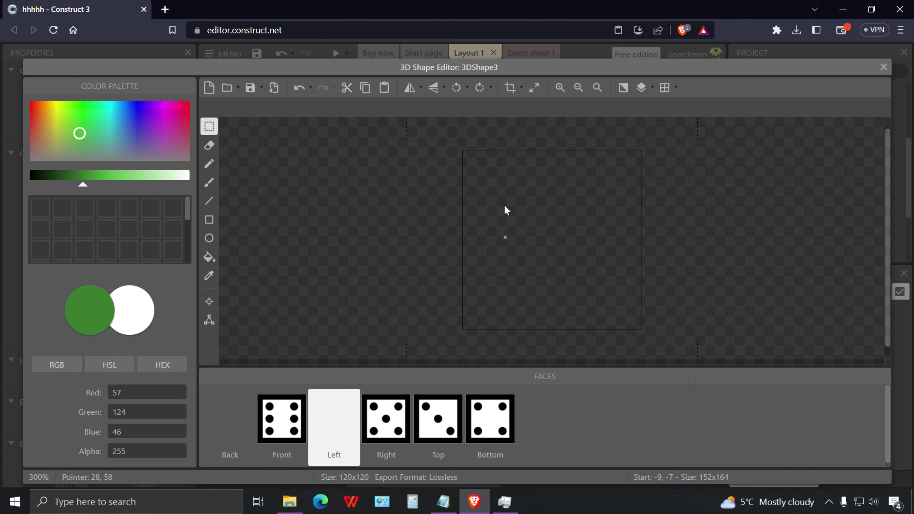
left_click(535, 88)
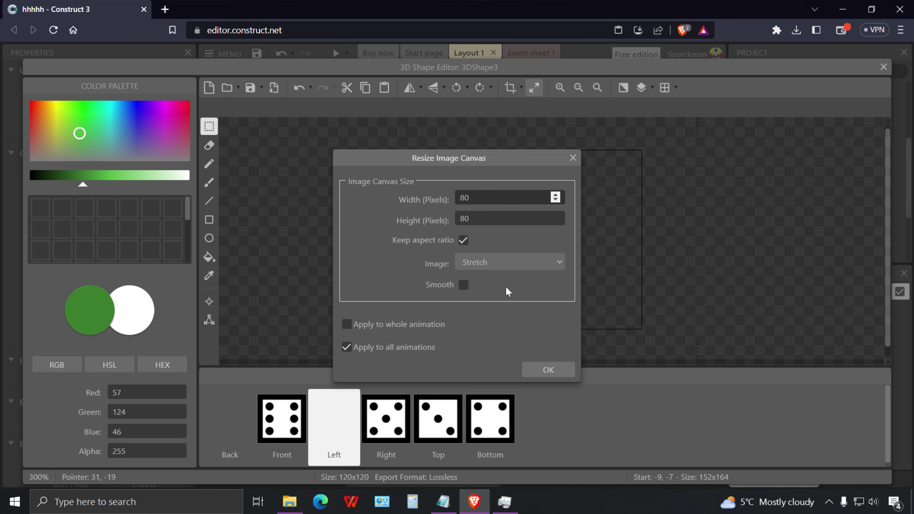
left_click(545, 369)
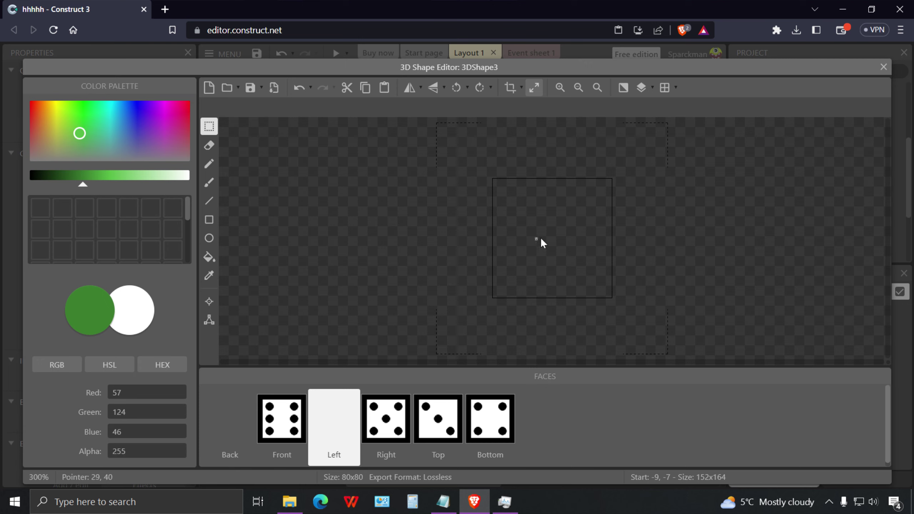
Add a hat brim, then fill the character's face tan, body red, eyes white and shoes dark blue.
scroll(546, 242, "up", 2)
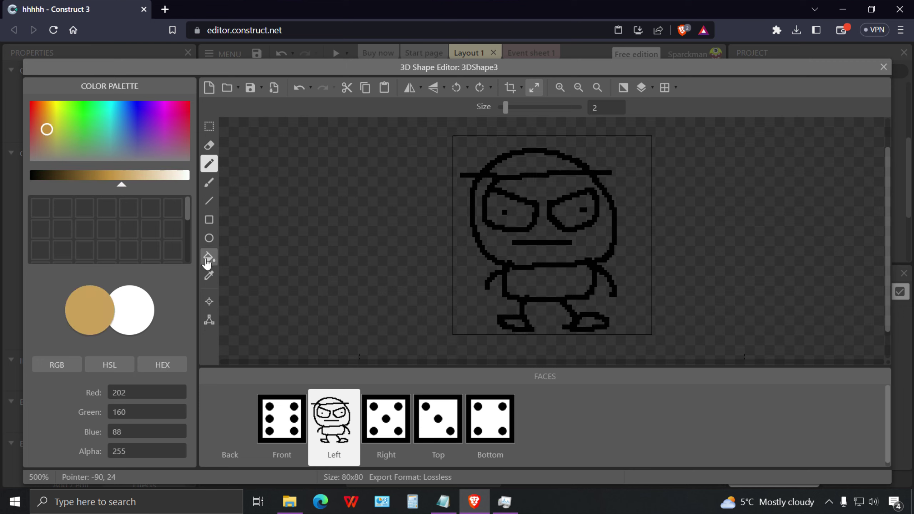
left_click(209, 257)
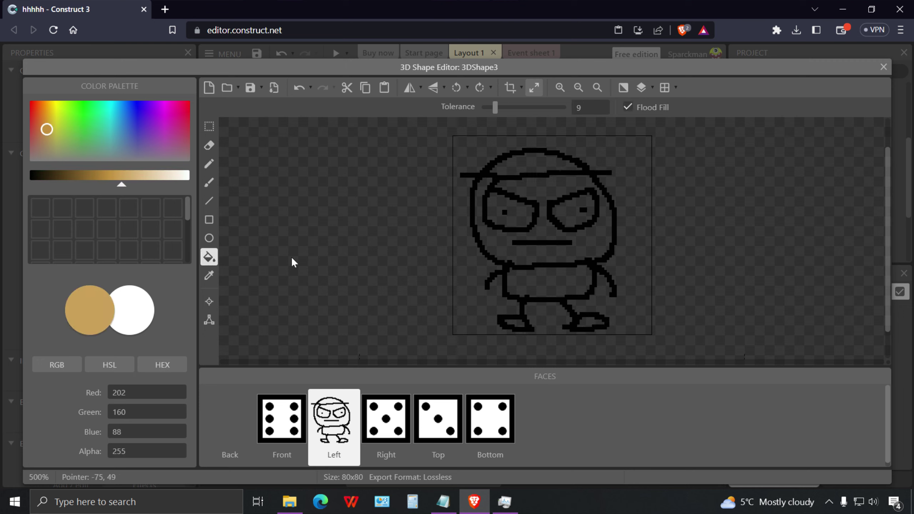
left_click(518, 251)
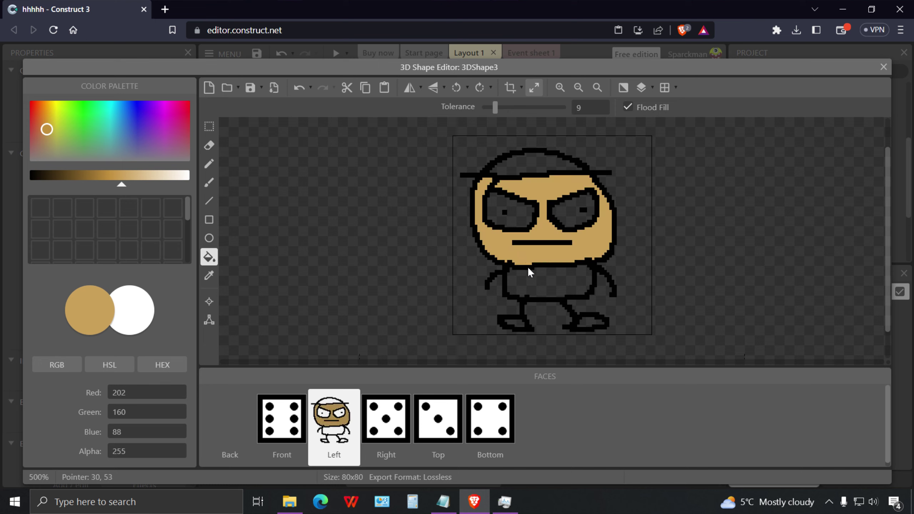
left_click(34, 108)
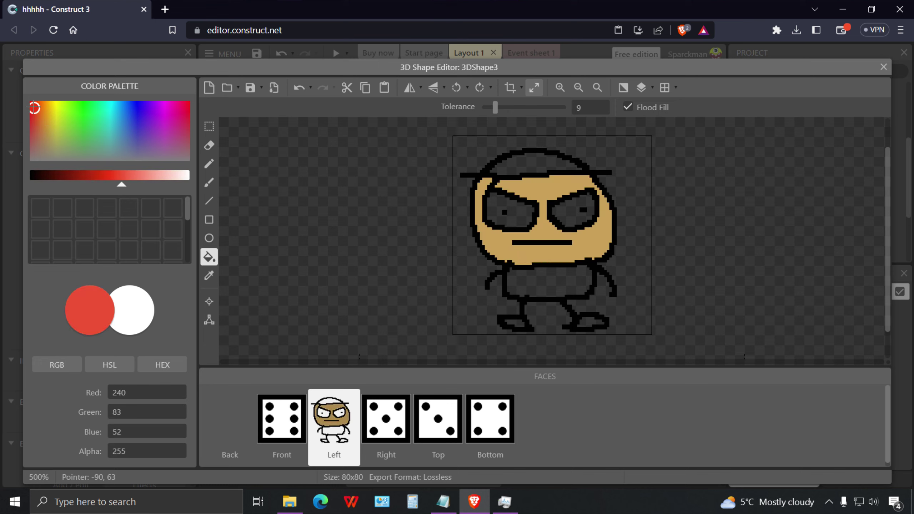
left_click(524, 292)
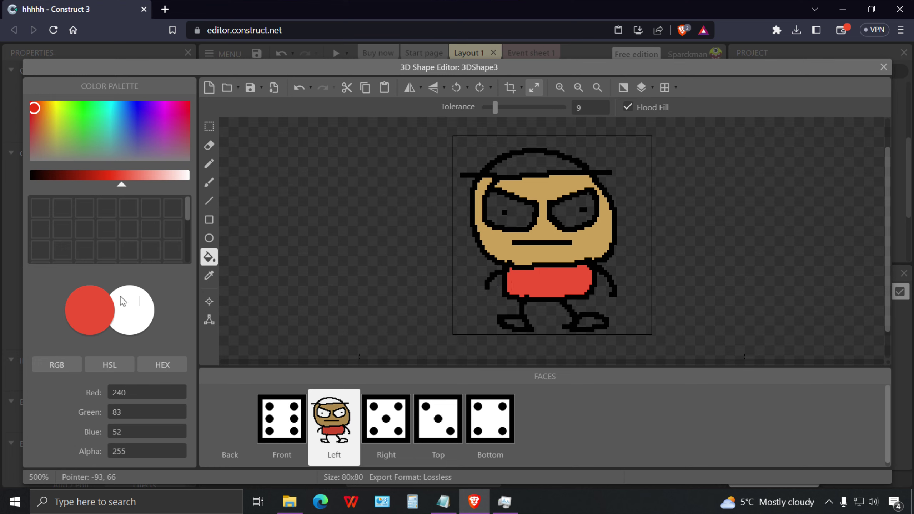
left_click(575, 220)
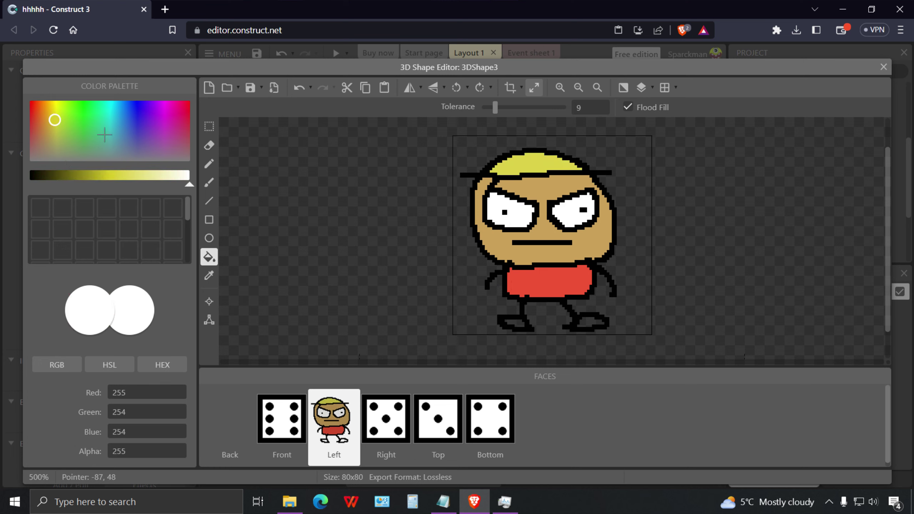
left_click(138, 133)
left_click(79, 178)
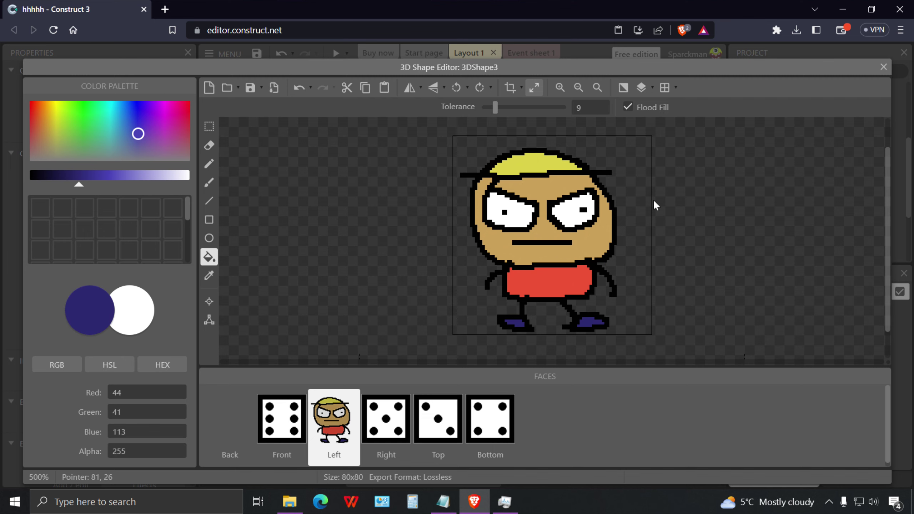
key("Escape")
Move the character shape up-right among the trees and preview the scene.
left_click_drag(460, 345, 622, 307)
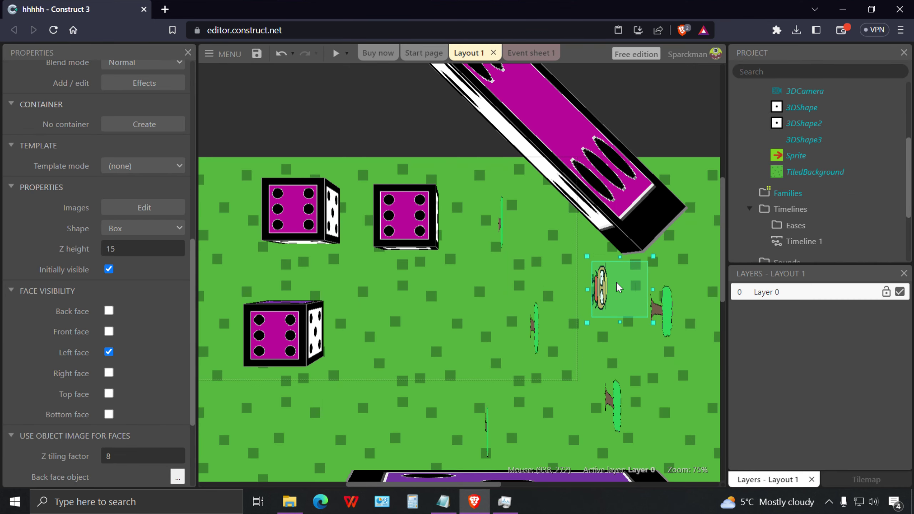
left_click(336, 54)
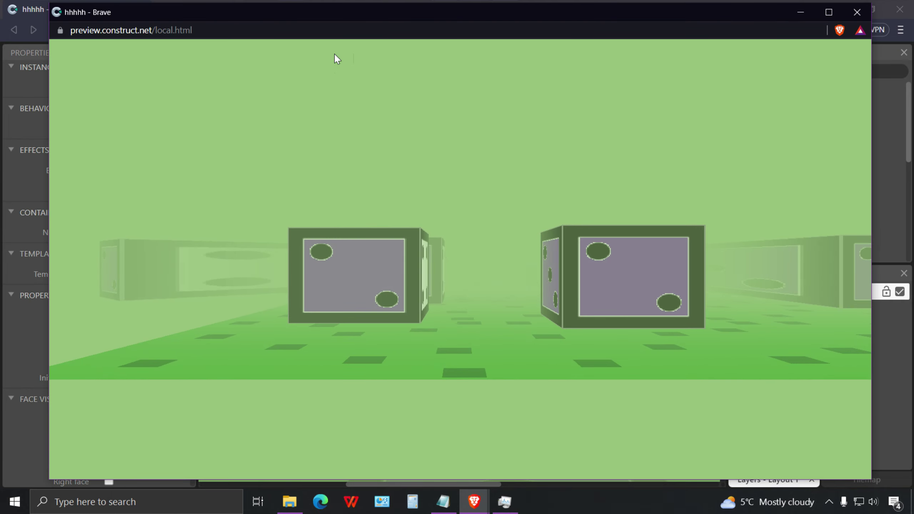